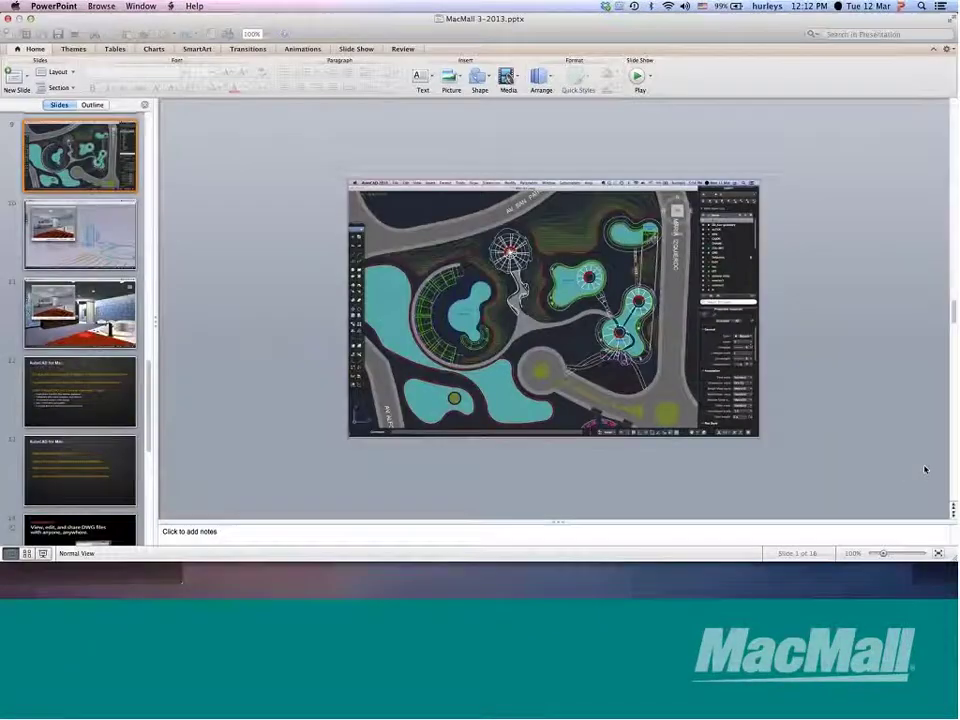
- Switch to the hero boat drawing in AutoCAD and inspect the foredeck and its trim by selecting both surfaces, leaving nothing selected
left_click(672, 578)
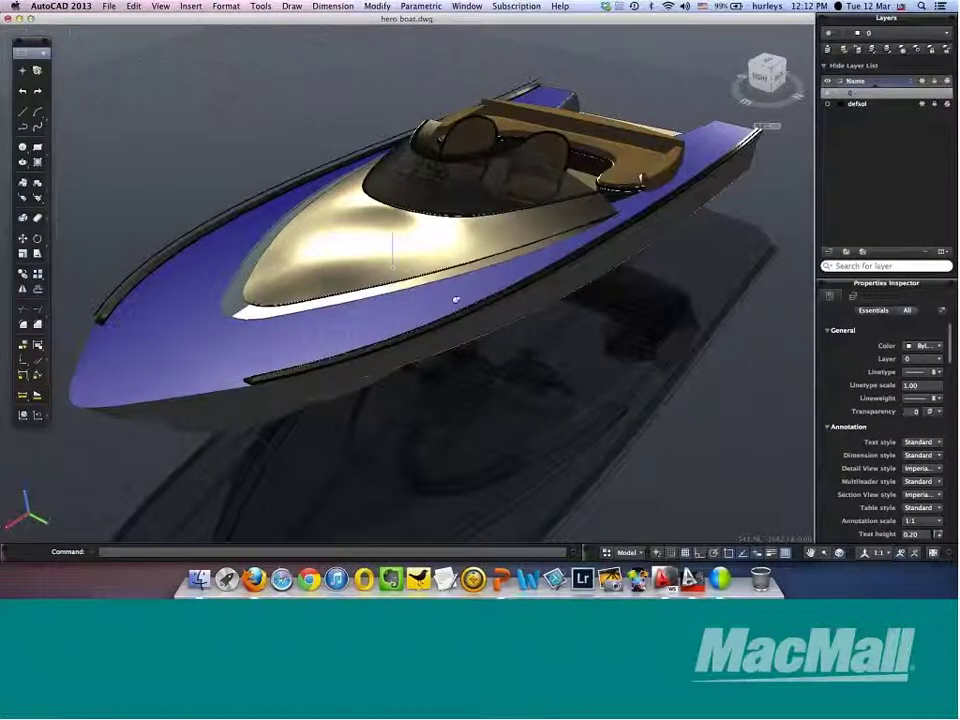
middle_click_drag(530, 309, 563, 301, "shift")
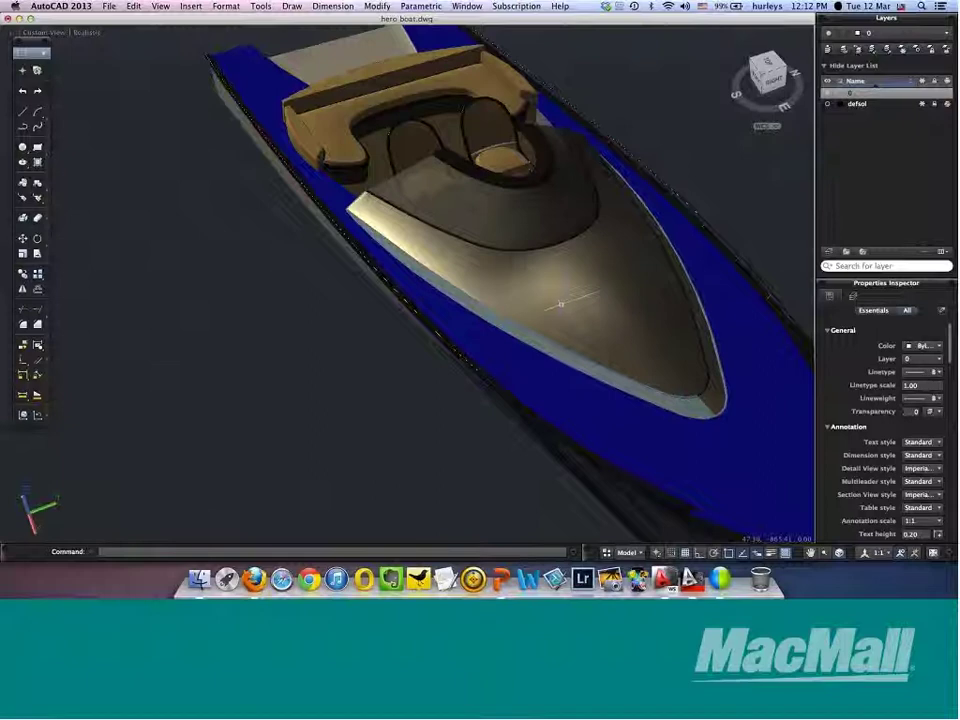
middle_click_drag(624, 281, 555, 298, "shift")
left_click(555, 298)
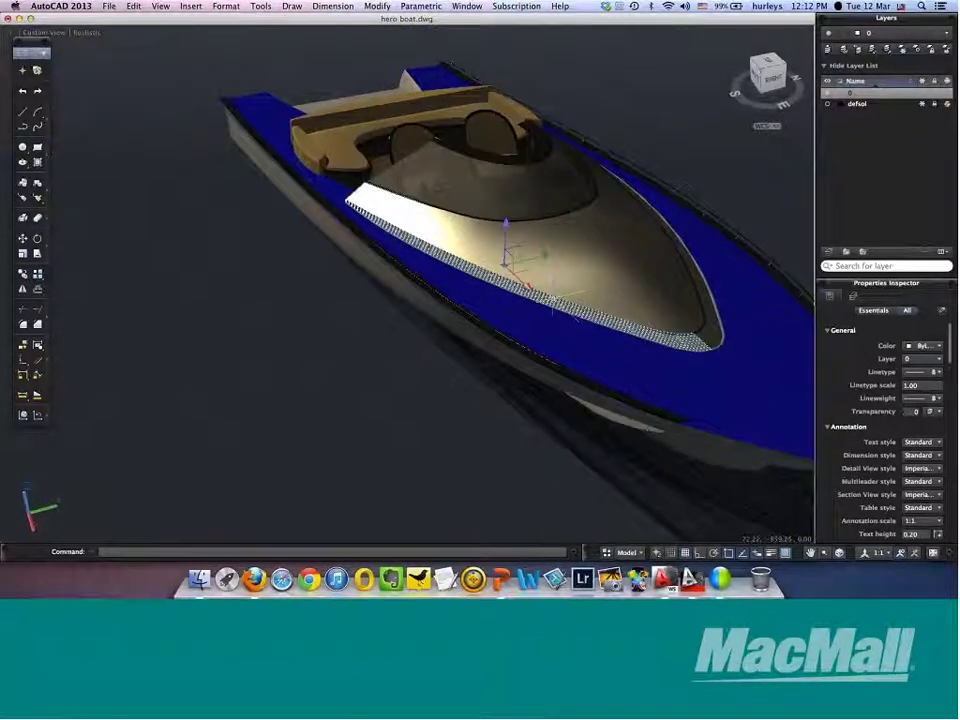
left_click(660, 295)
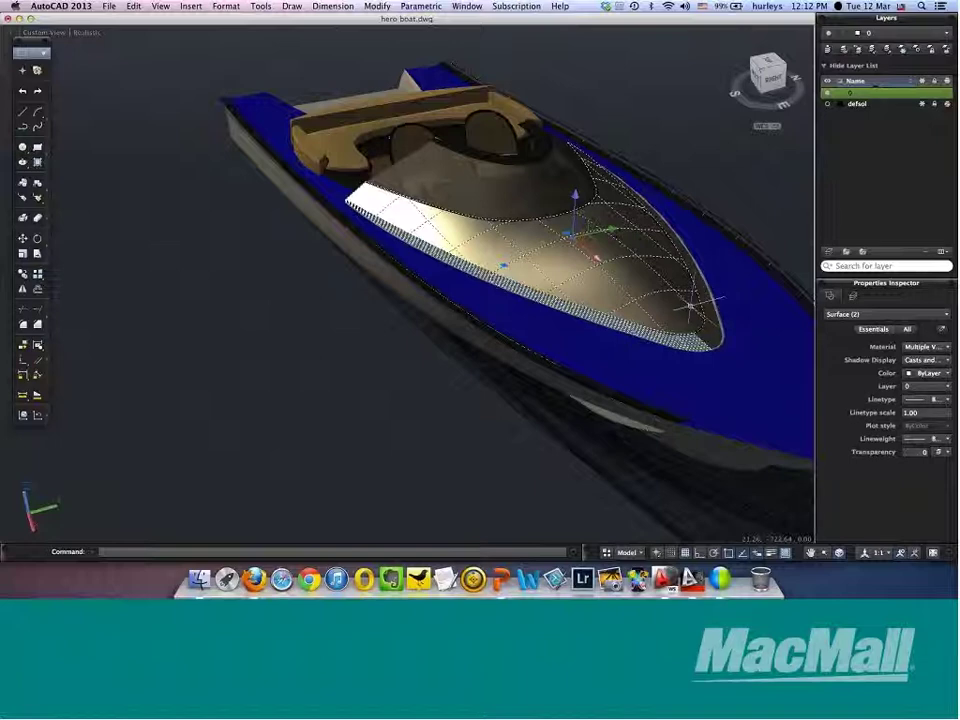
key("Escape")
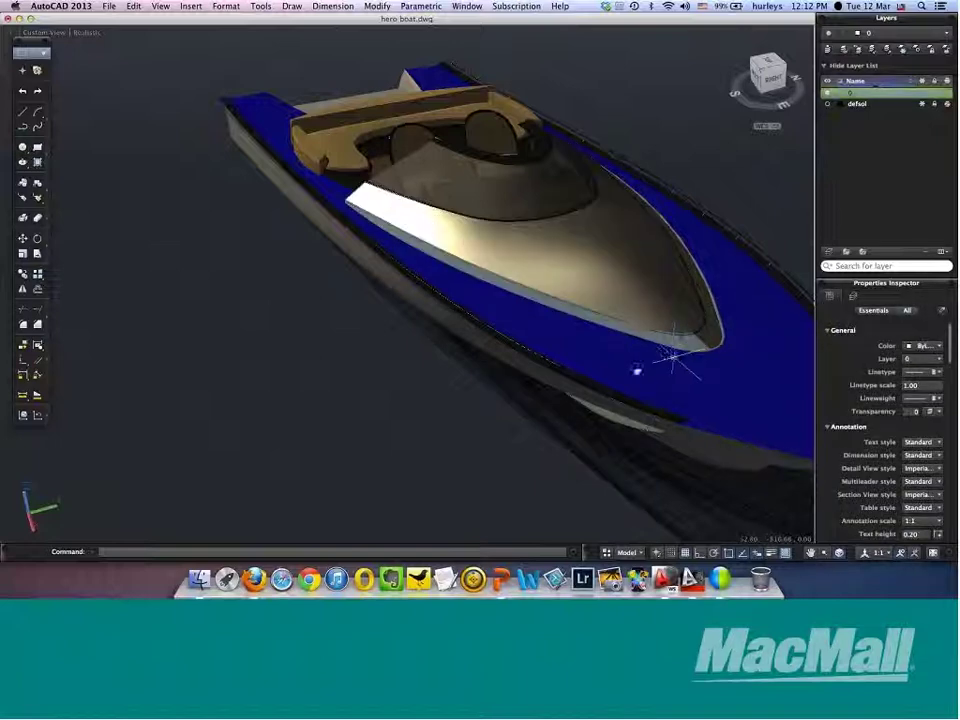
- Display the boat model in the Conceptual visual style
middle_click_drag(536, 381, 85, 37, "shift")
left_click(85, 34)
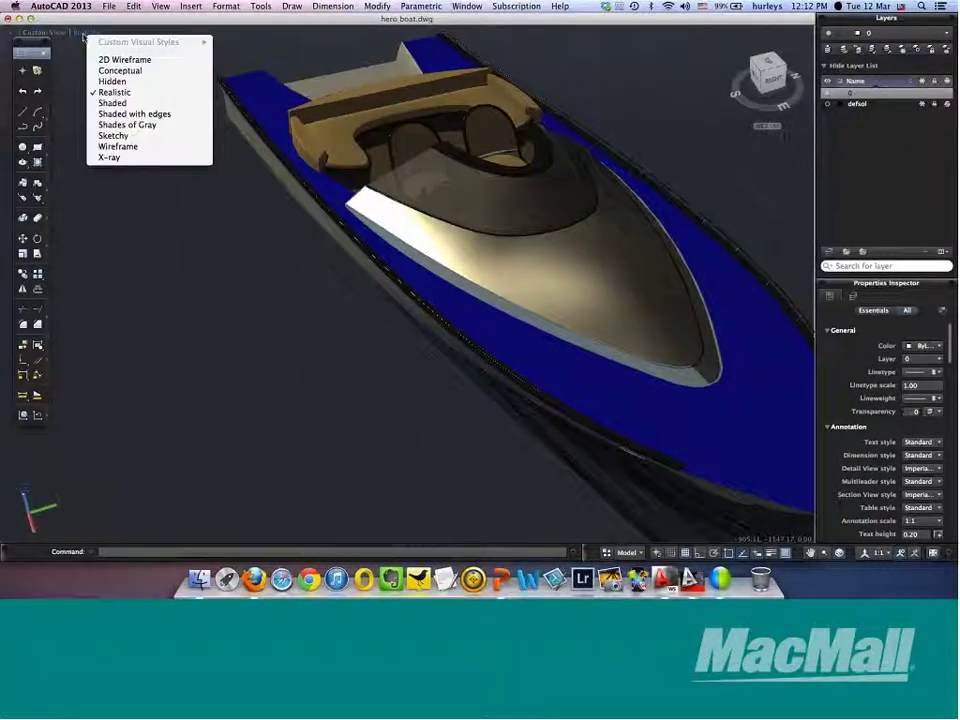
left_click(108, 70)
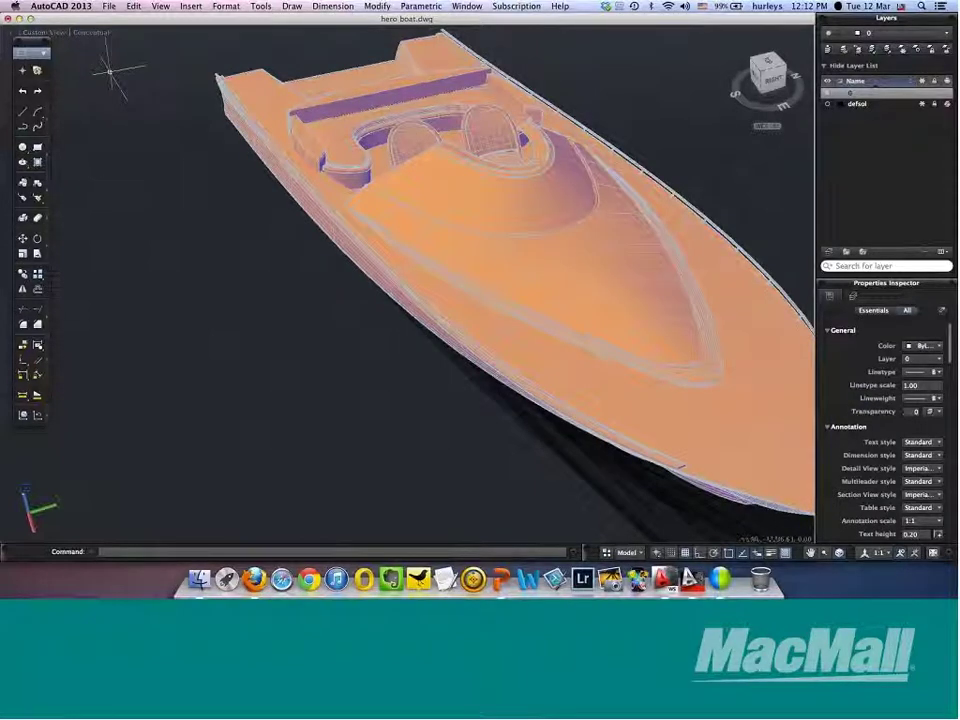
- Change the boat's visual style to X-ray while viewing the hull from the side
middle_click_drag(717, 367, 611, 302, "shift")
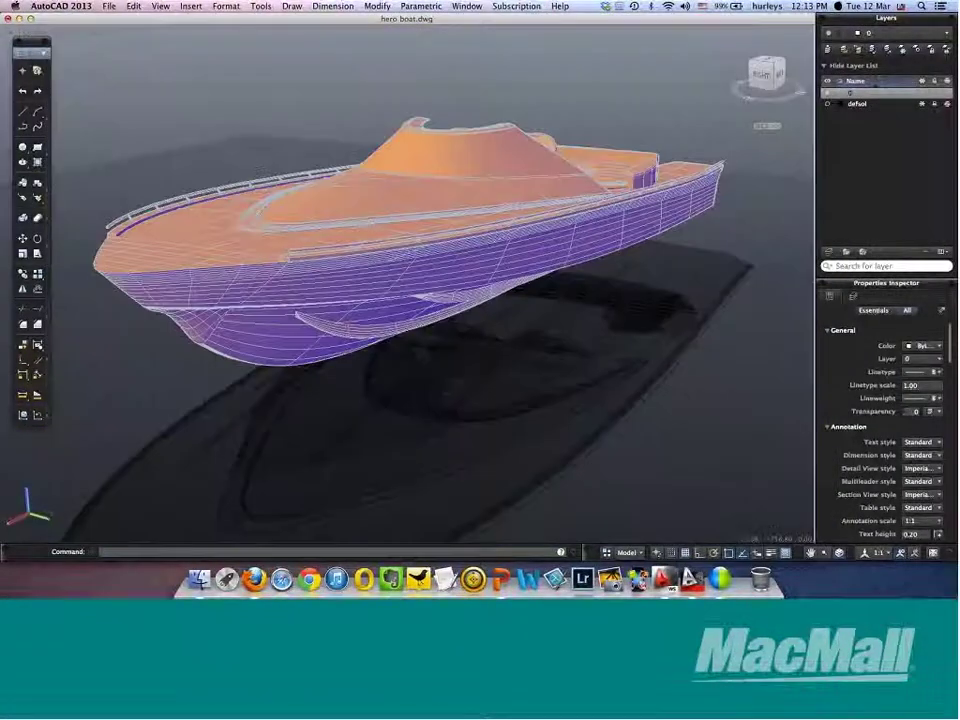
left_click(611, 302)
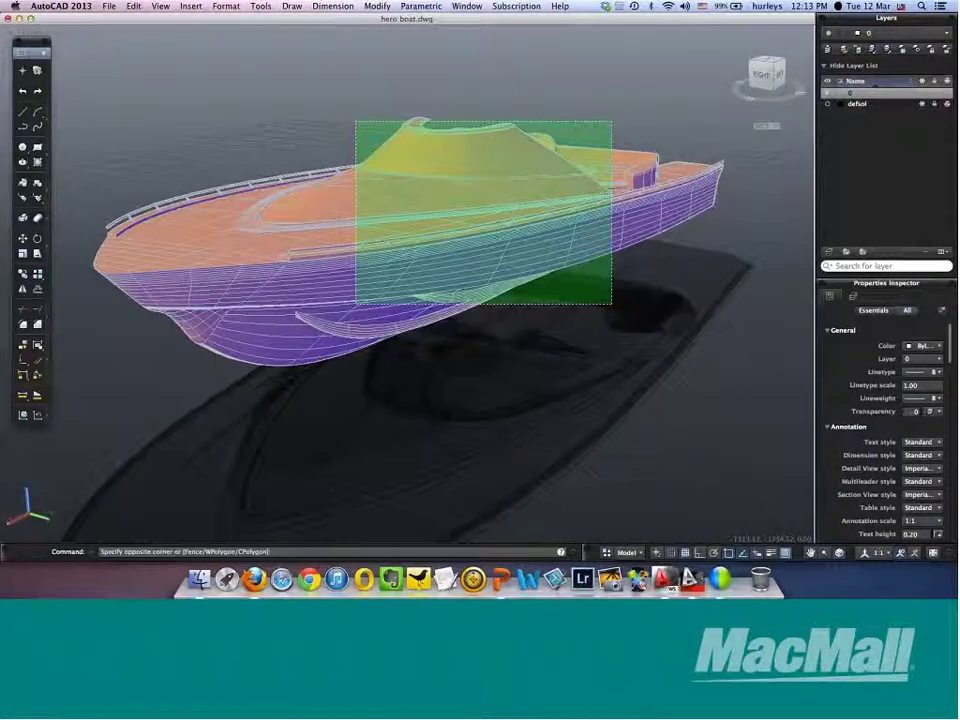
left_click(95, 30)
left_click(128, 156)
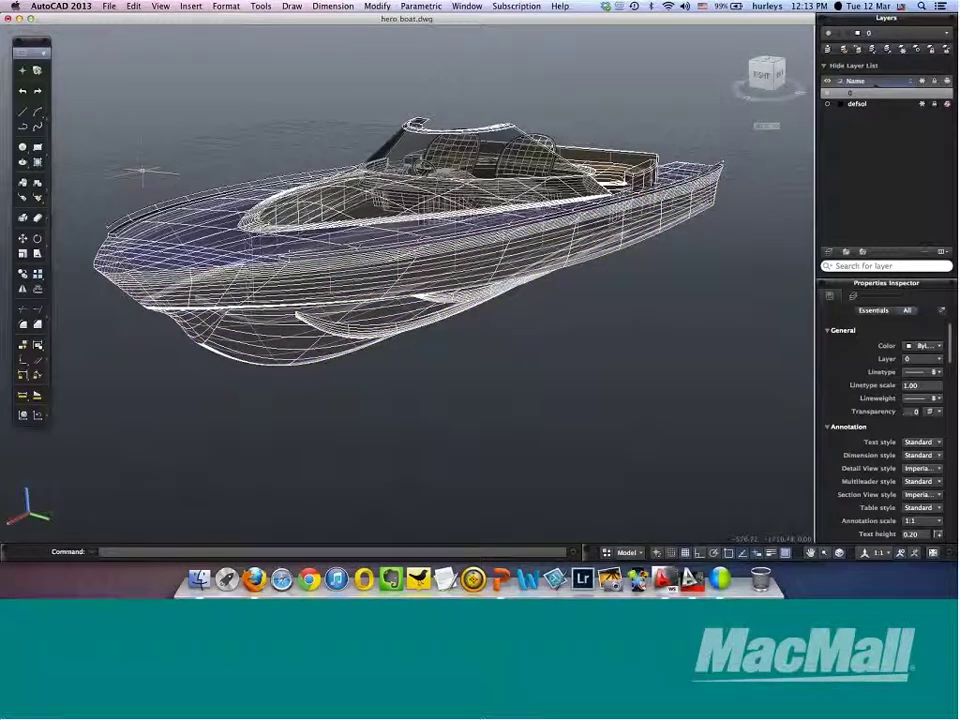
- Try the Sketchy visual style on the boat's cockpit and stern view and return to the Conceptual style
middle_click_drag(380, 300, 543, 338, "shift")
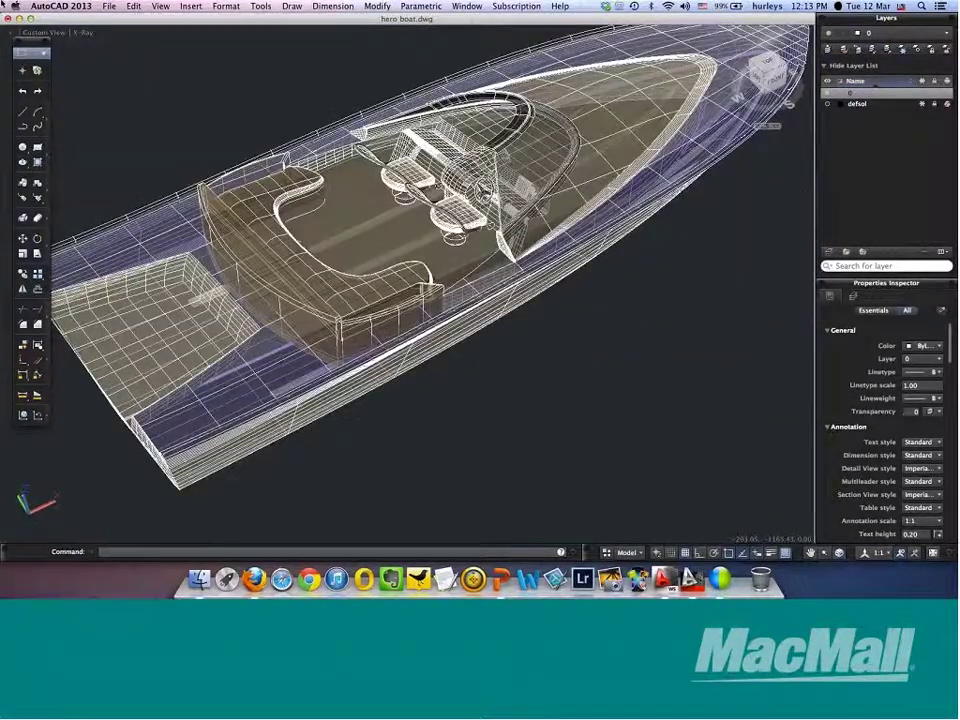
left_click(82, 32)
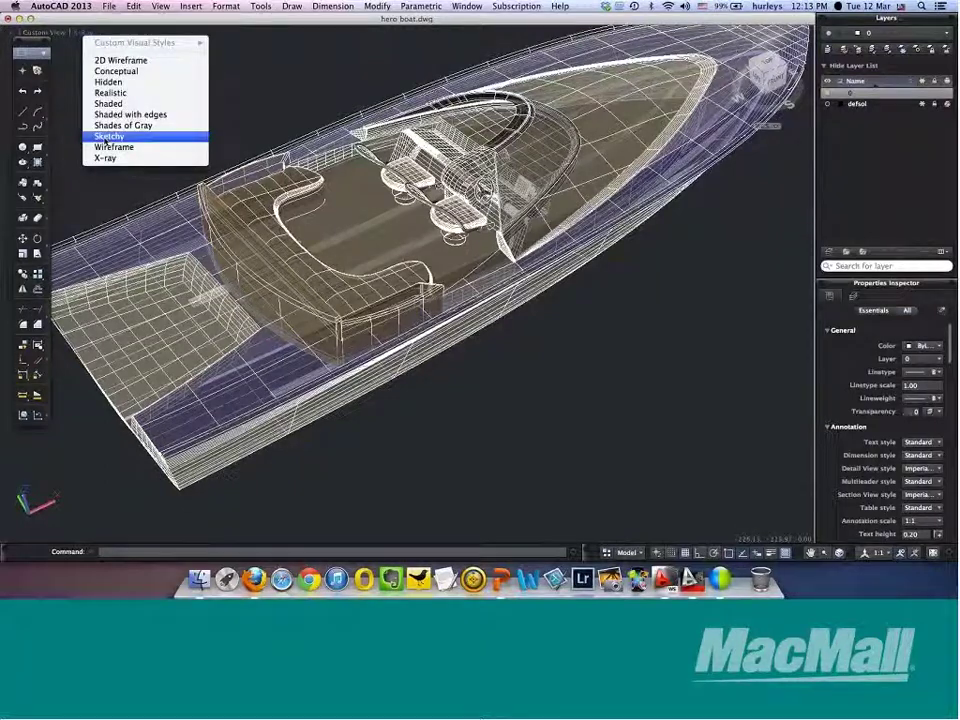
left_click(108, 137)
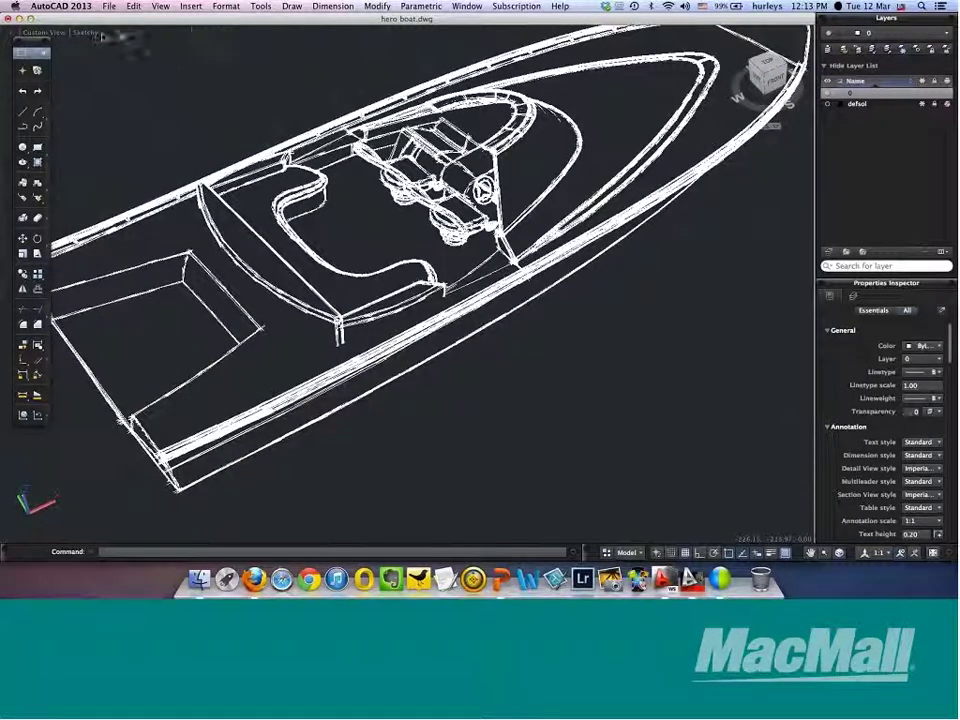
left_click(92, 33)
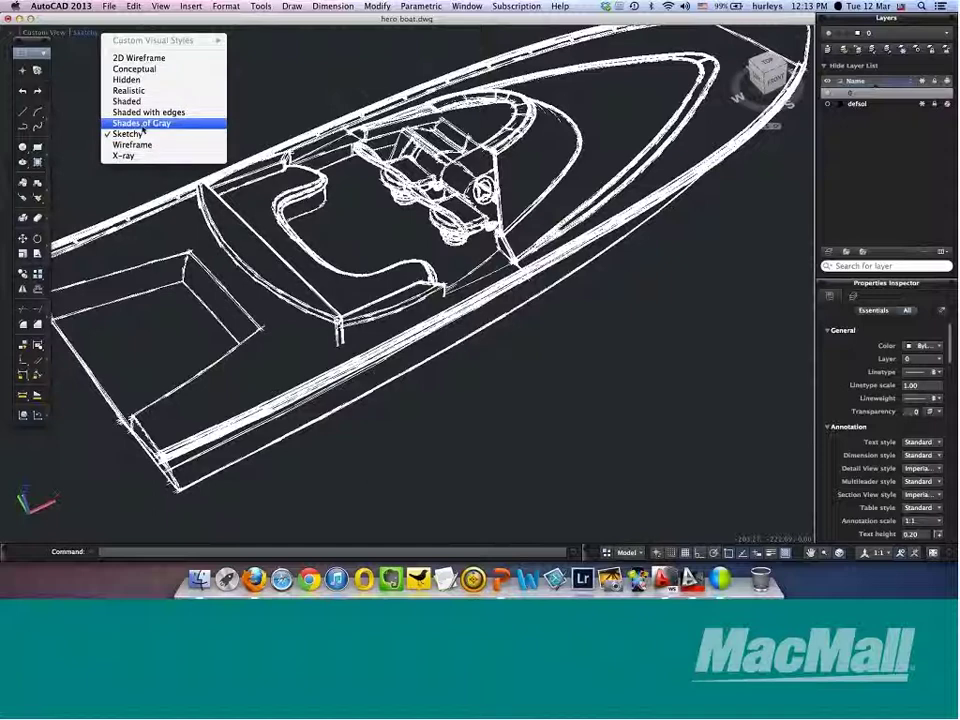
left_click(133, 68)
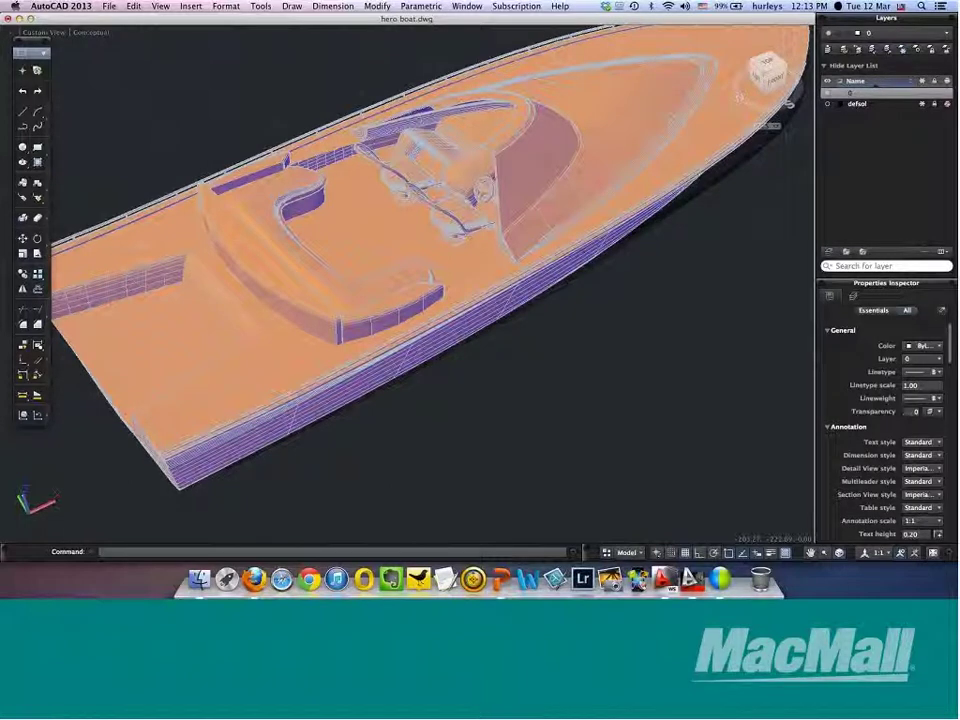
- Move the tool sets palette over the boat and bring up its Annotation and Modeling tool sets
left_click_drag(22, 42, 139, 77)
left_click(155, 86)
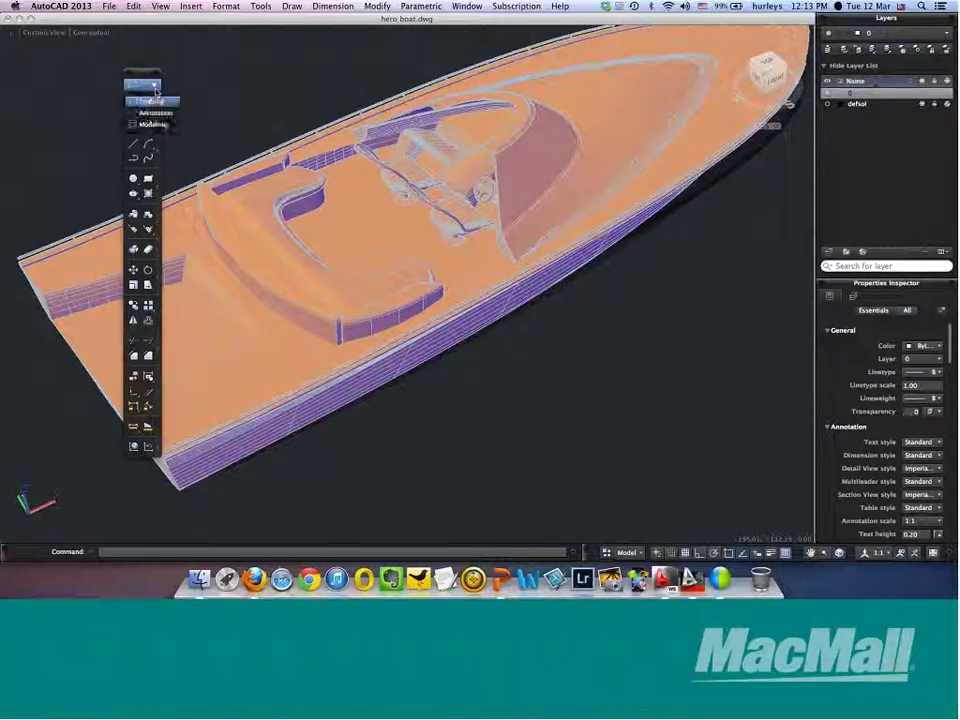
left_click(150, 97)
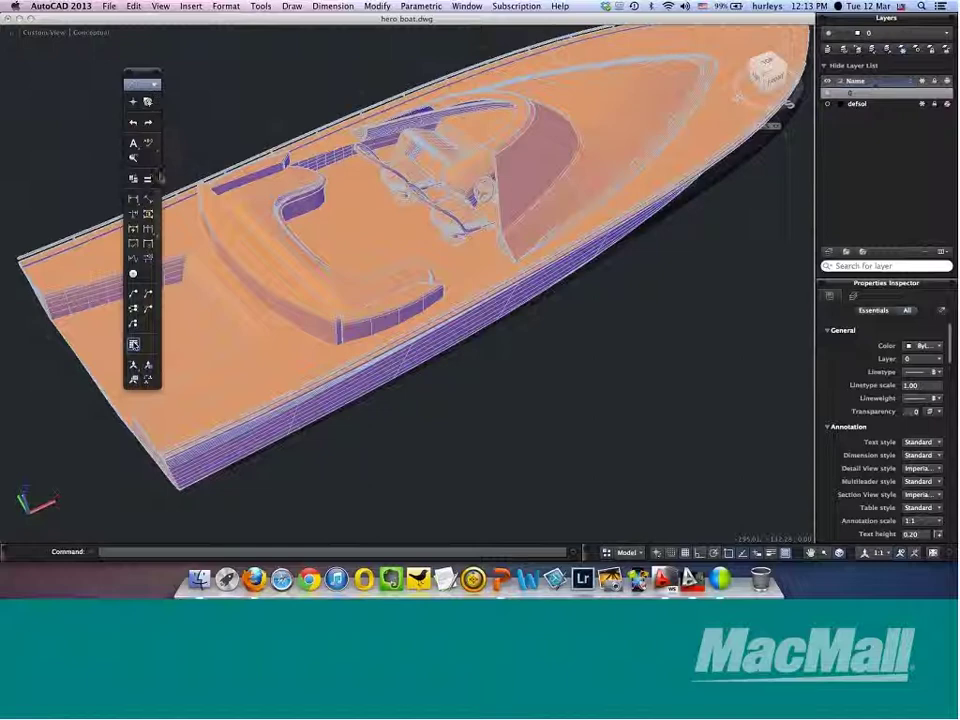
left_click(155, 86)
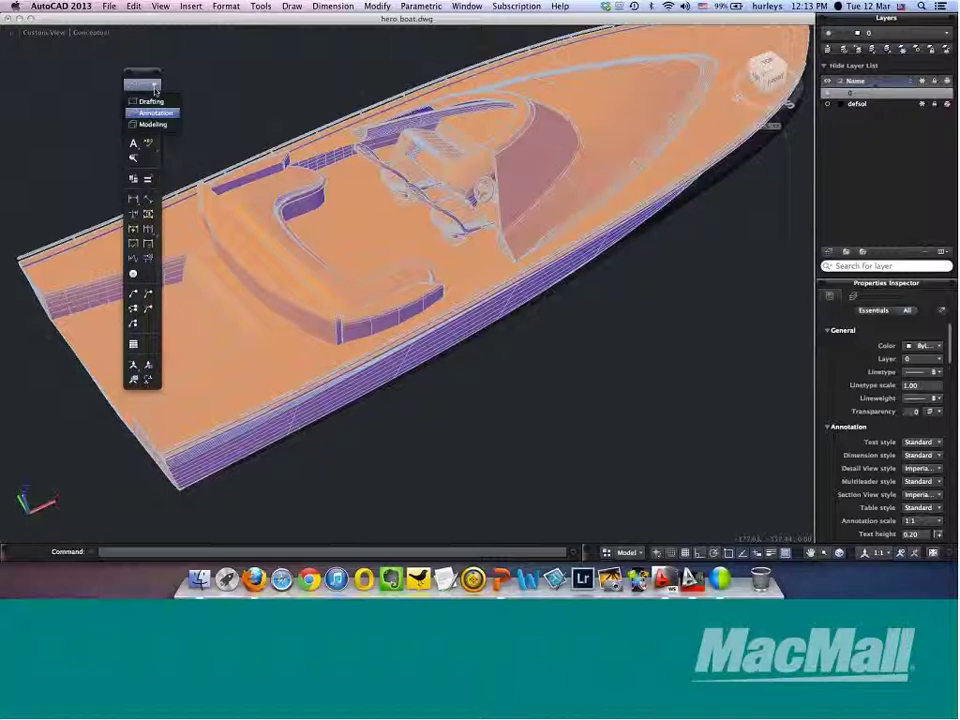
left_click(148, 124)
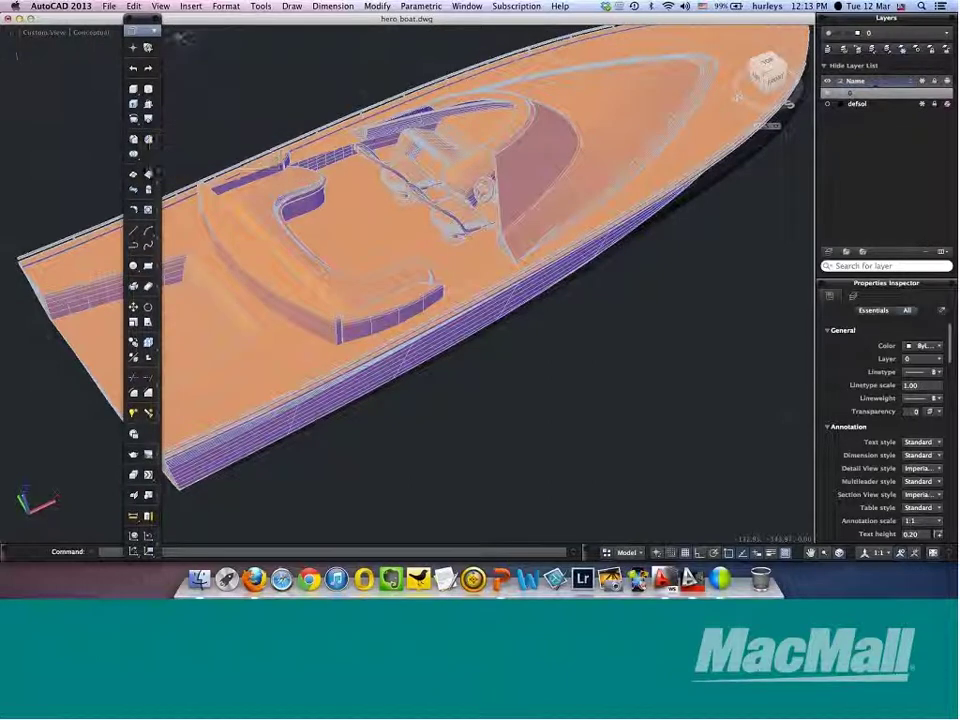
- Return the palette to the Drafting tool set and move it back to the edge of the drawing area
left_click(150, 32)
left_click(147, 31)
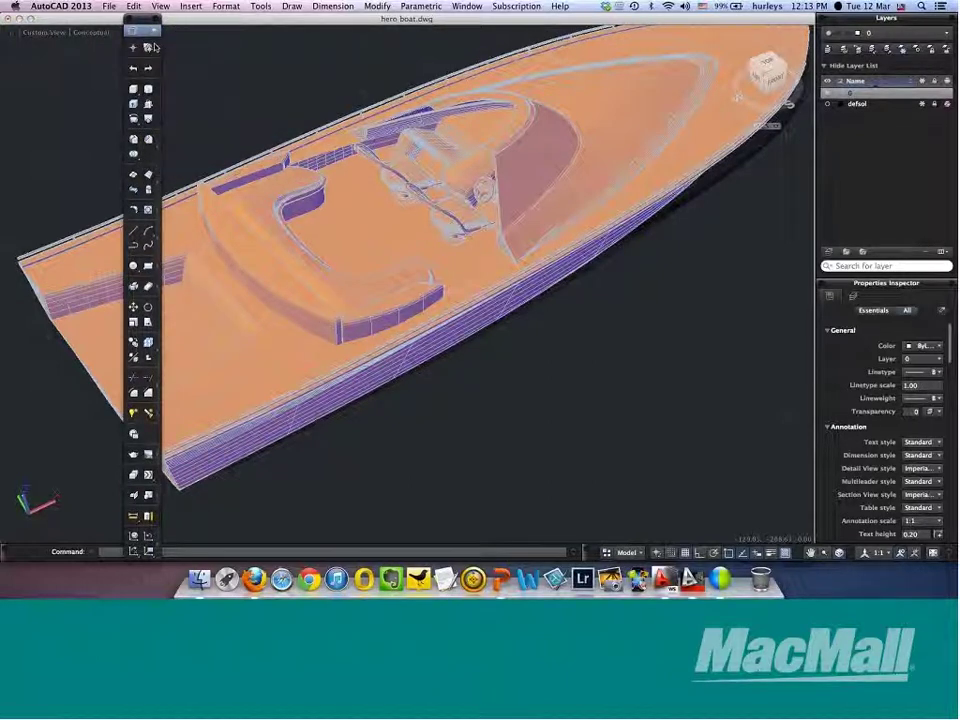
left_click_drag(150, 25, 60, 62)
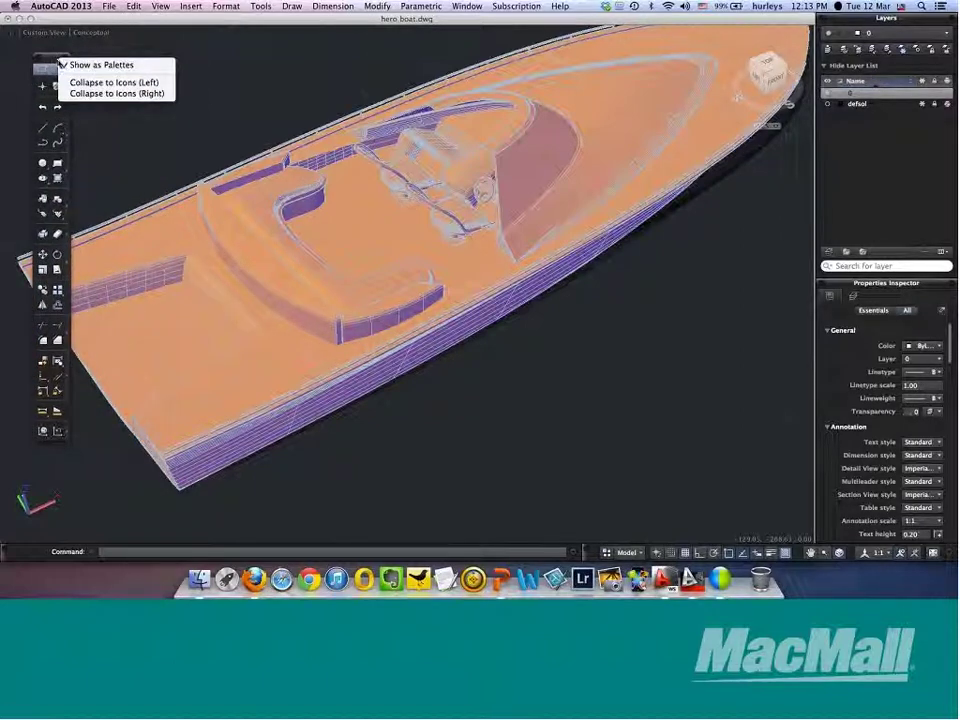
- Collapse the palettes with the Collapse to Icons (Left) option and open the Layers palette from the icons
left_click(62, 64)
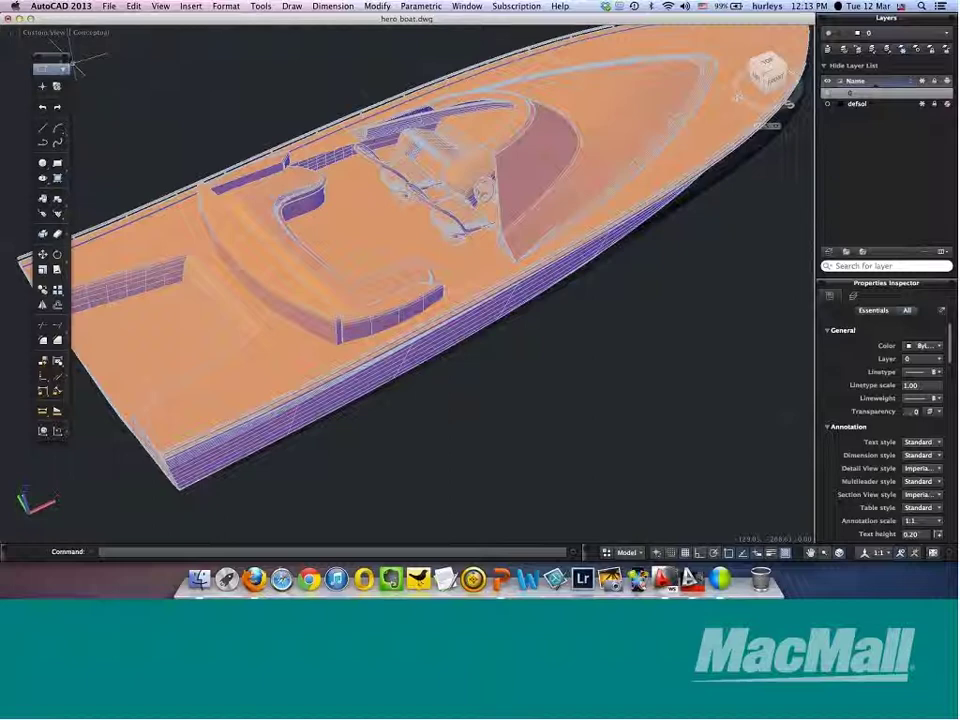
left_click(63, 67)
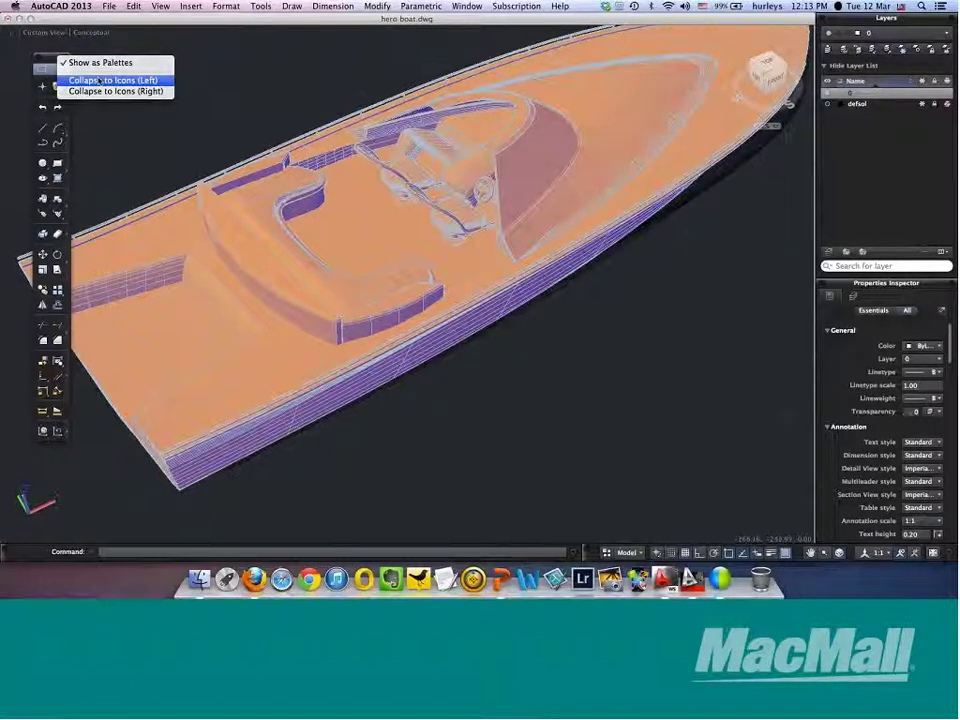
left_click(98, 80)
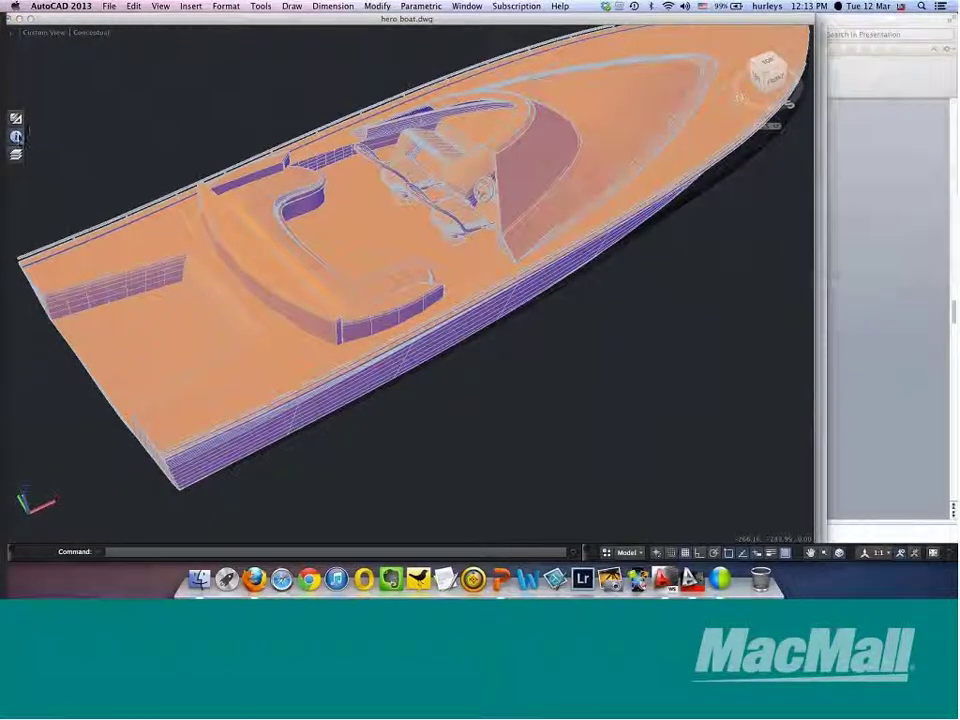
left_click(16, 155)
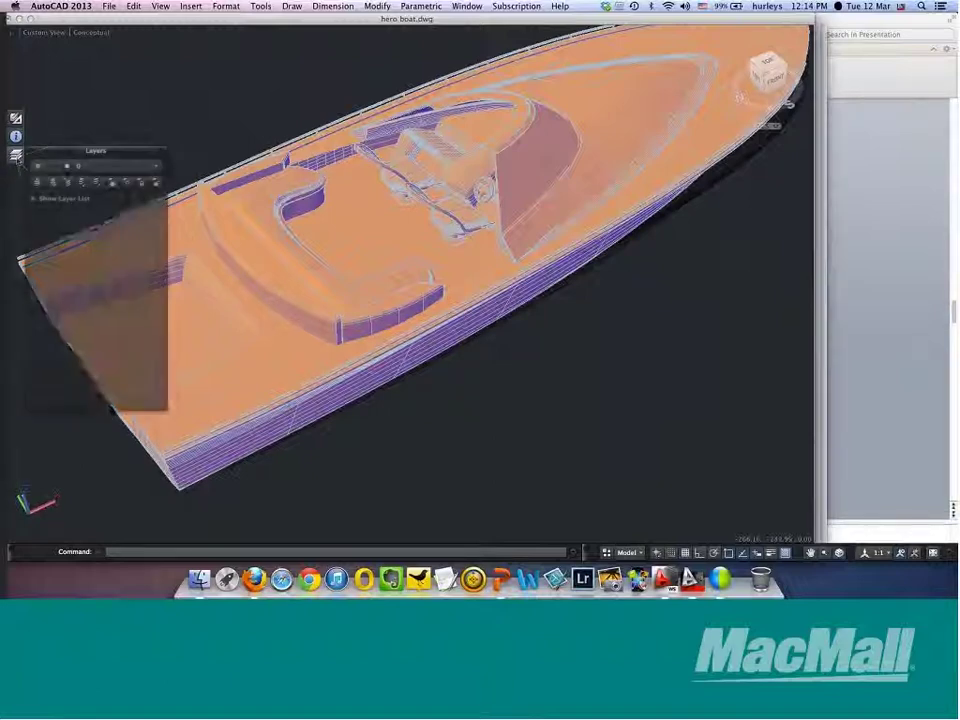
- Restore the full palettes with Show as Palettes and move the tool sets palette clear of the boat's deck
left_click(4, 126)
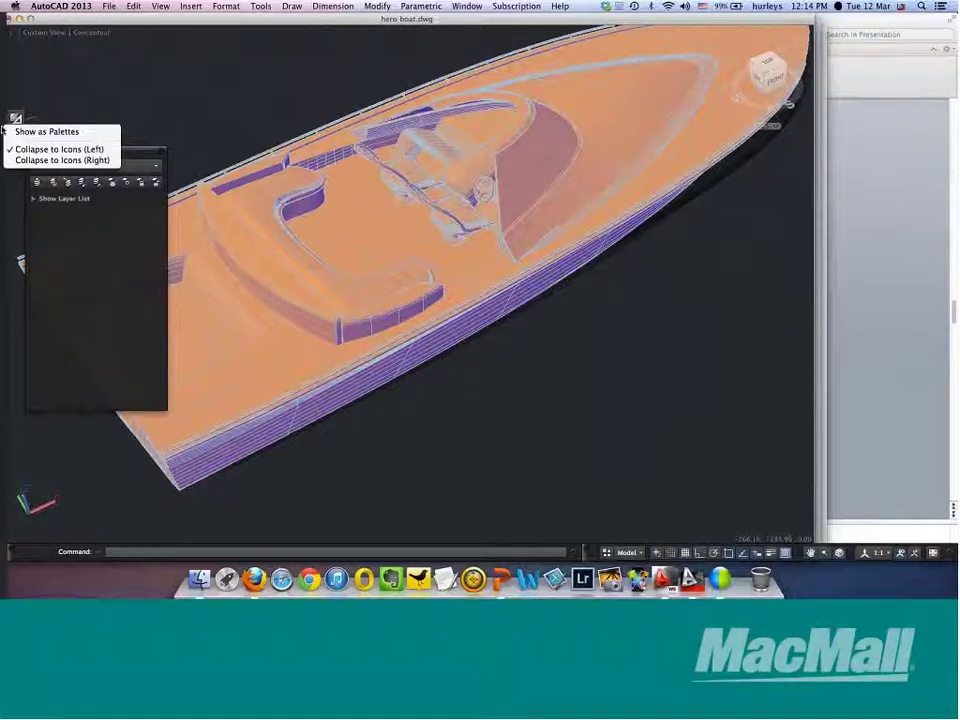
left_click(30, 131)
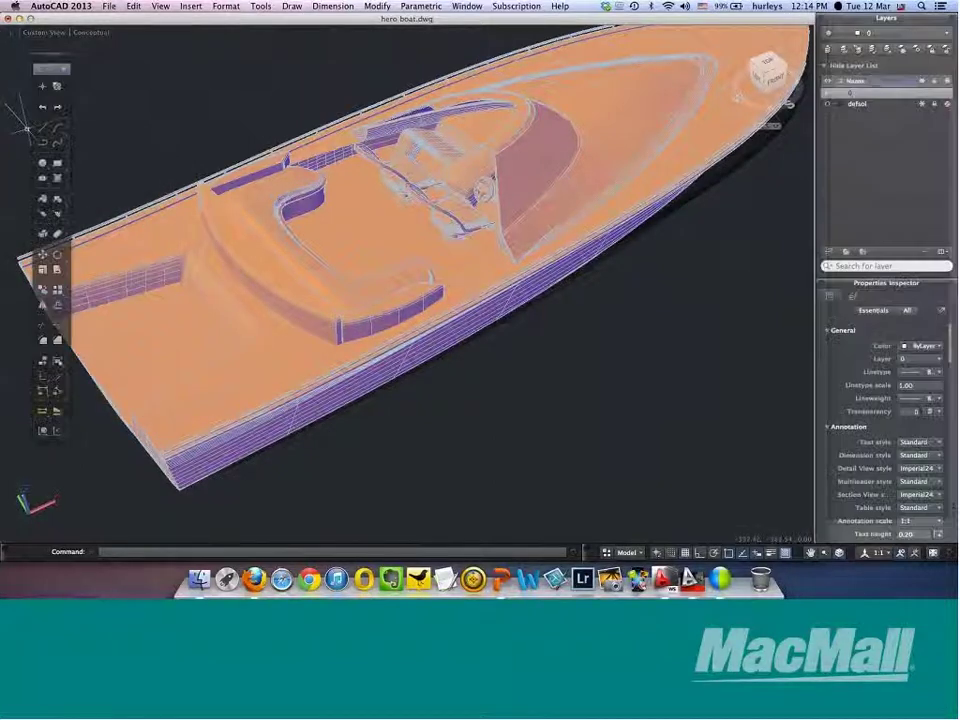
left_click_drag(47, 65, 28, 78)
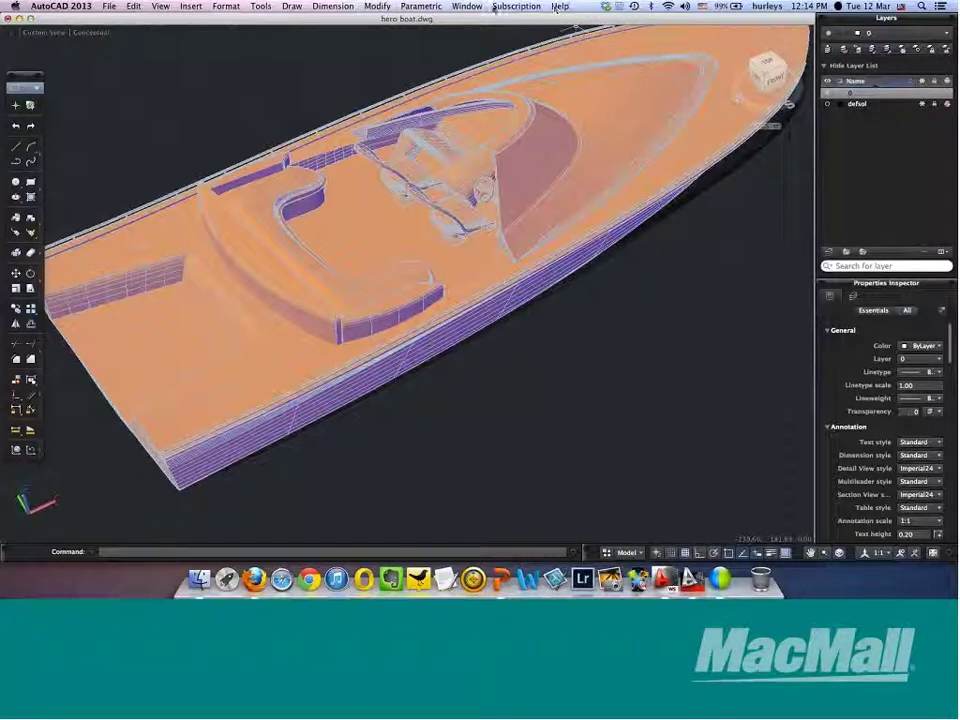
- Bring the already open Hatch.dwg drawing with the building elevations to the front
left_click(467, 6)
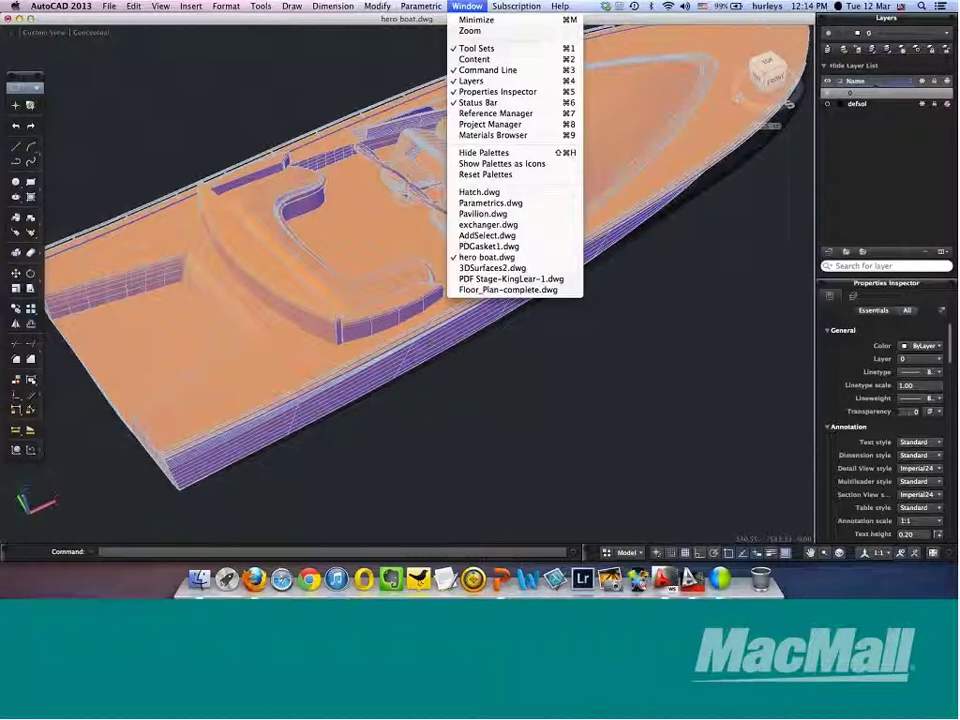
left_click(490, 193)
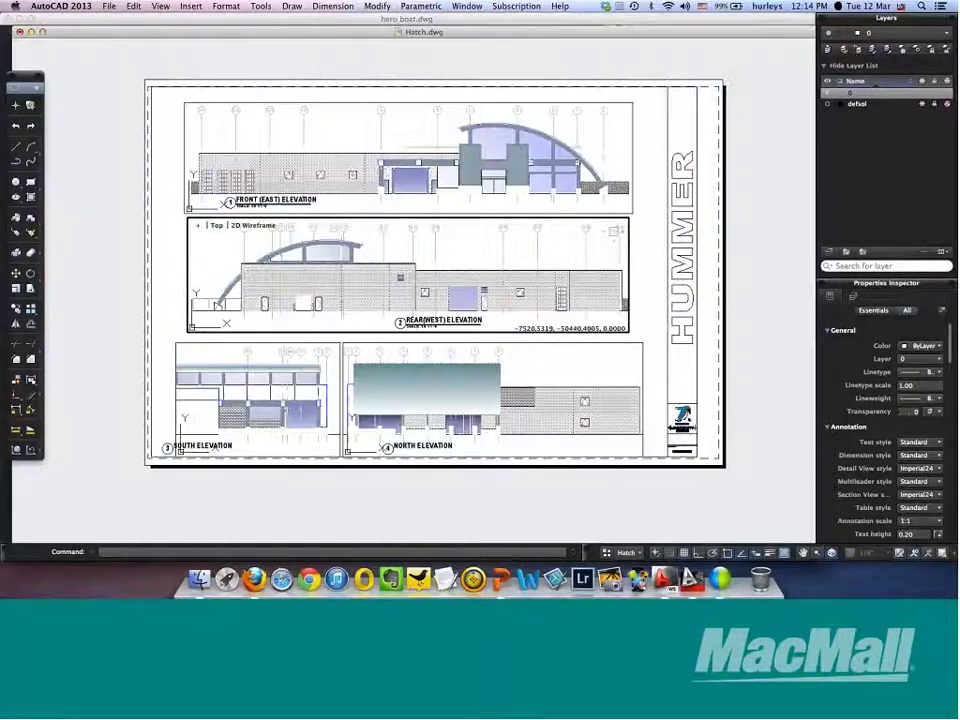
left_click(523, 552)
left_click(553, 377)
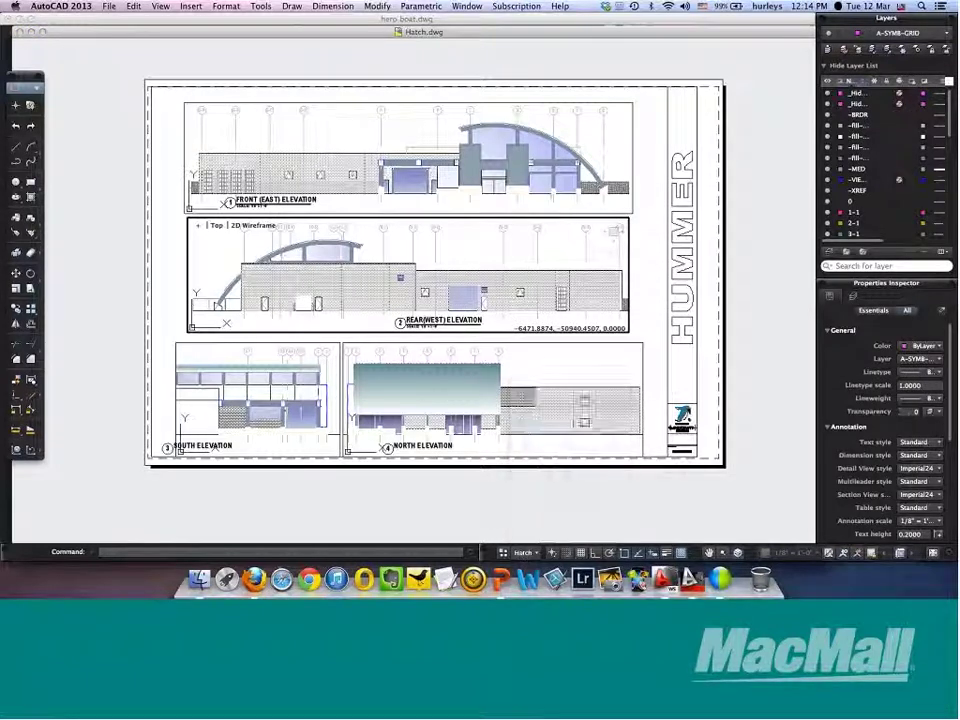
- Preview the layouts of Hatch.dwg in QuickView and switch the drawing to its Model space
left_click(503, 553)
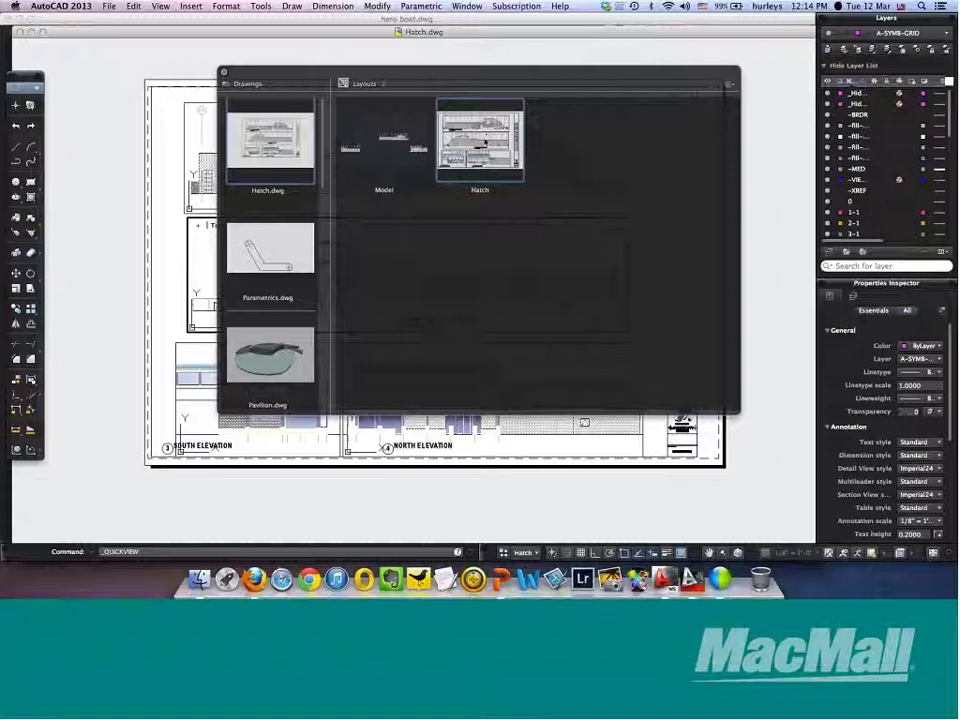
left_click(359, 153)
left_click(405, 142)
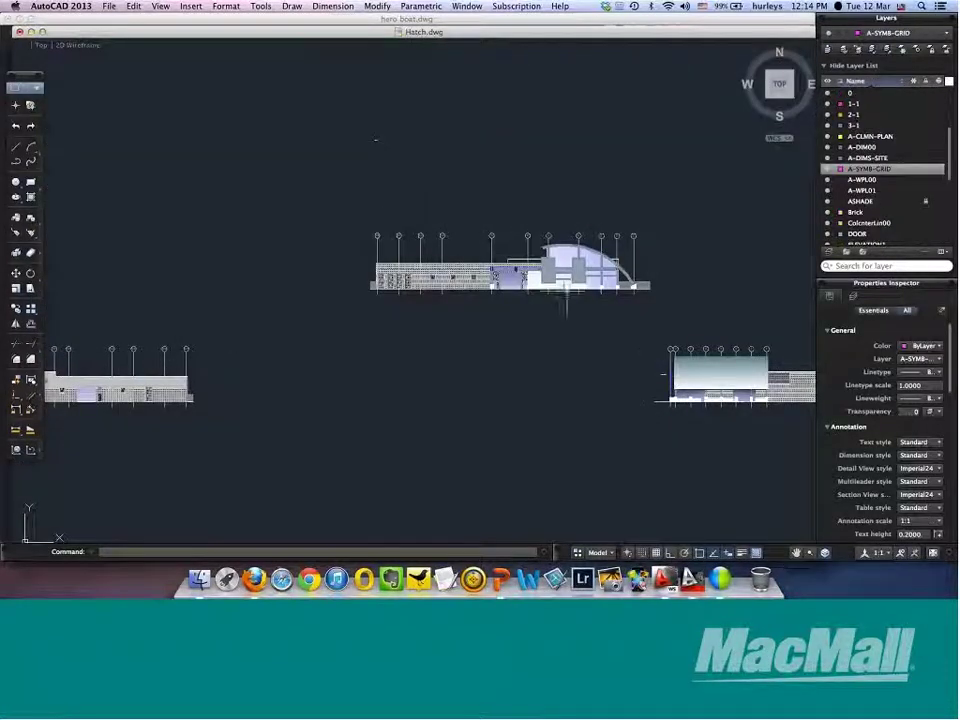
- Try to set the angle of the block wall hatch beside the small windows on the front elevation to 15
scroll(567, 288, "up", 5)
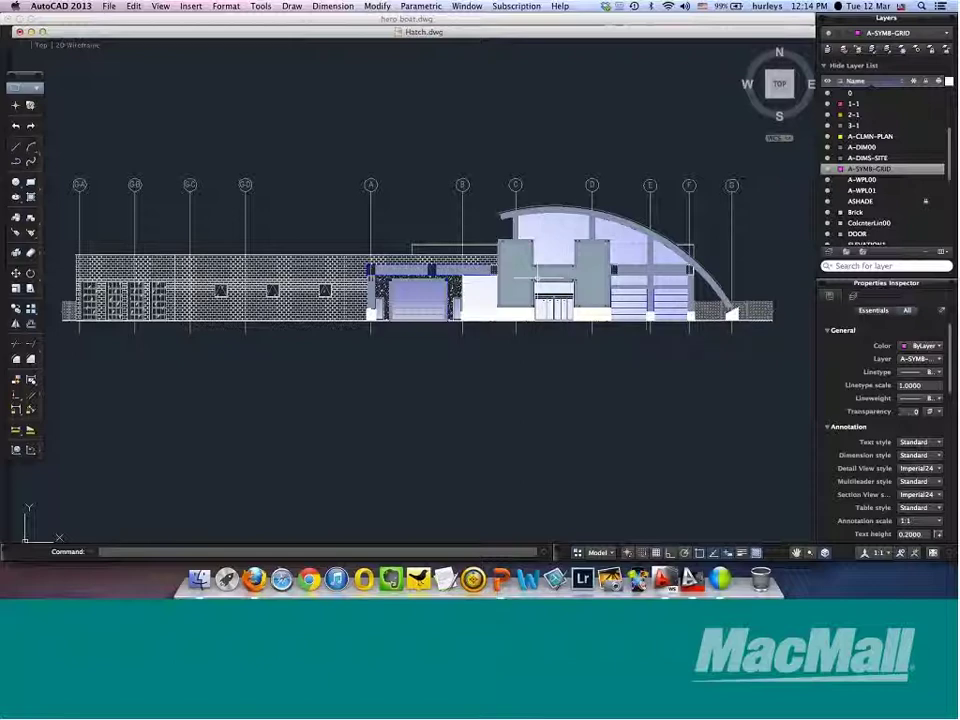
left_click(305, 265)
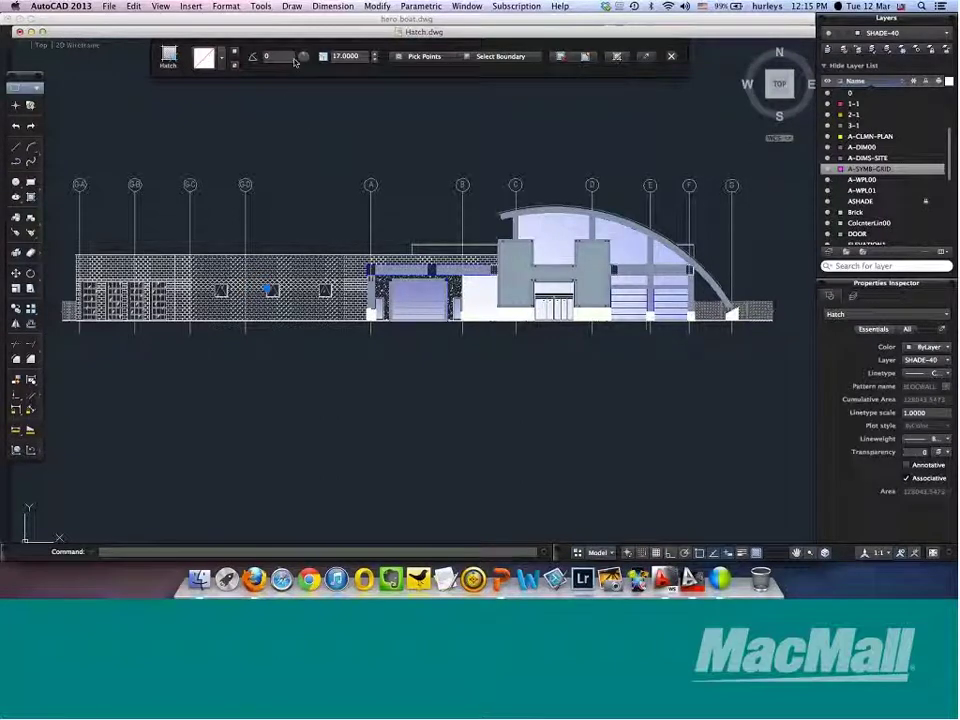
scroll(369, 311, "up", 5)
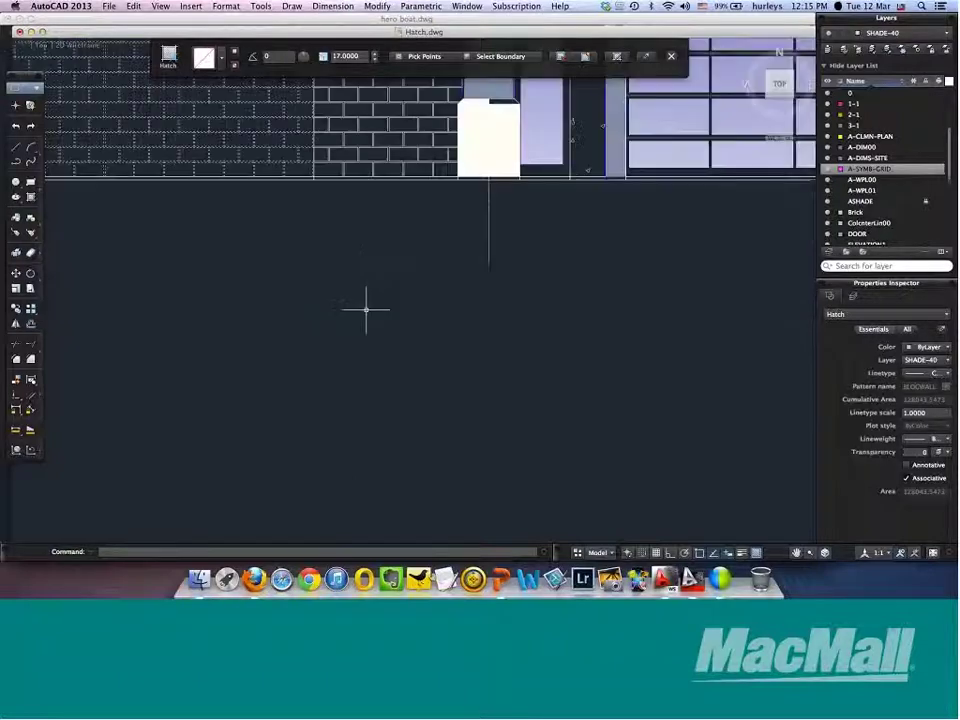
scroll(482, 336, "up", 3)
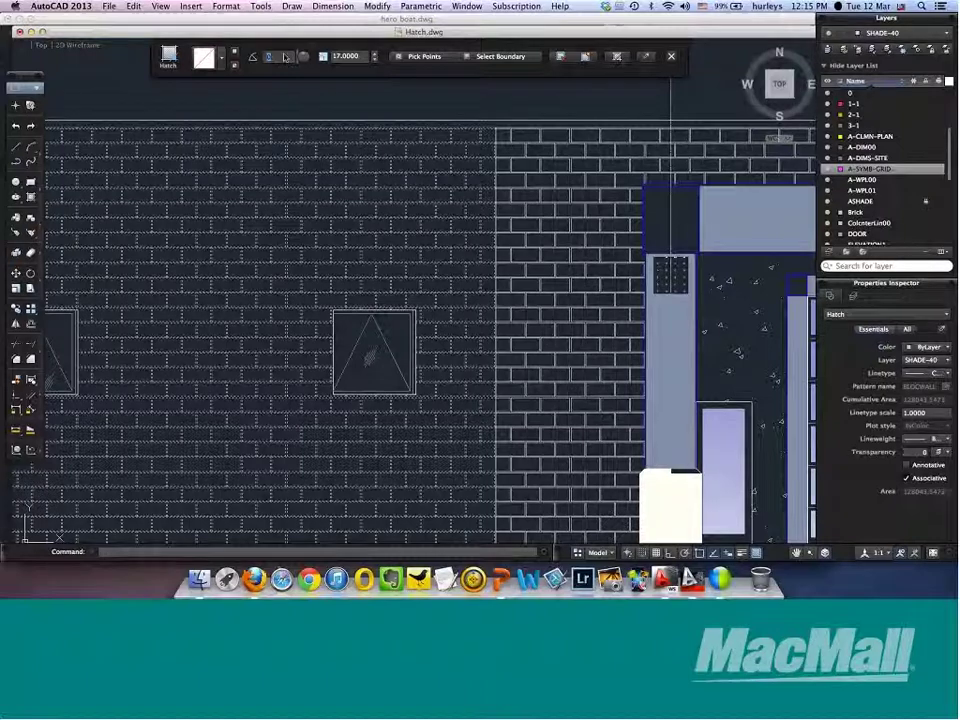
type("15")
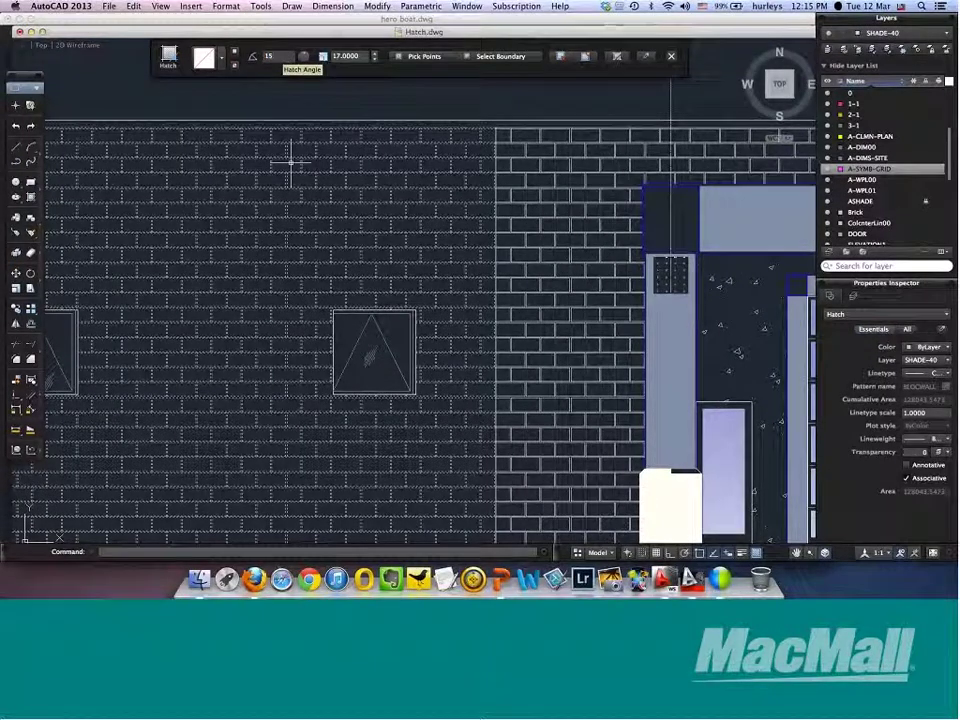
key("Return")
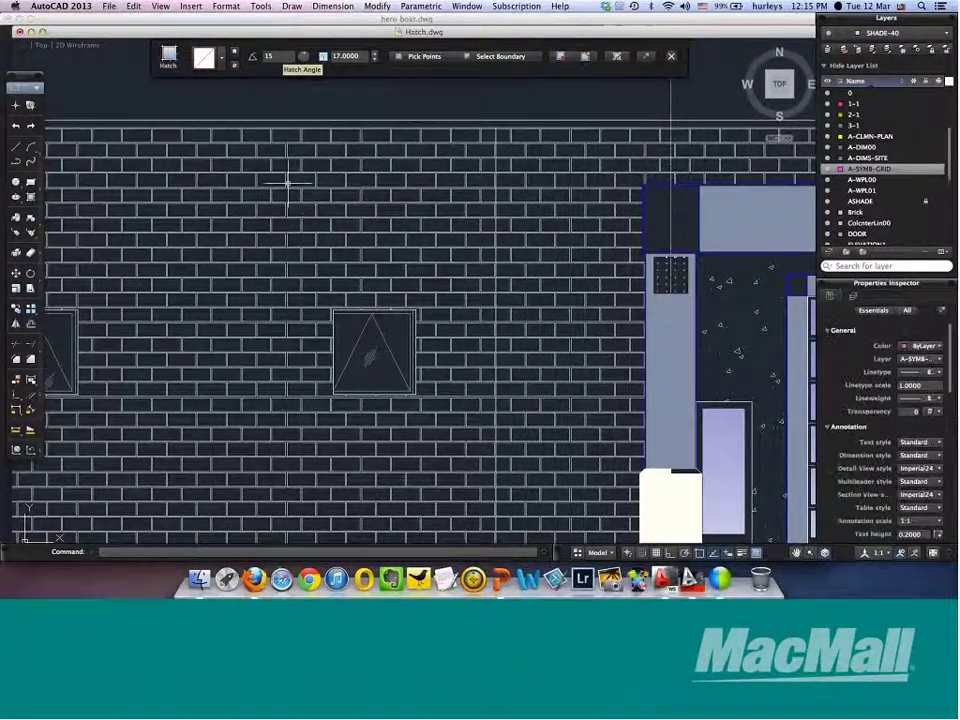
- Examine the hatched walls, window bays and fence across the building elevations, ending at the elevation with the long brick wall
scroll(540, 380, "right", 10)
scroll(540, 380, "down", 3)
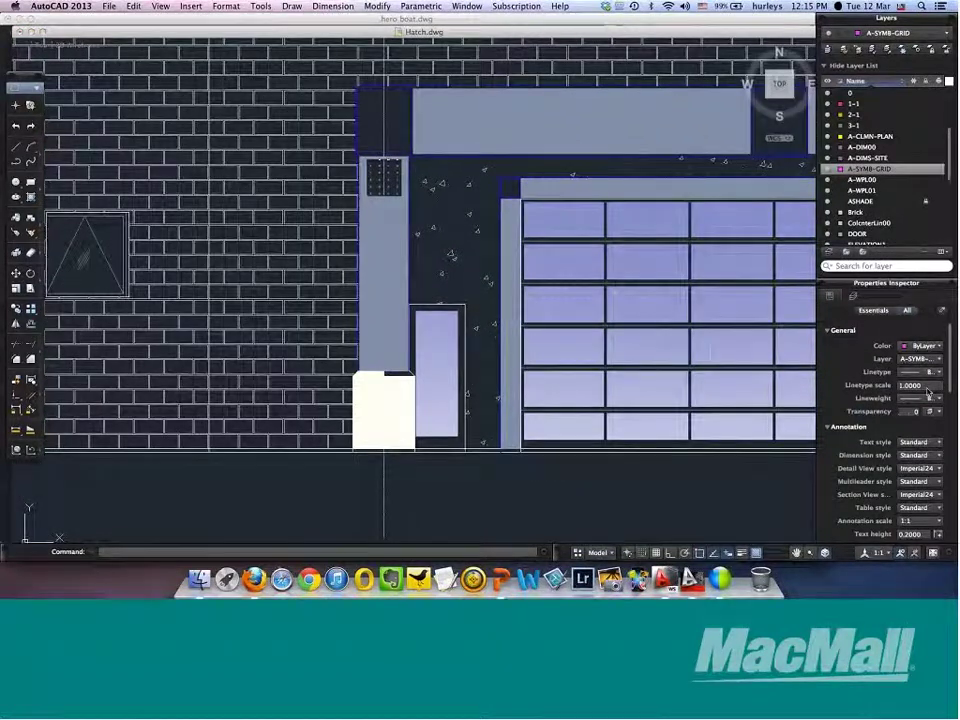
scroll(516, 374, "down", 3)
scroll(114, 353, "right", 5)
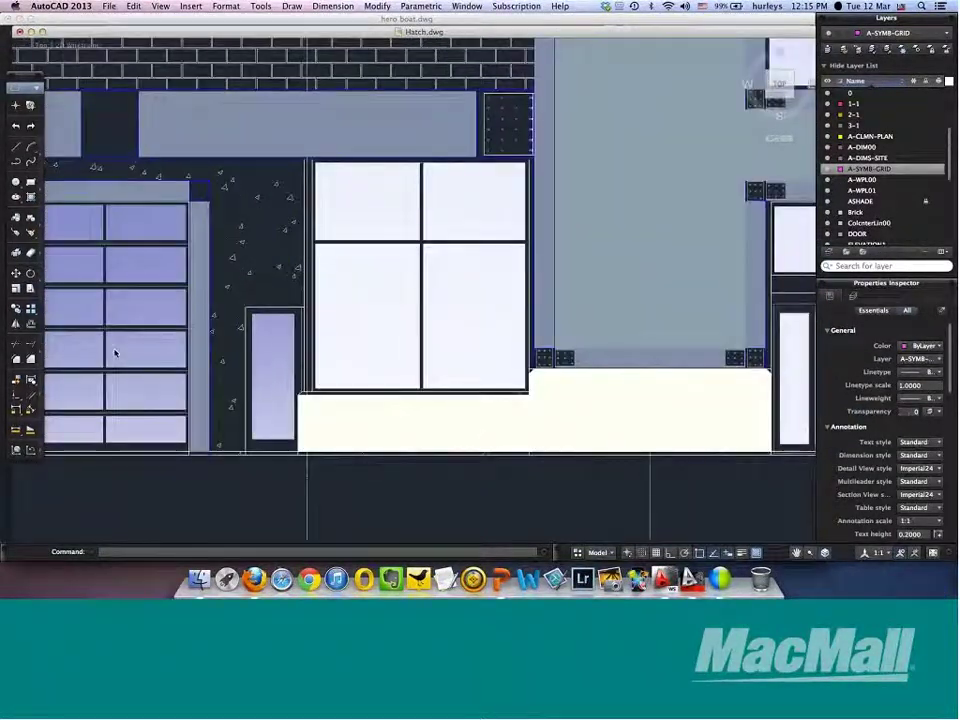
scroll(155, 342, "down", 4)
scroll(155, 342, "down", 5)
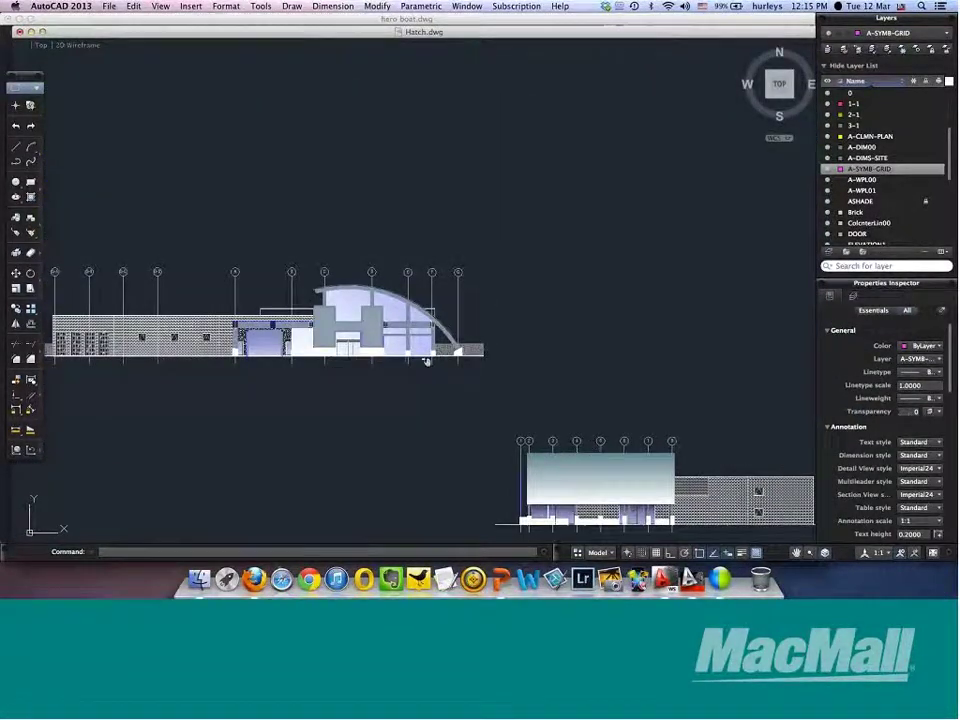
scroll(52, 303, "down", 5)
scroll(471, 206, "up", 2)
scroll(350, 212, "left", 5)
scroll(350, 212, "up", 2)
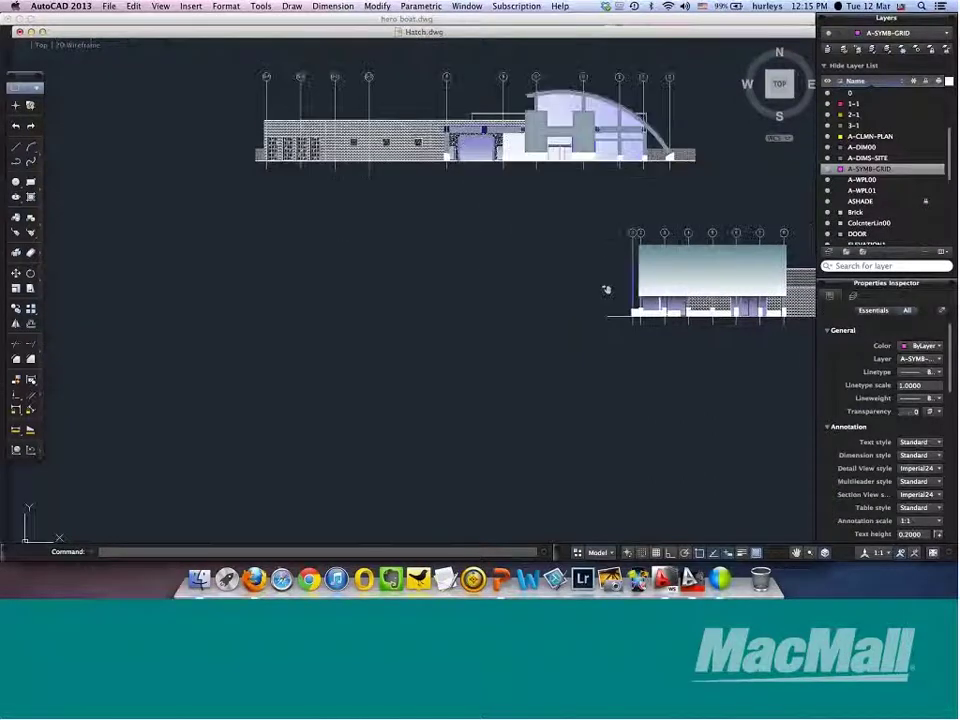
scroll(355, 205, "down", 1)
scroll(340, 180, "up", 10)
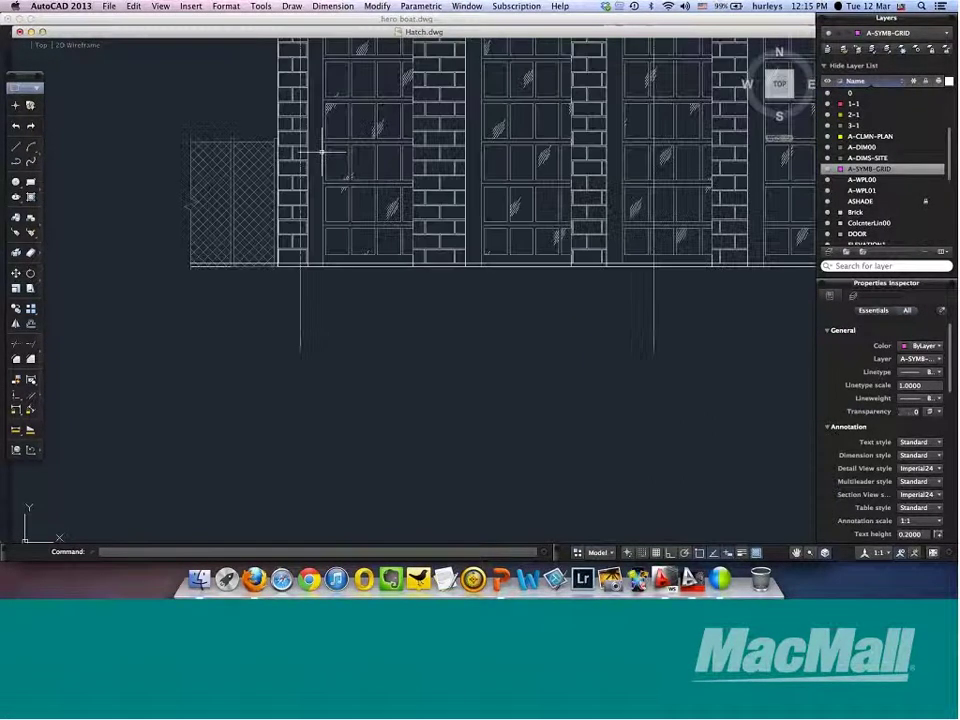
scroll(288, 263, "down", 8)
scroll(325, 300, "right", 5)
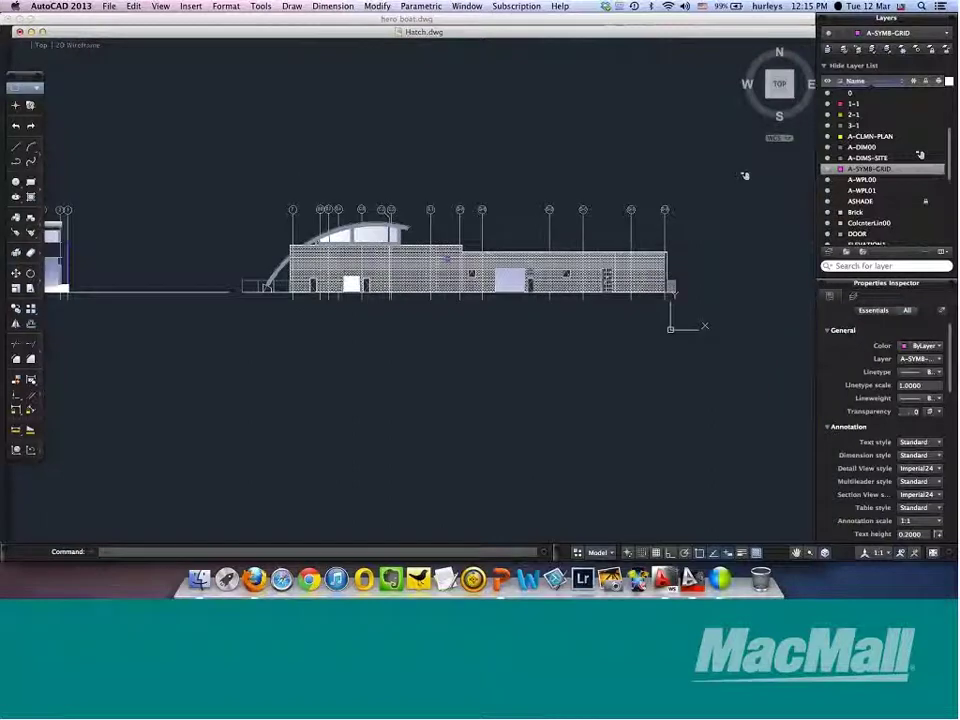
- Edit the AR-B816C brick hatch to use a specified origin at the wall's lower-left corner
scroll(330, 204, "up", 10)
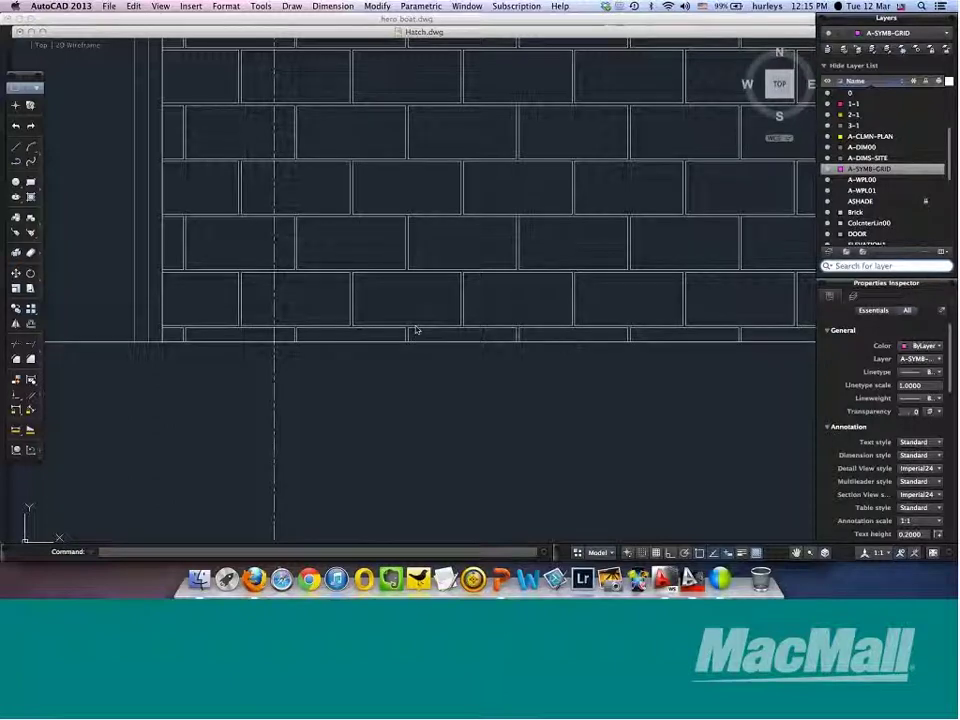
left_click(352, 322)
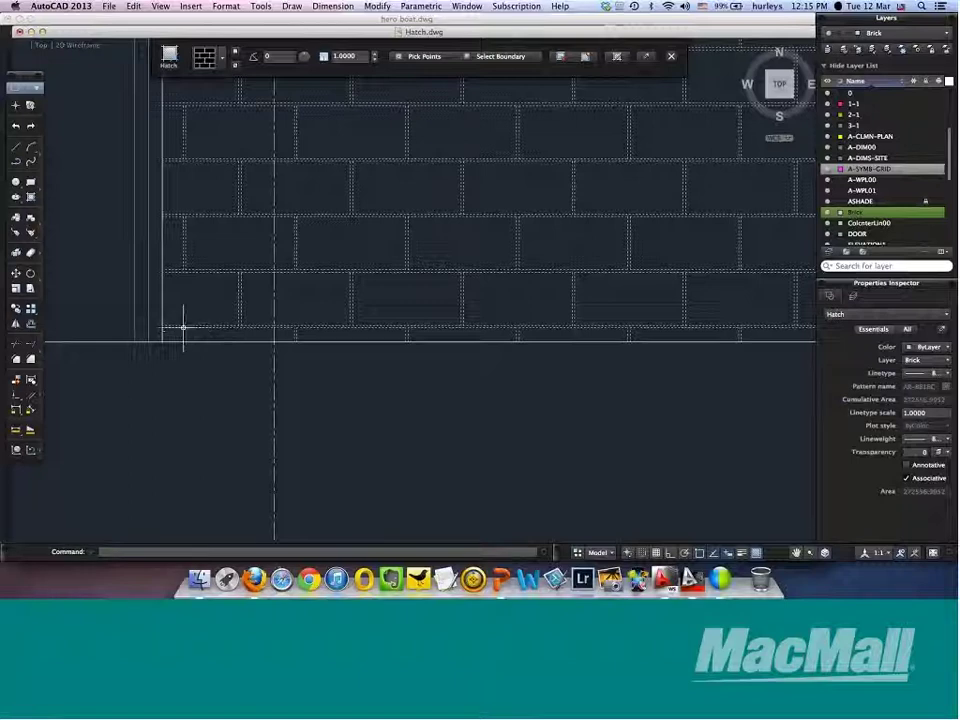
double_click(184, 330)
left_click(463, 350)
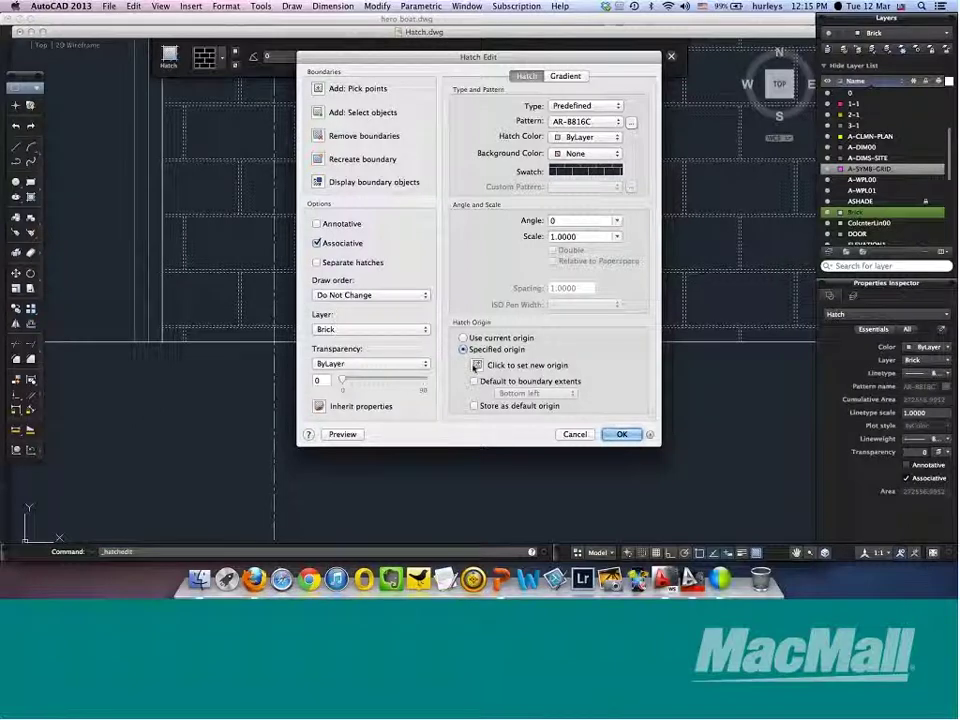
left_click(477, 365)
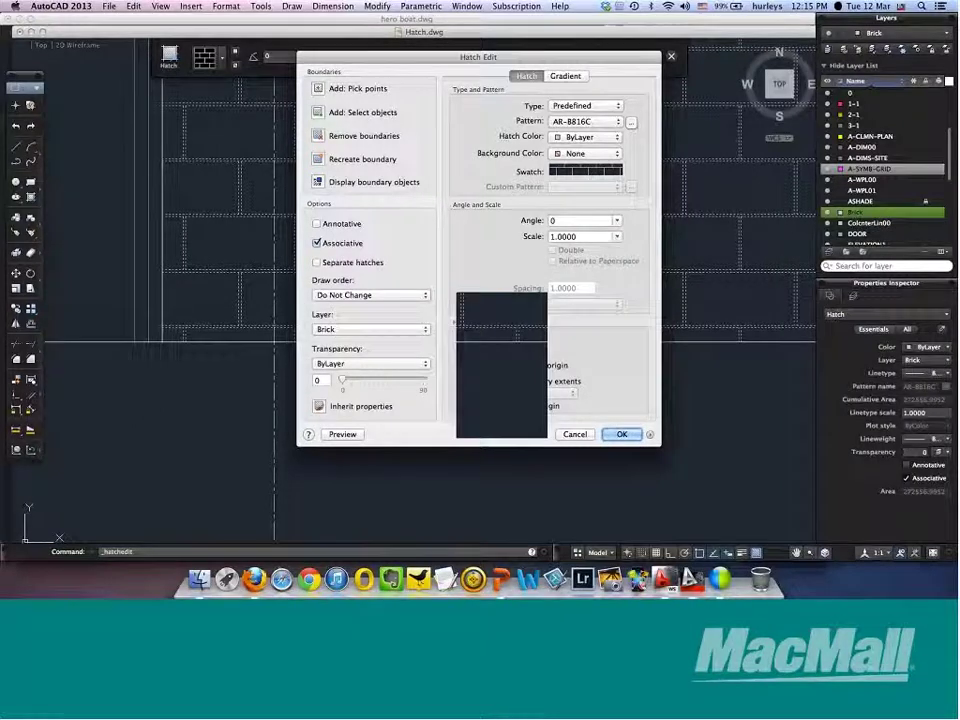
left_click(161, 342)
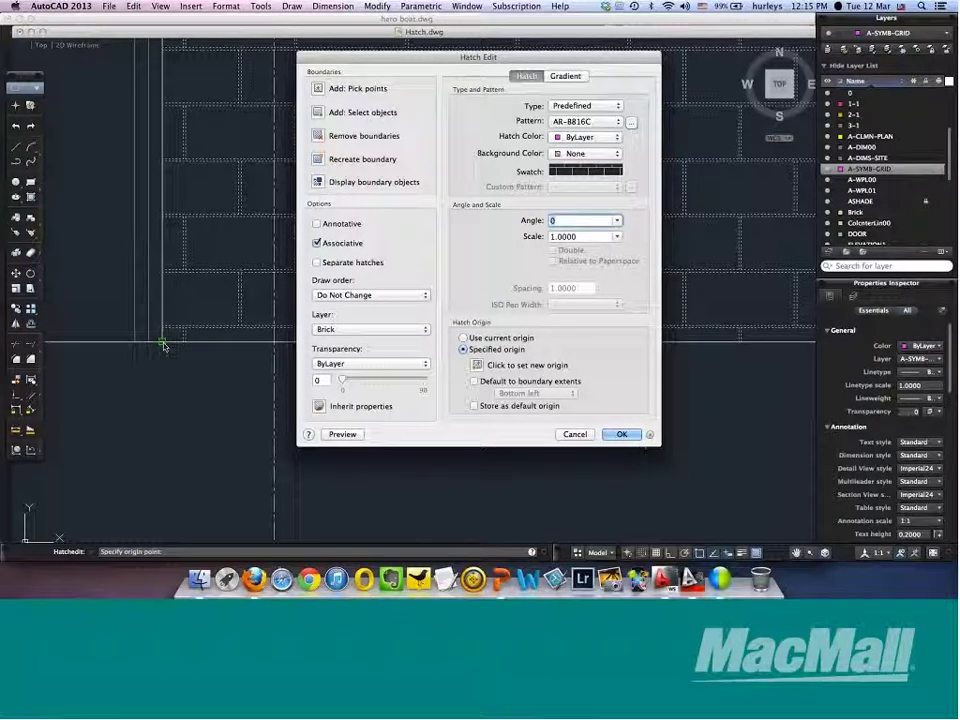
left_click(622, 435)
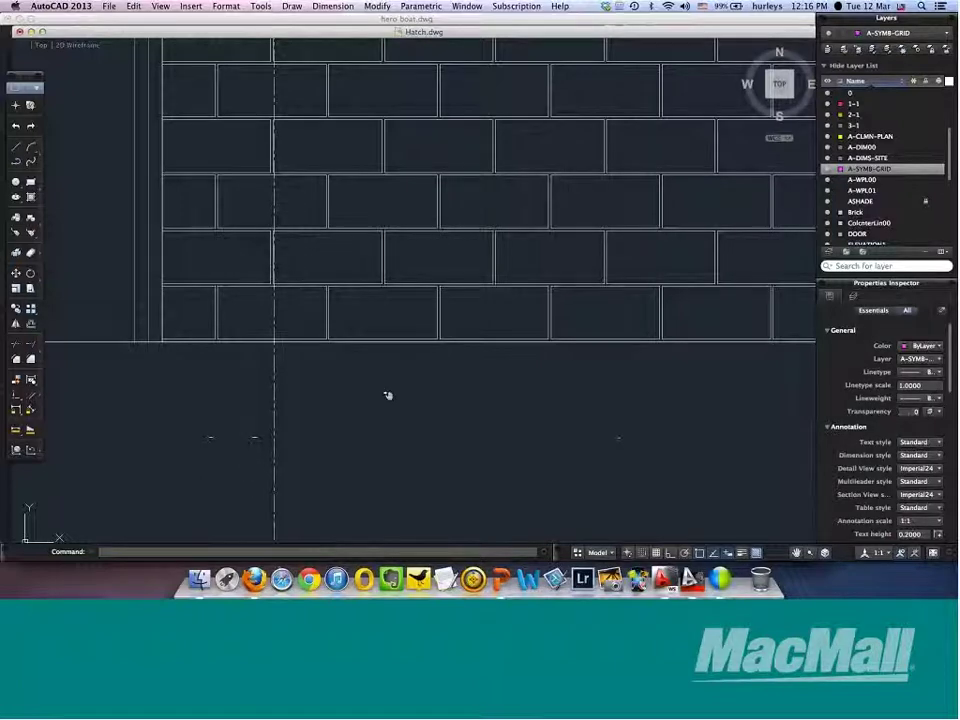
- Change the brick wall's hatch pattern to AR-BRSTD from the hatch library
scroll(388, 394, "down", 6)
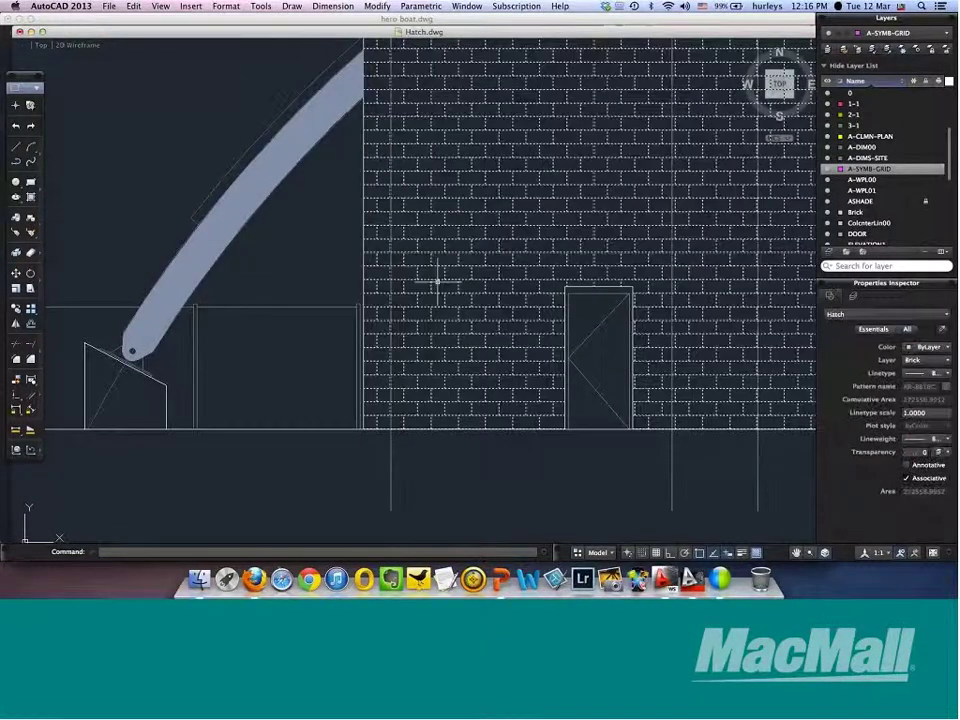
left_click(437, 281)
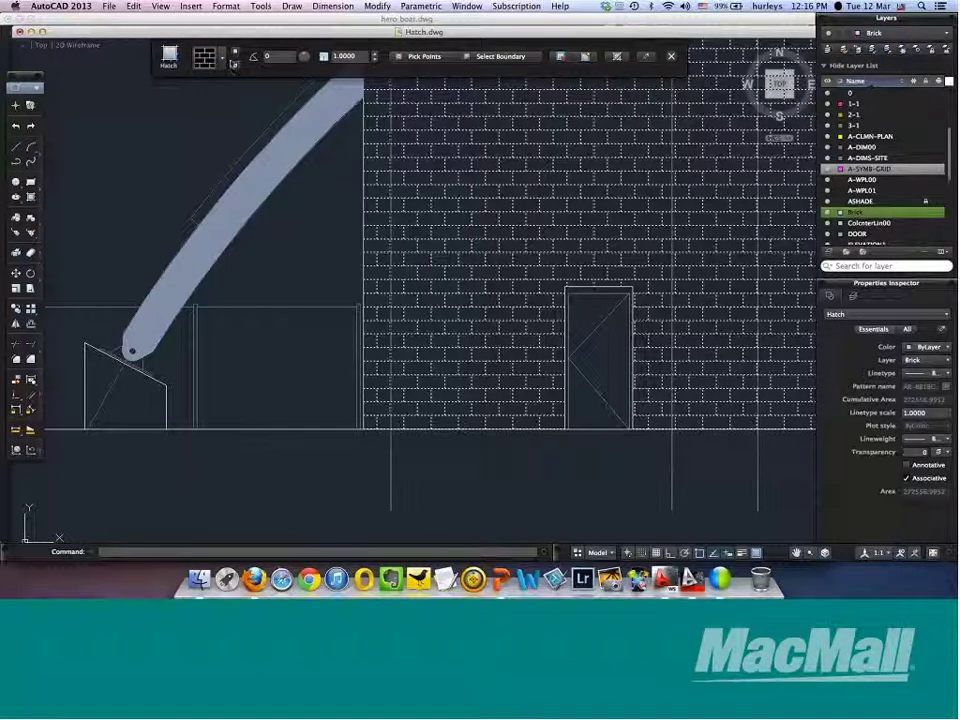
left_click(226, 62)
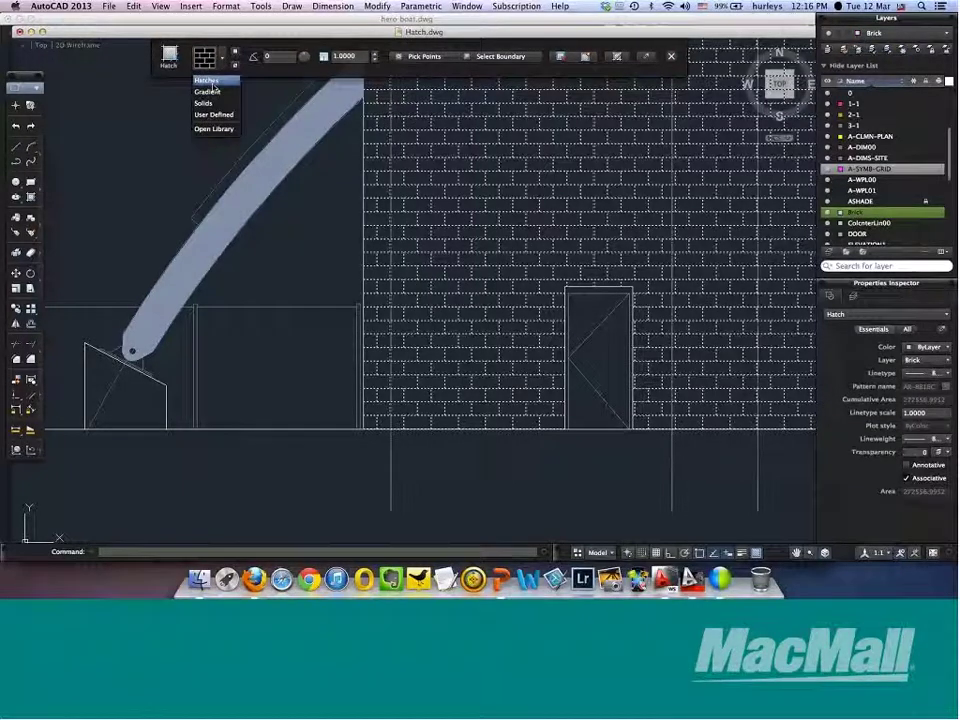
left_click(213, 84)
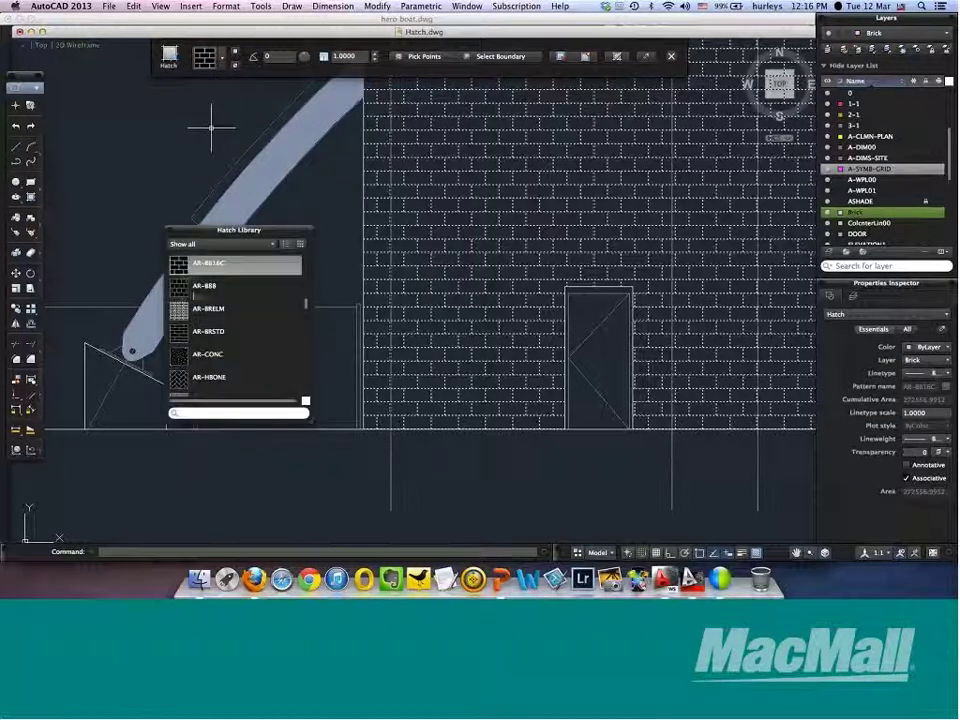
key("Down")
key("Down")
key("Down")
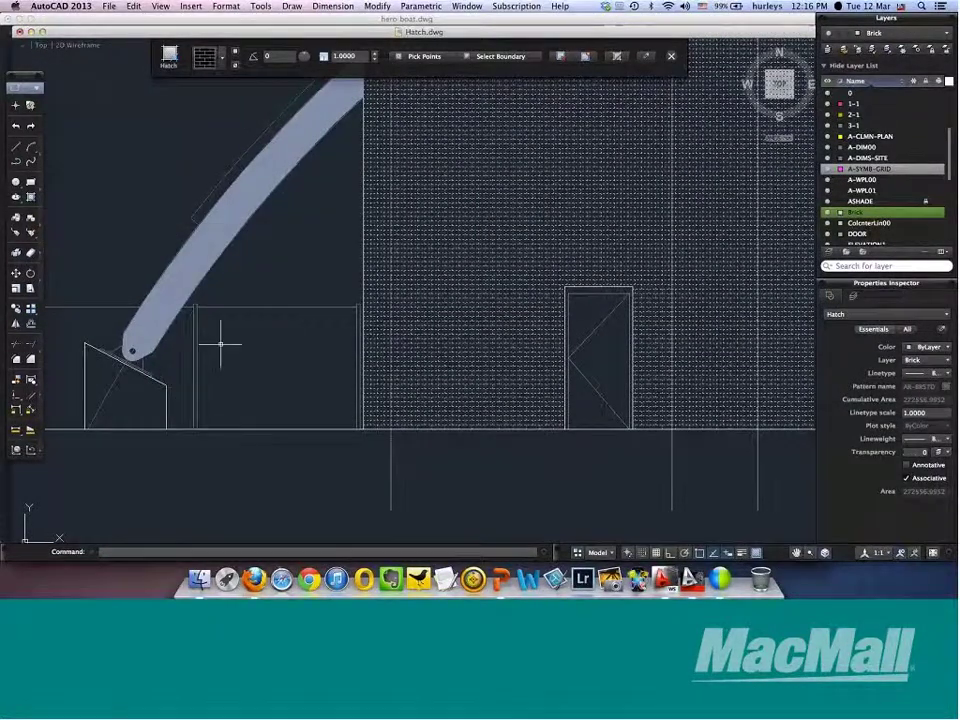
key("Return")
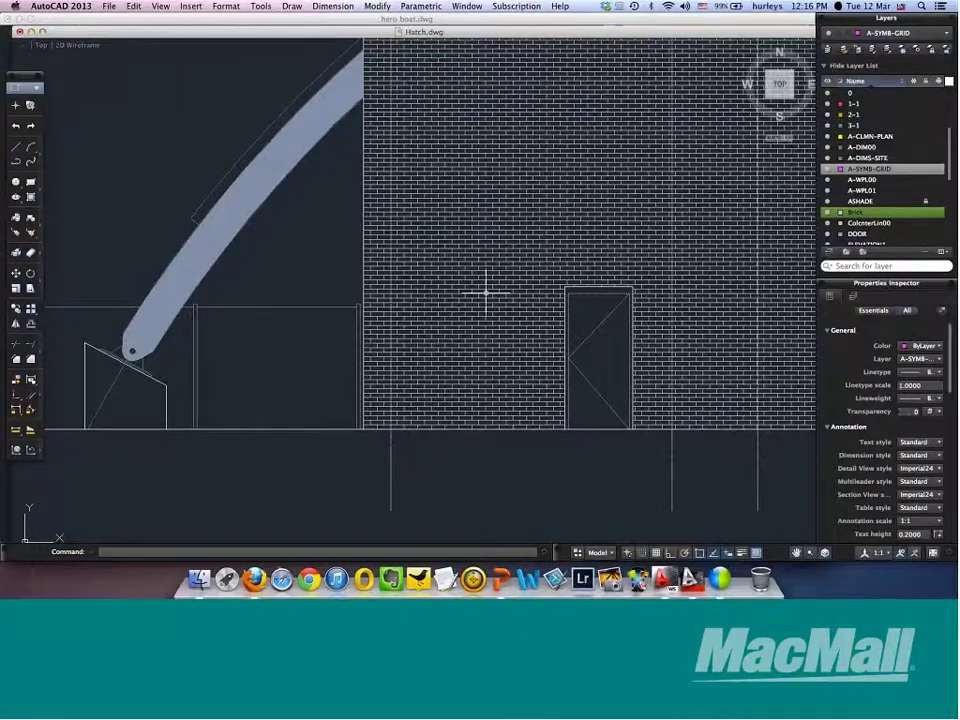
- Examine the re-hatched elevation as a whole and return to the front elevation with grid lines A to G
scroll(266, 399, "down", 10)
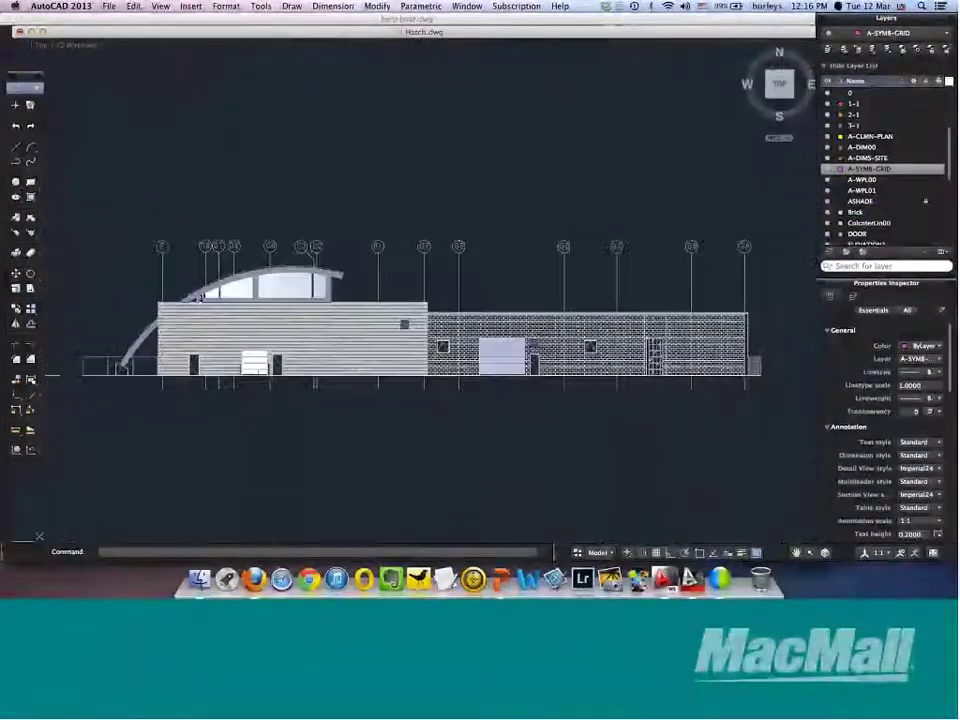
scroll(671, 294, "down", 5)
middle_click_drag(671, 294, 350, 320)
scroll(350, 320, "up", 5)
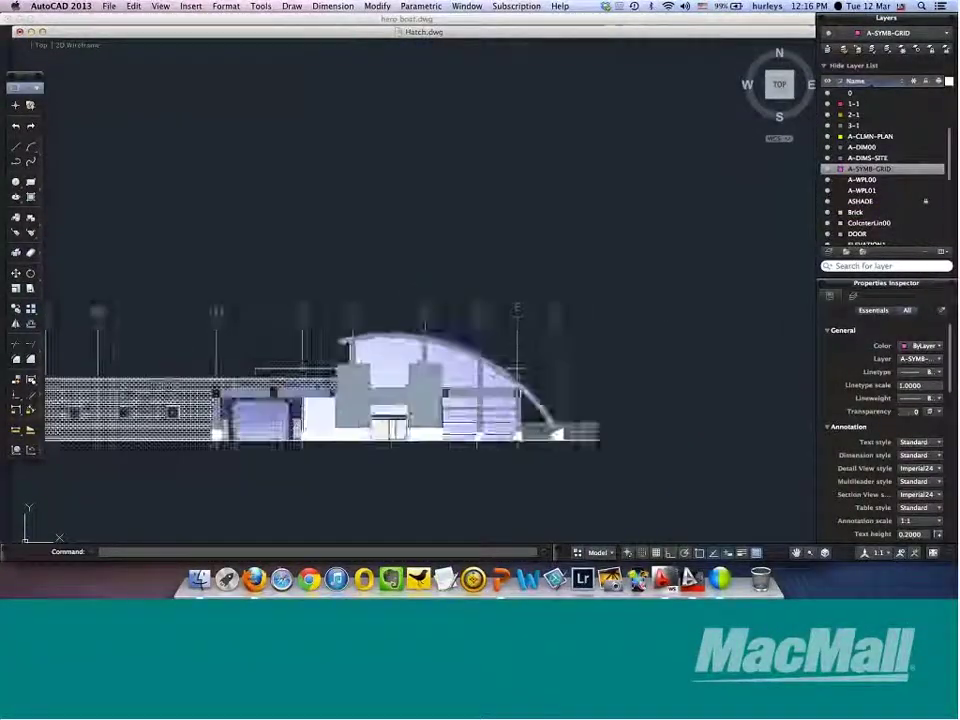
scroll(410, 387, "up", 3)
middle_click_drag(480, 279, 550, 226)
scroll(488, 262, "down", 2)
middle_click_drag(407, 292, 451, 307)
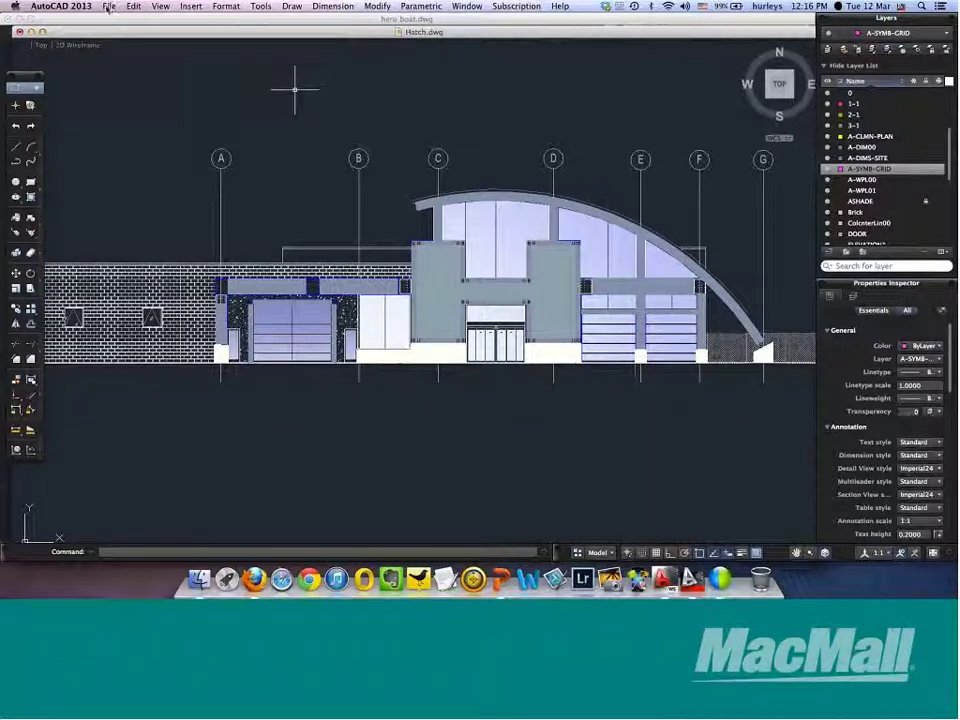
- Search Help for "hatch" and locate the Hatch command among the drawing commands
left_click(559, 7)
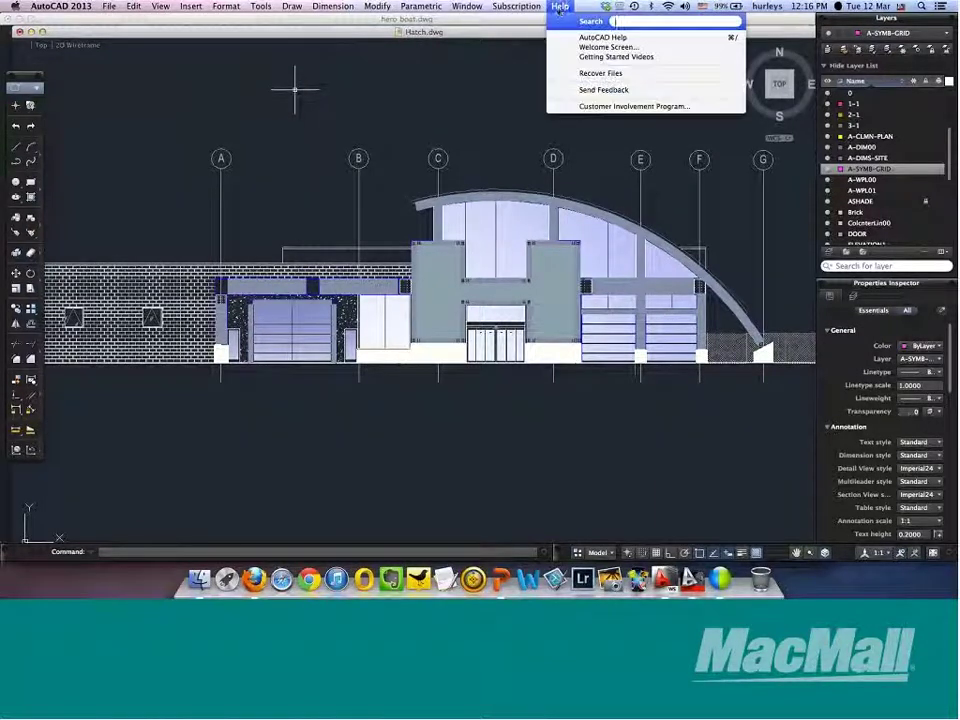
type("hatch")
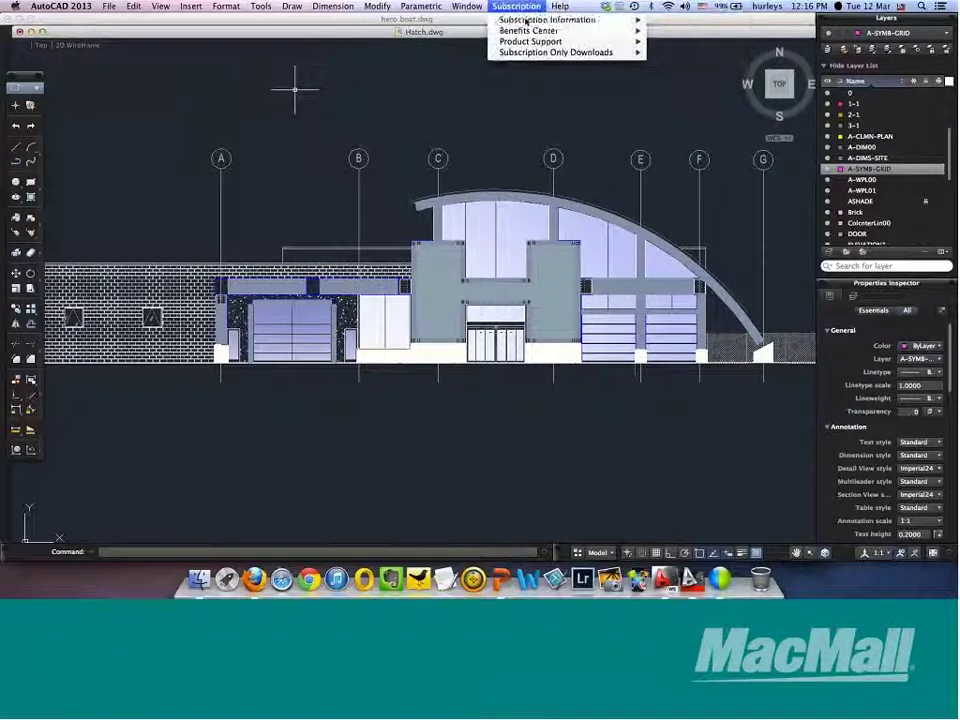
mouse_move(627, 40)
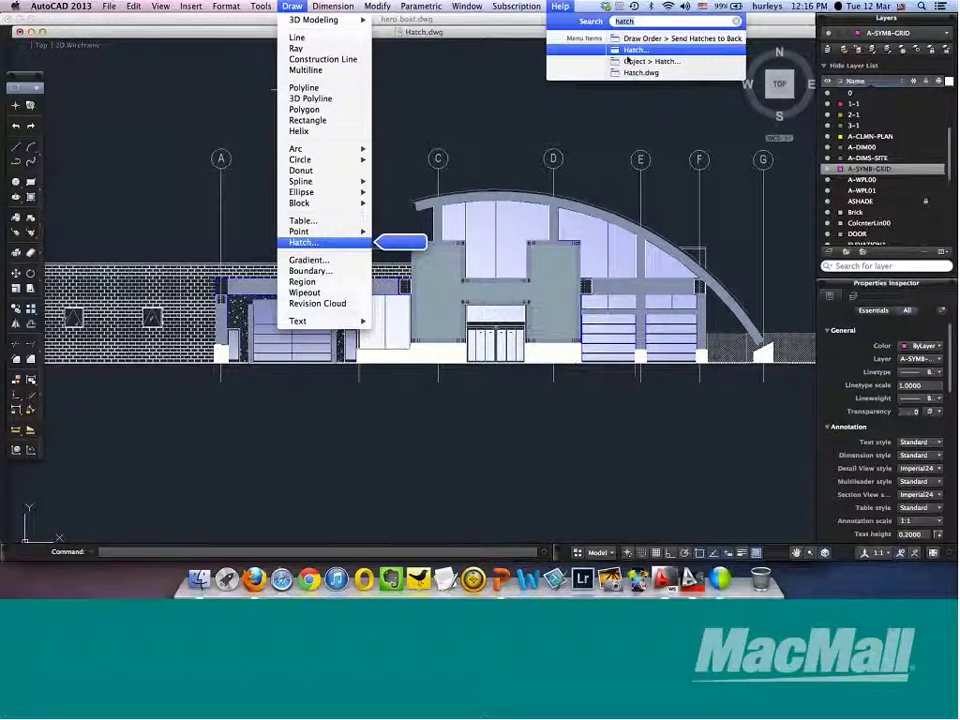
key("Escape")
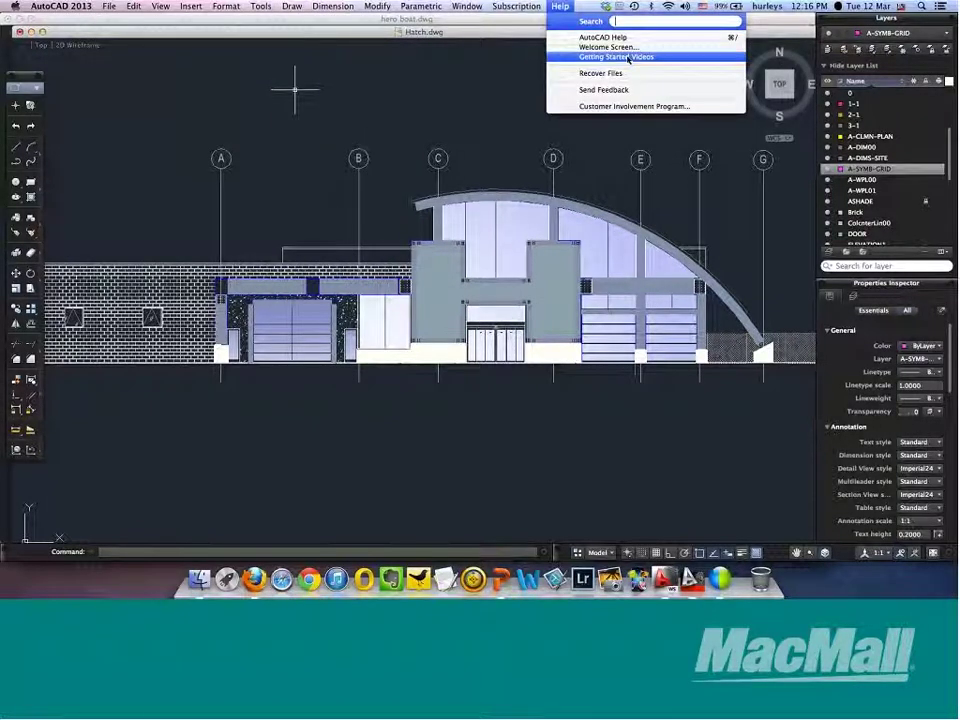
key("Escape")
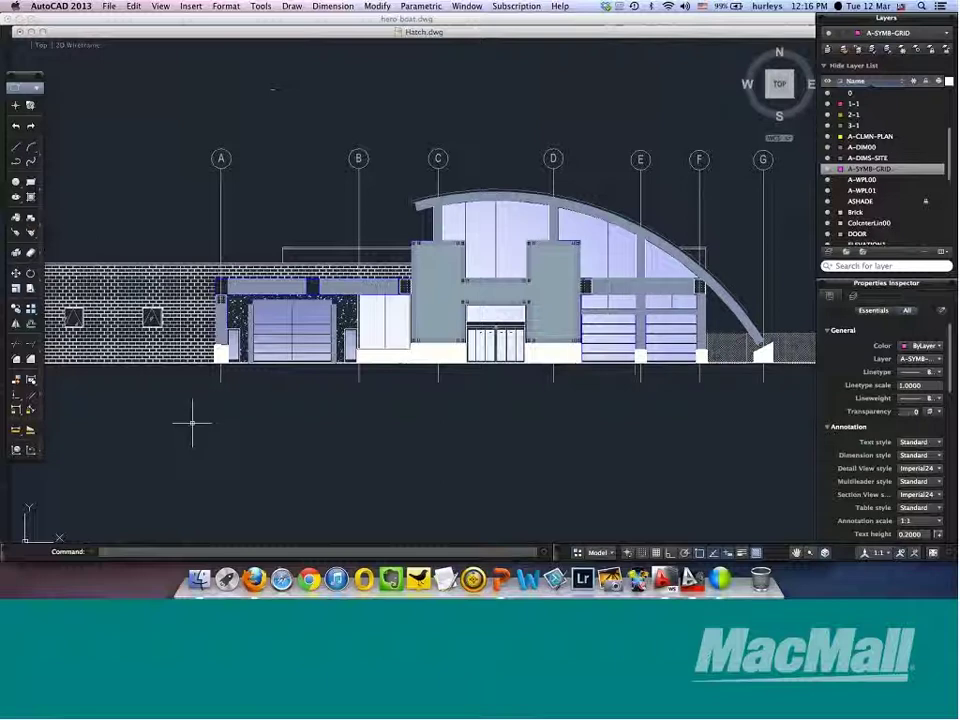
- Run HATCHTOBACK from the command suggestions to send all hatches in the elevation behind the other objects
left_click(133, 165)
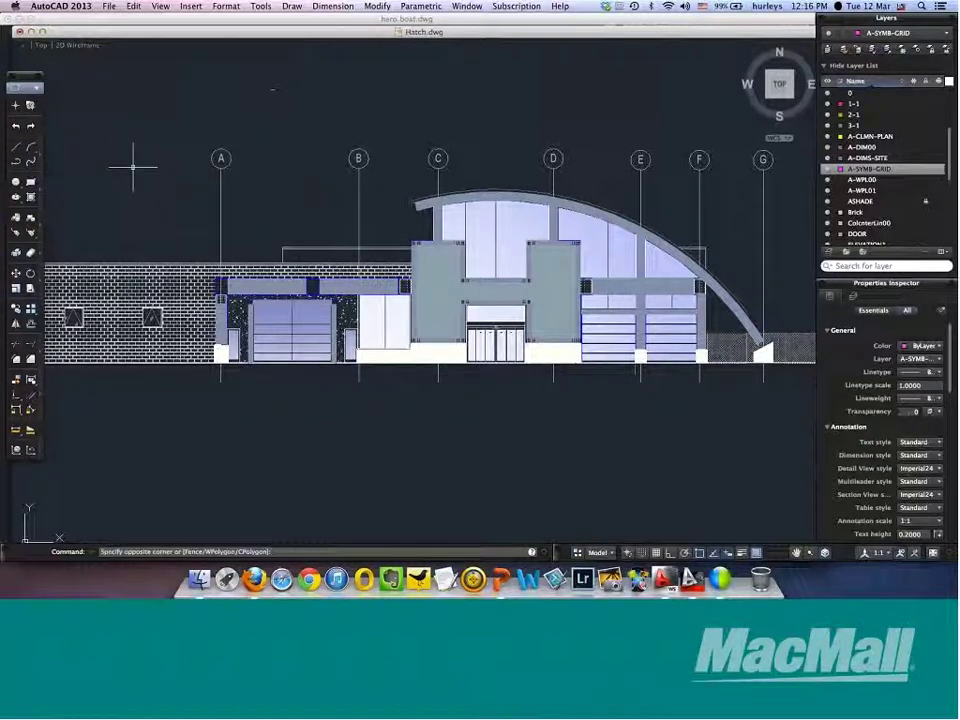
type("ha")
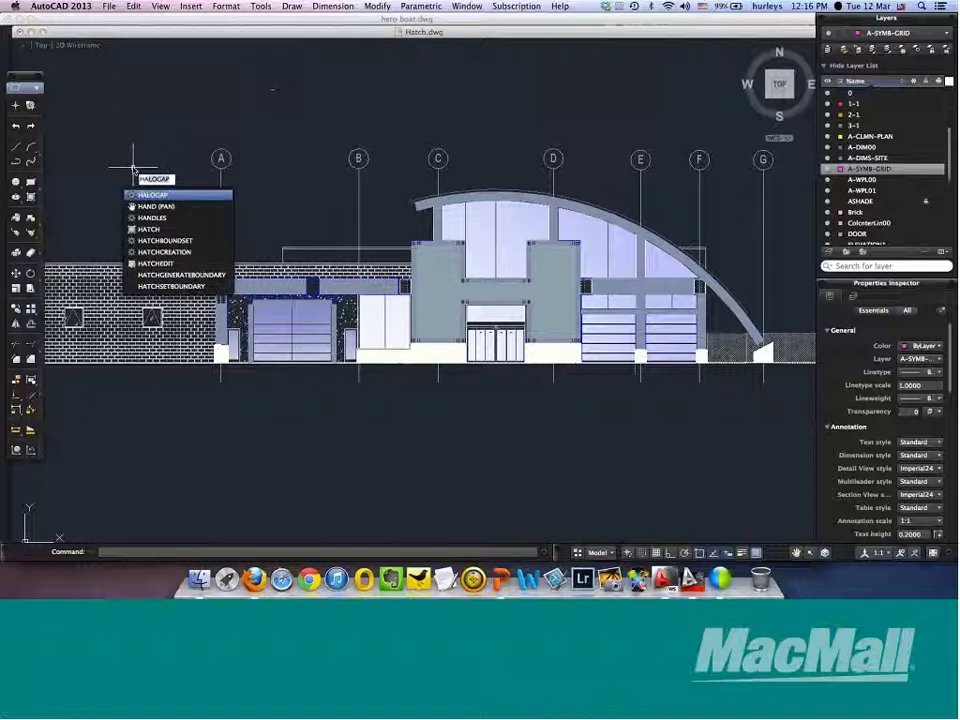
type("tch")
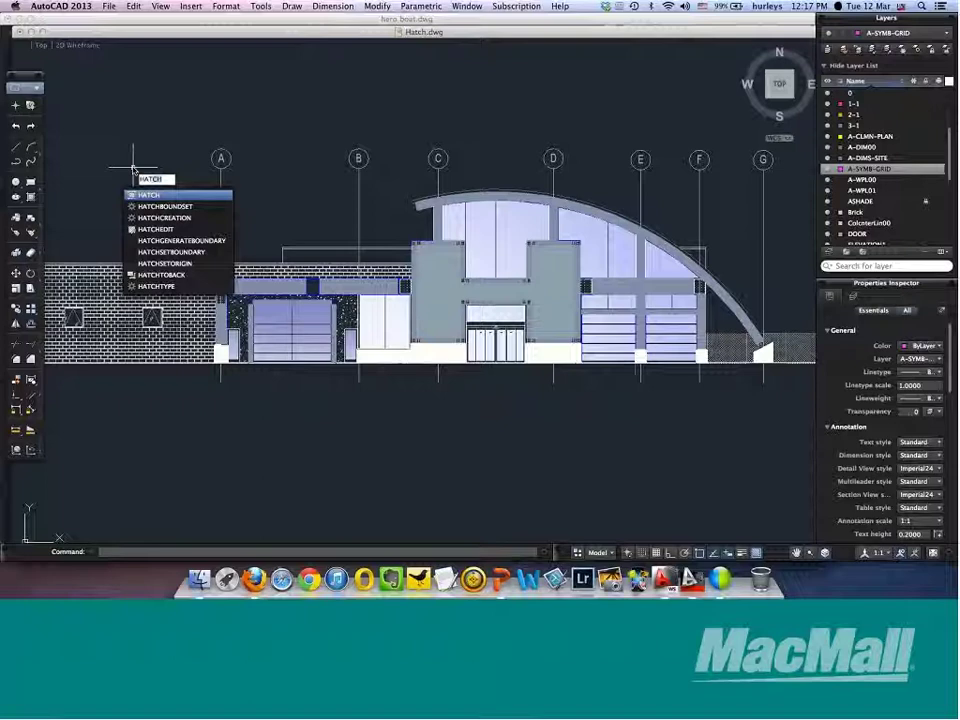
key("Down")
key("Down")
key("Down")
key("Down")
key("Down")
key("Down")
key("Down")
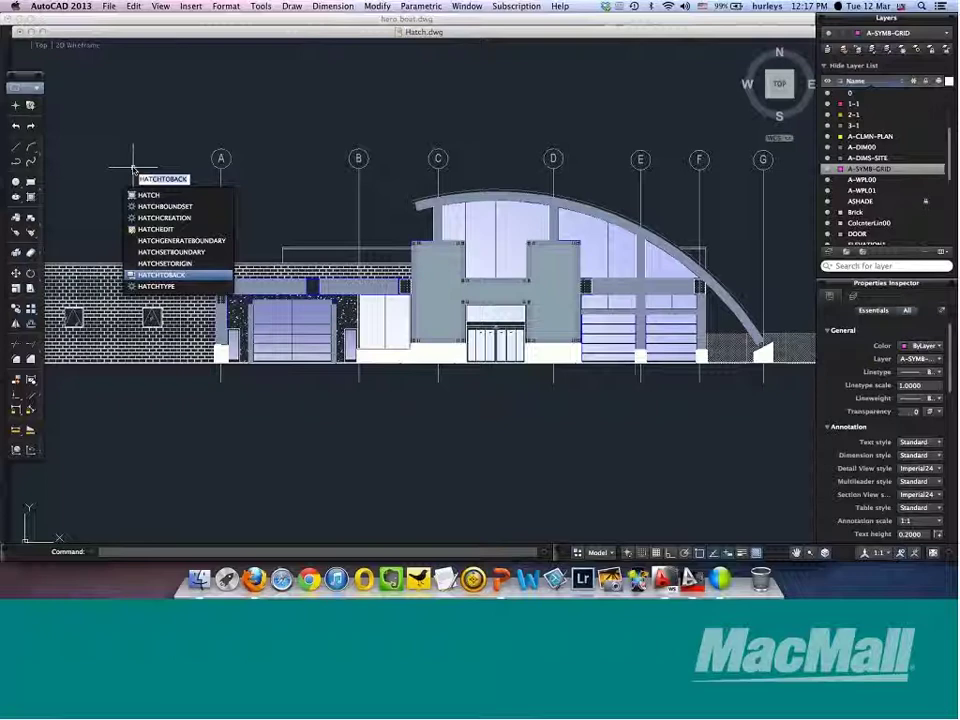
key("Return")
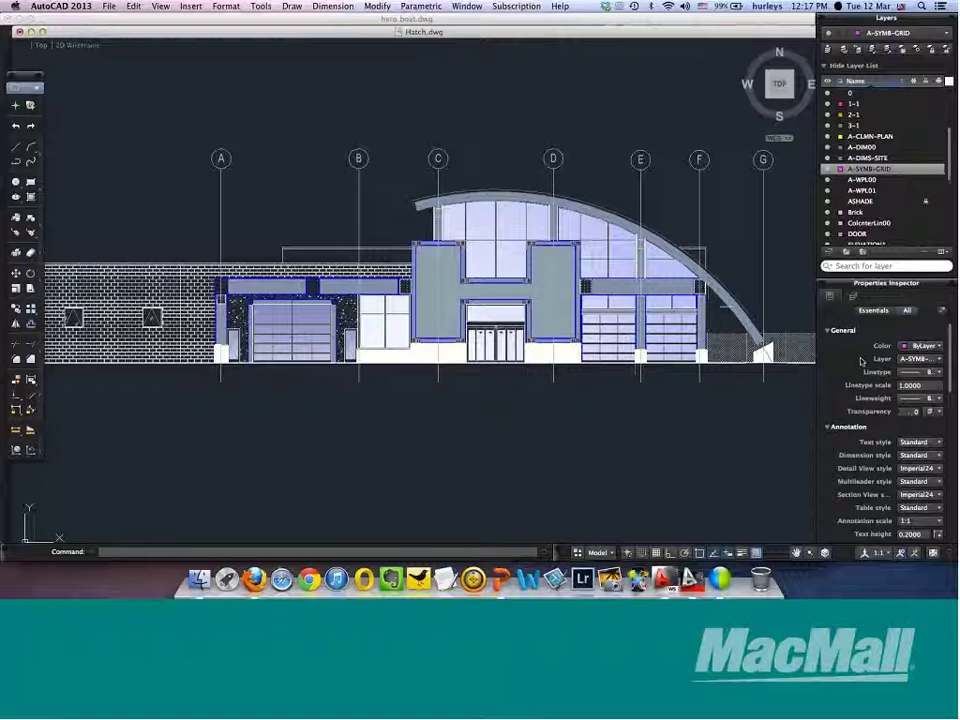
- Switch to the exchanger.dwg drawing and display the Annotation tool set
left_click(467, 7)
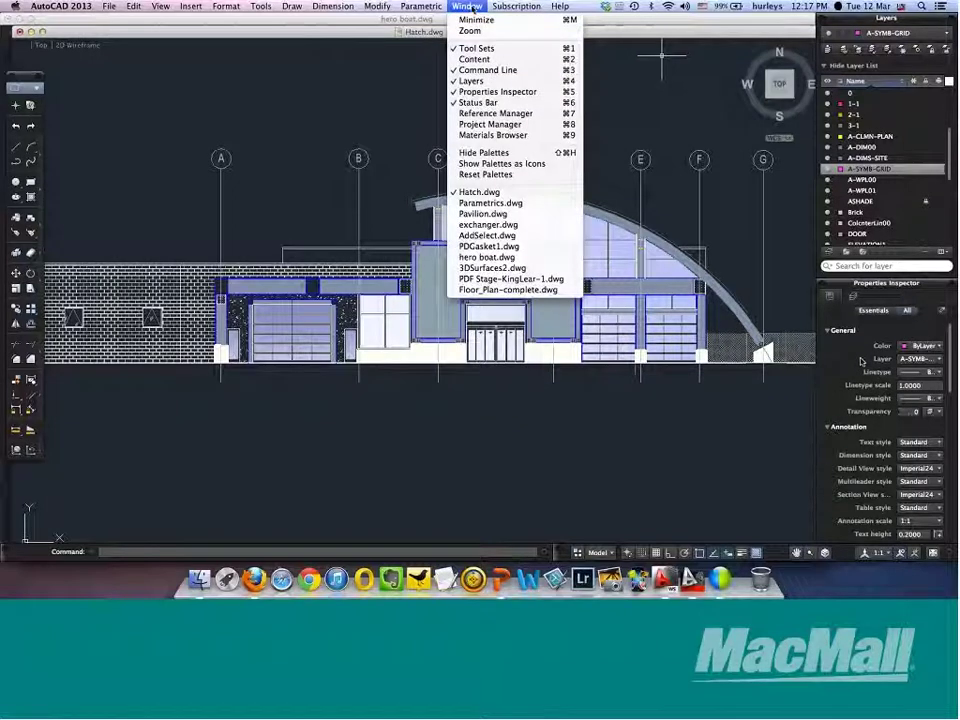
left_click(496, 225)
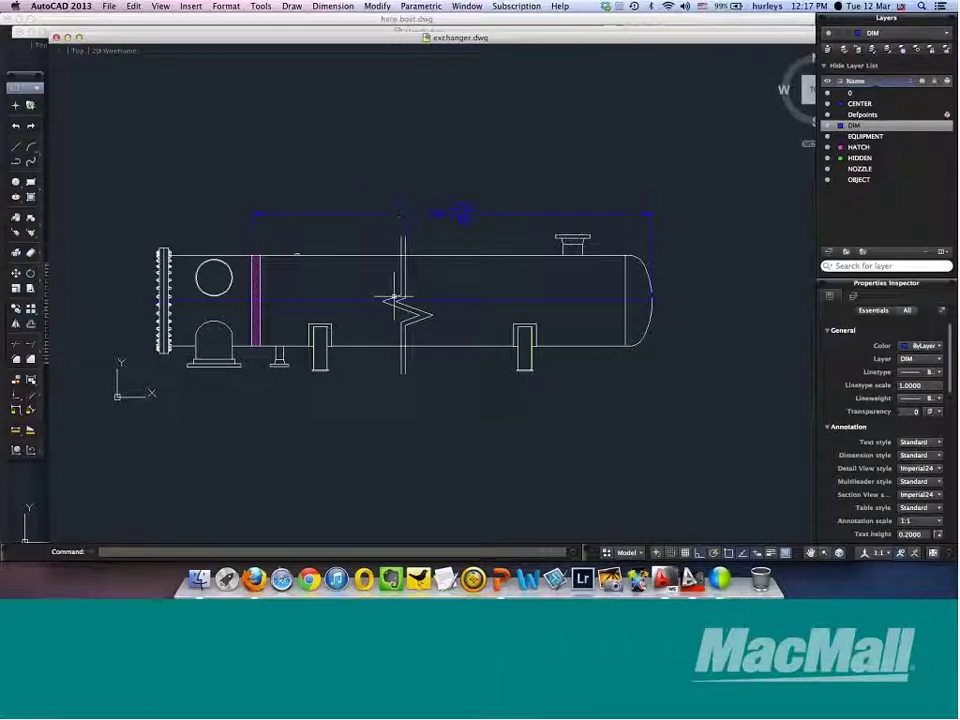
type("DIM")
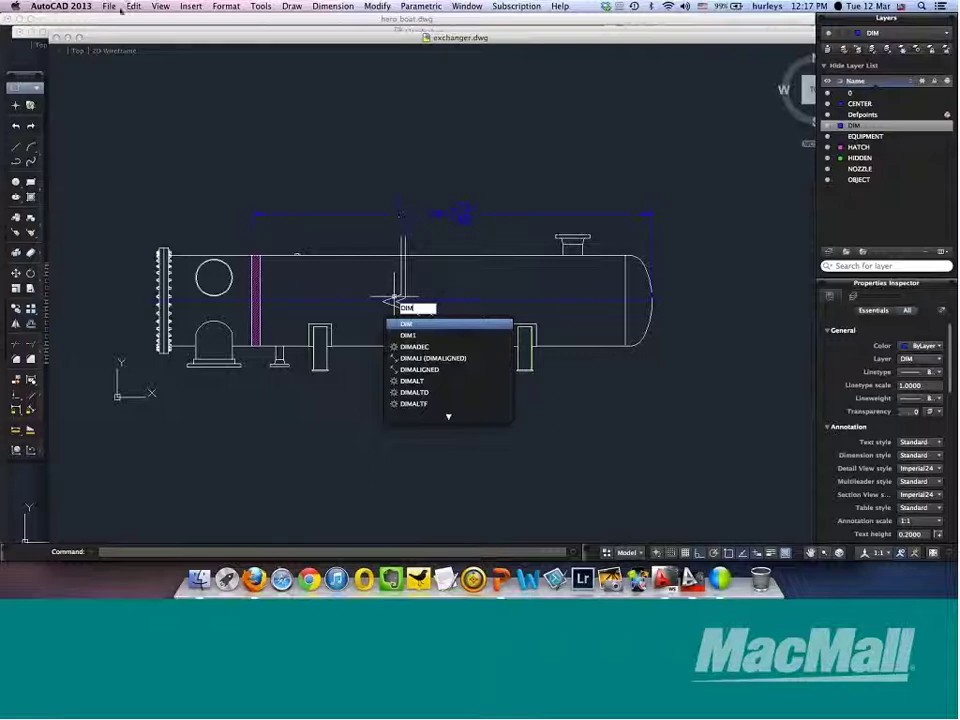
left_click(25, 87)
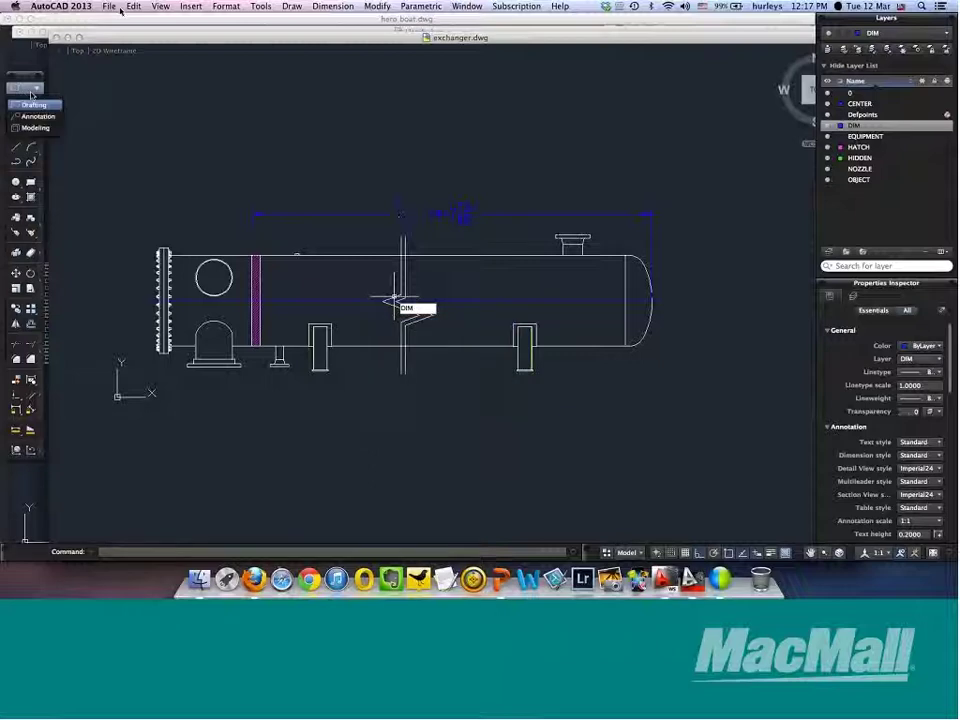
left_click(33, 117)
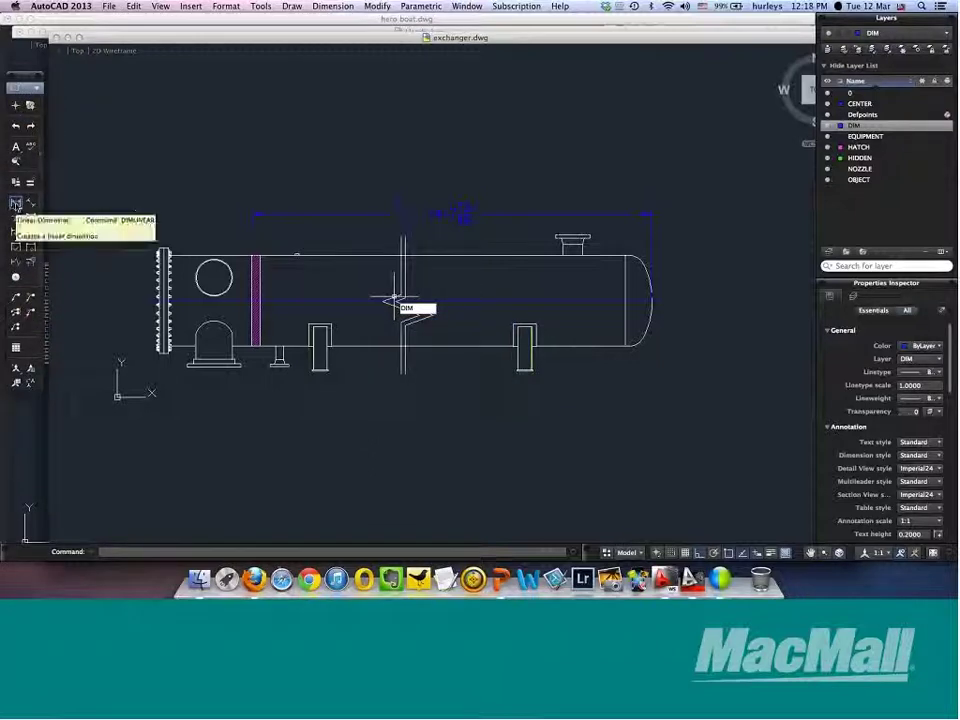
- Add a linear dimension from the bolted end flange to the hatched plate, aligned with the existing shell length dimension
left_click(16, 205)
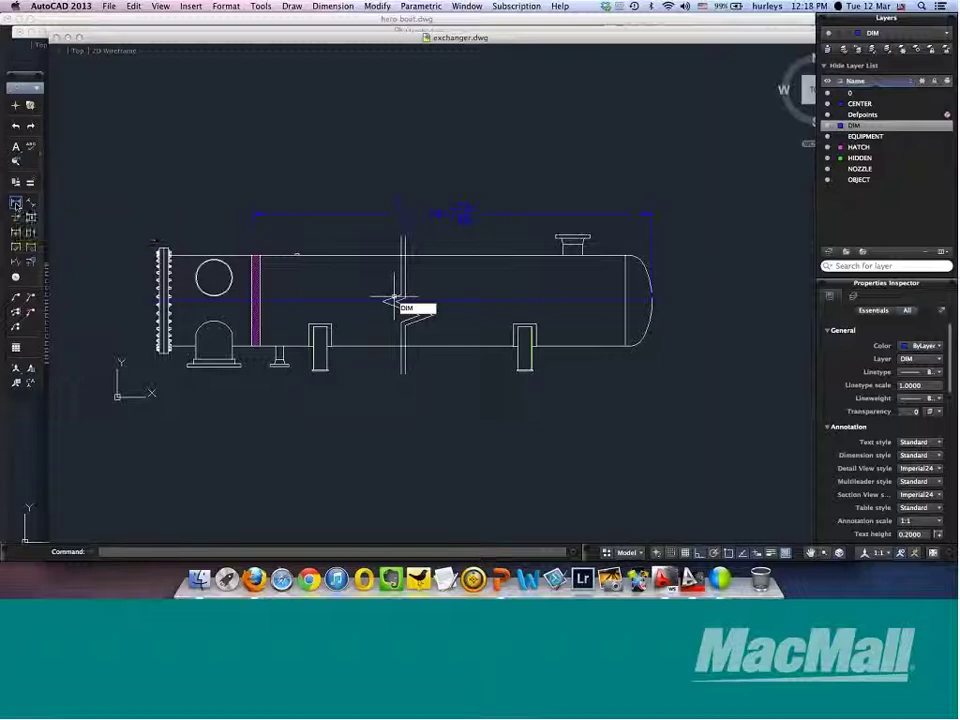
key("Return")
left_click(172, 256)
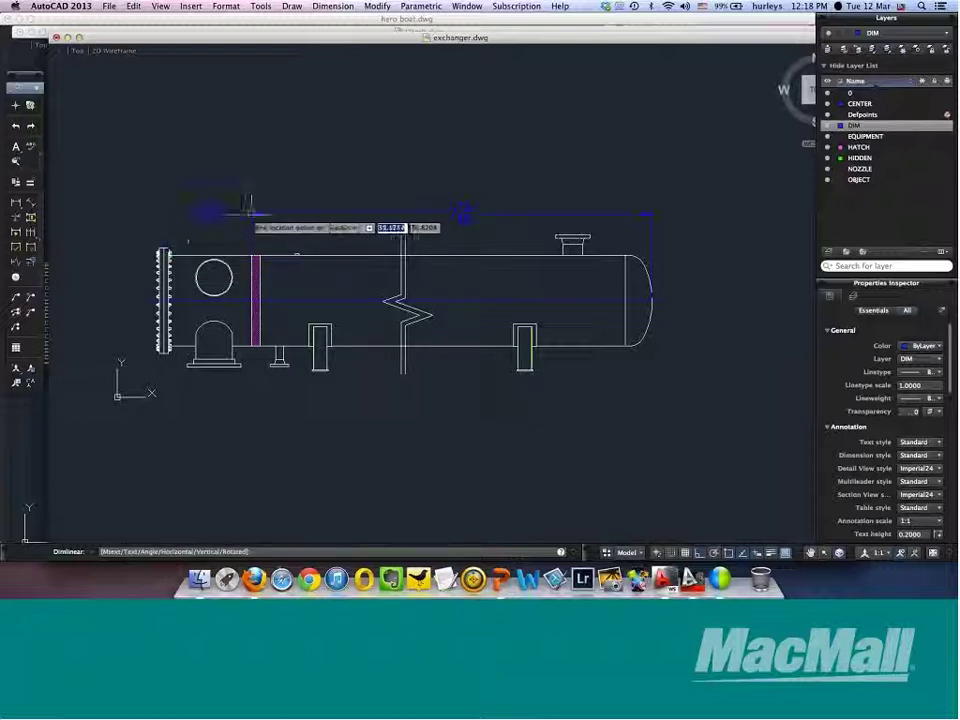
scroll(262, 214, "up", 3)
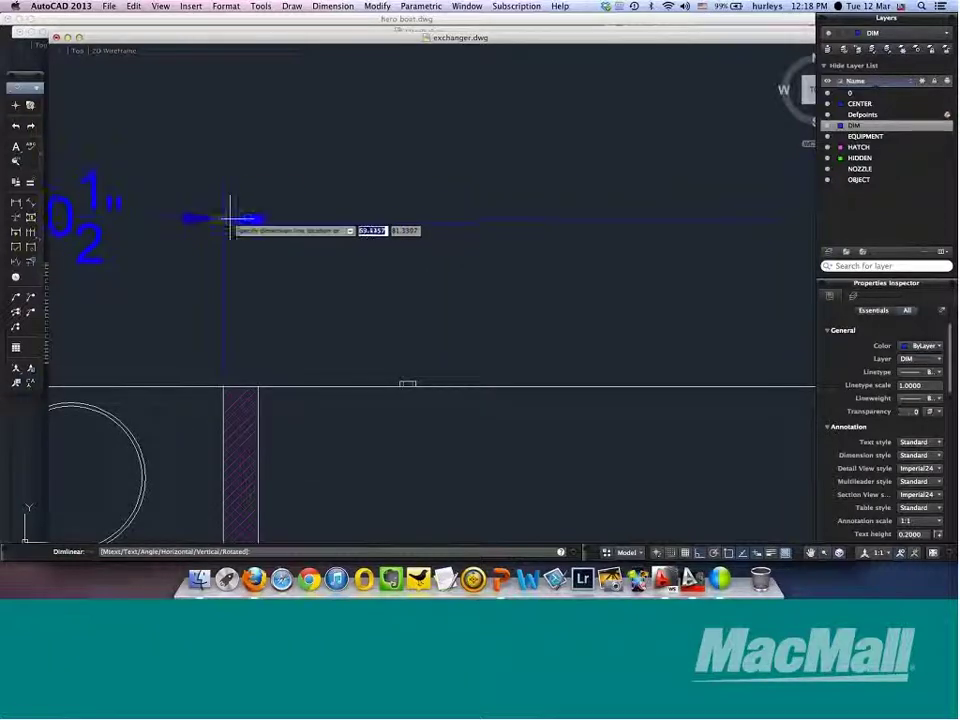
left_click(222, 218)
scroll(375, 282, "down", 5)
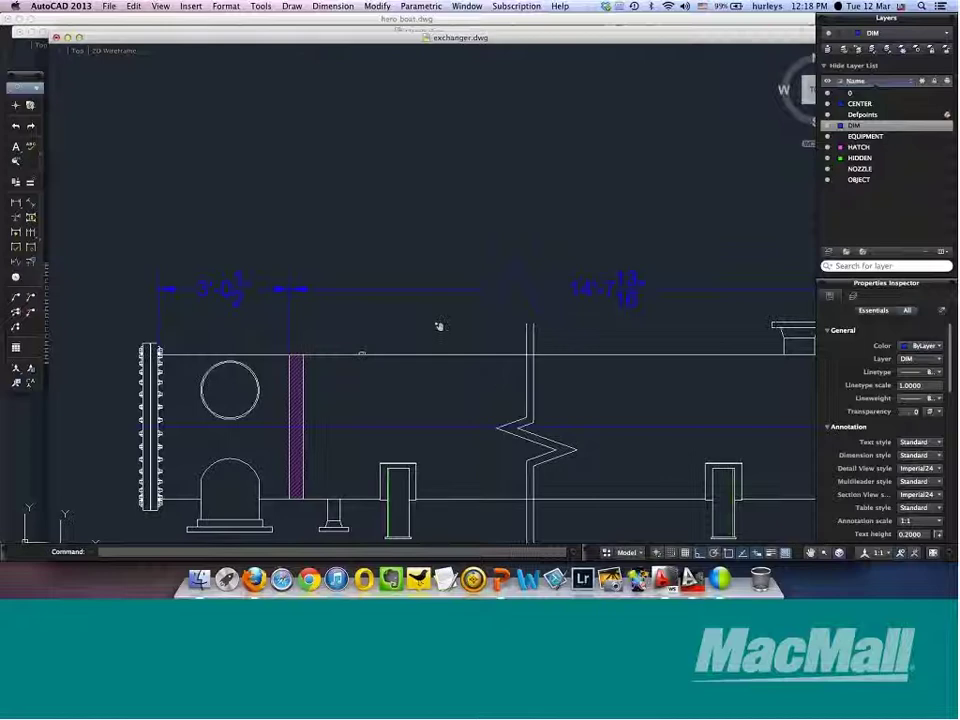
scroll(439, 330, "down", 3)
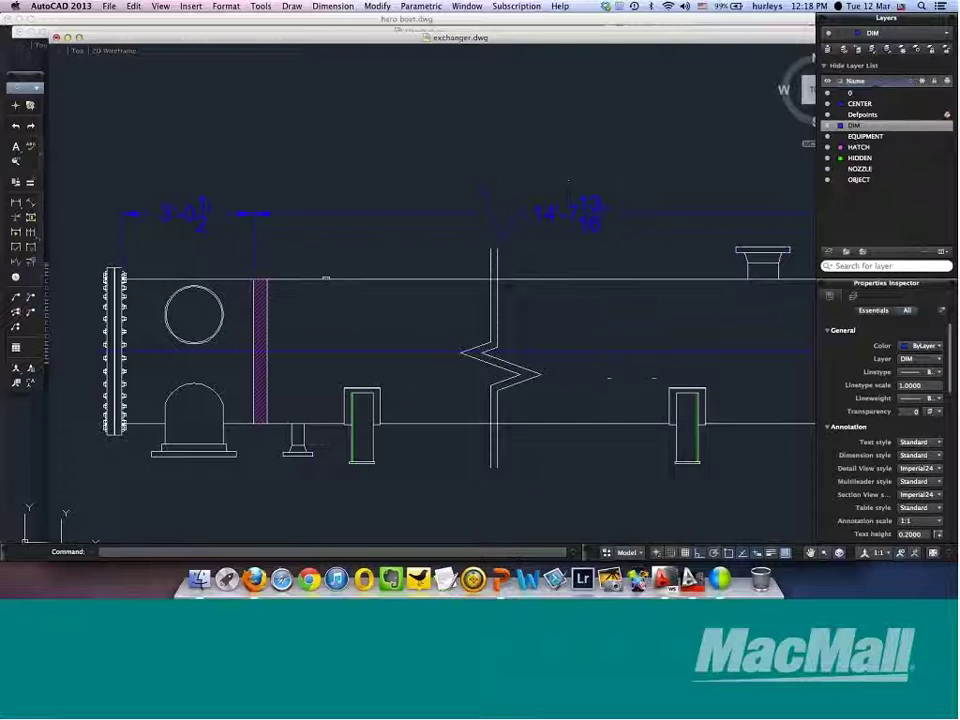
- Switch to Pavilion.dwg and examine the shaded 3D pavilion model from another angle and at close range
left_click(468, 6)
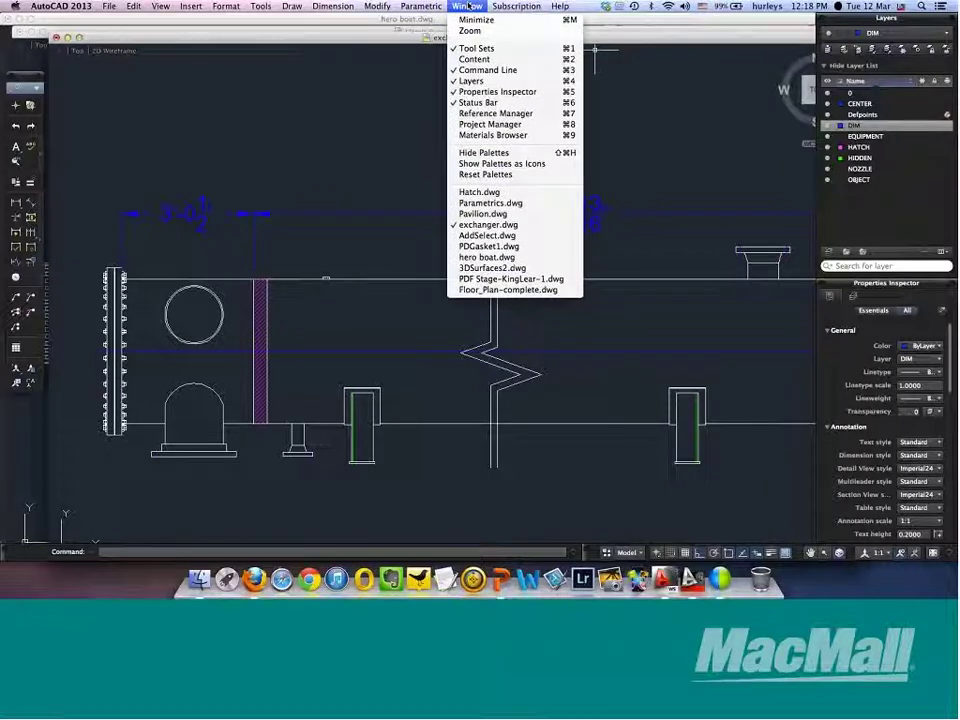
left_click(483, 213)
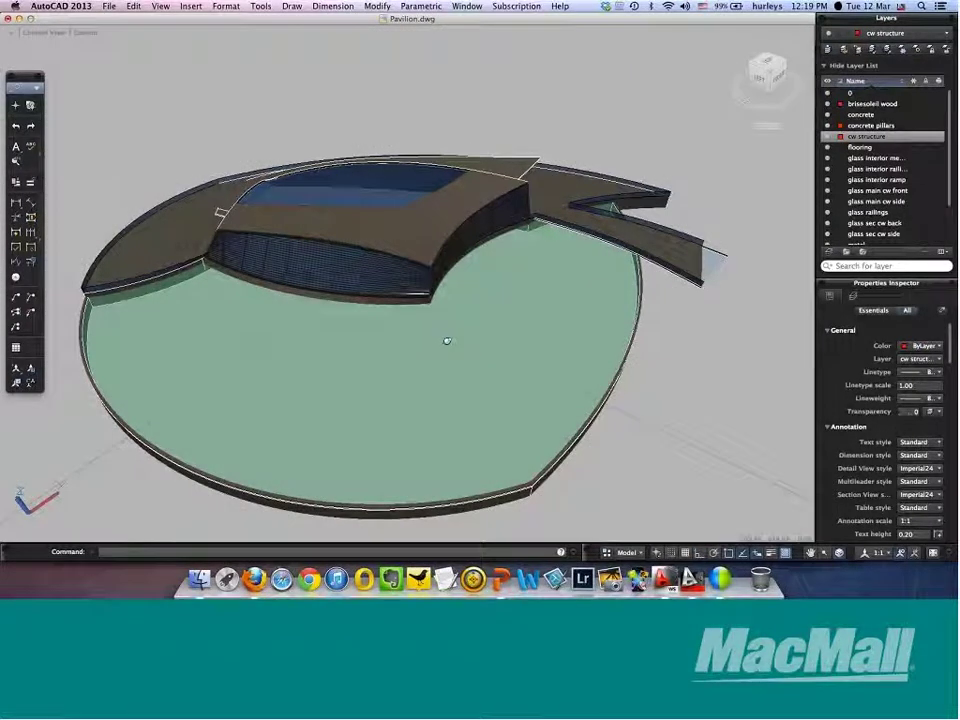
middle_click_drag(429, 349, 655, 248, "shift")
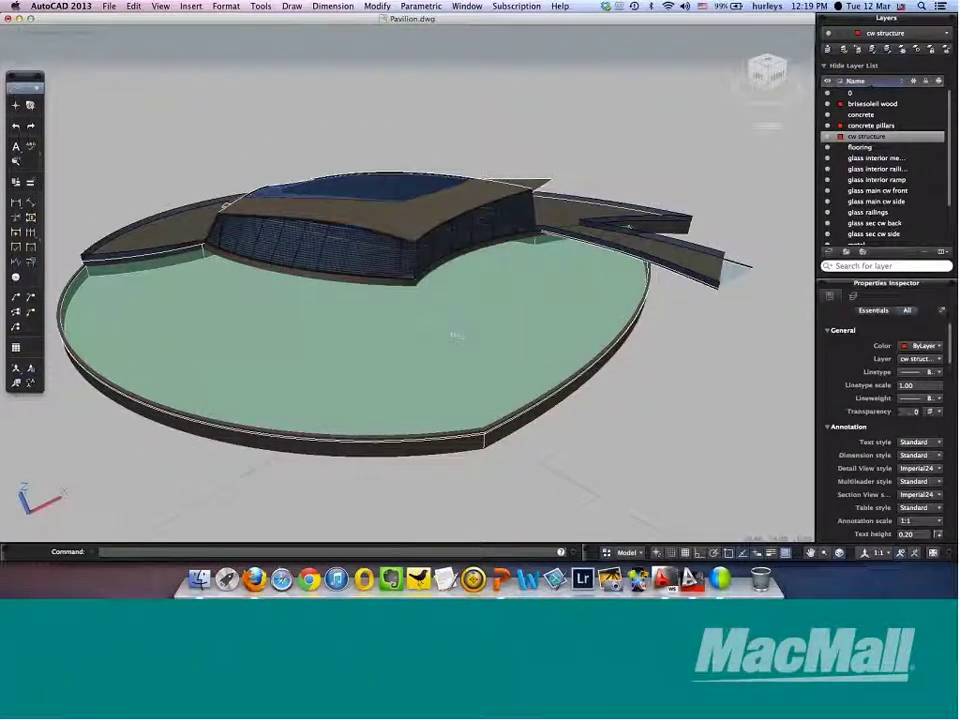
scroll(470, 260, "up", 5)
scroll(408, 280, "up", 5)
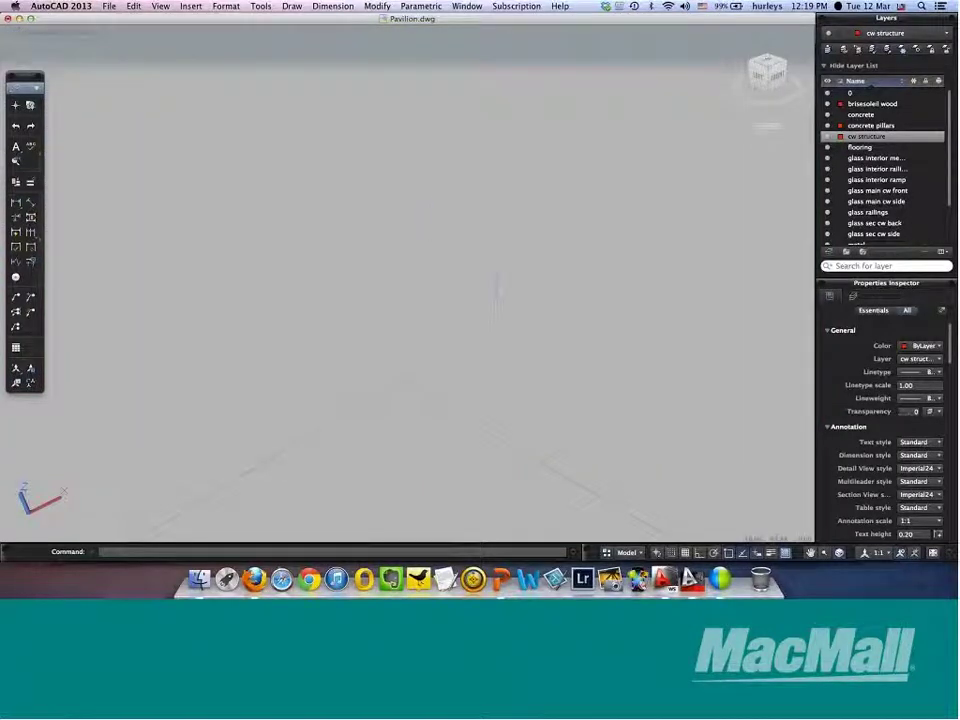
scroll(410, 280, "down", 5)
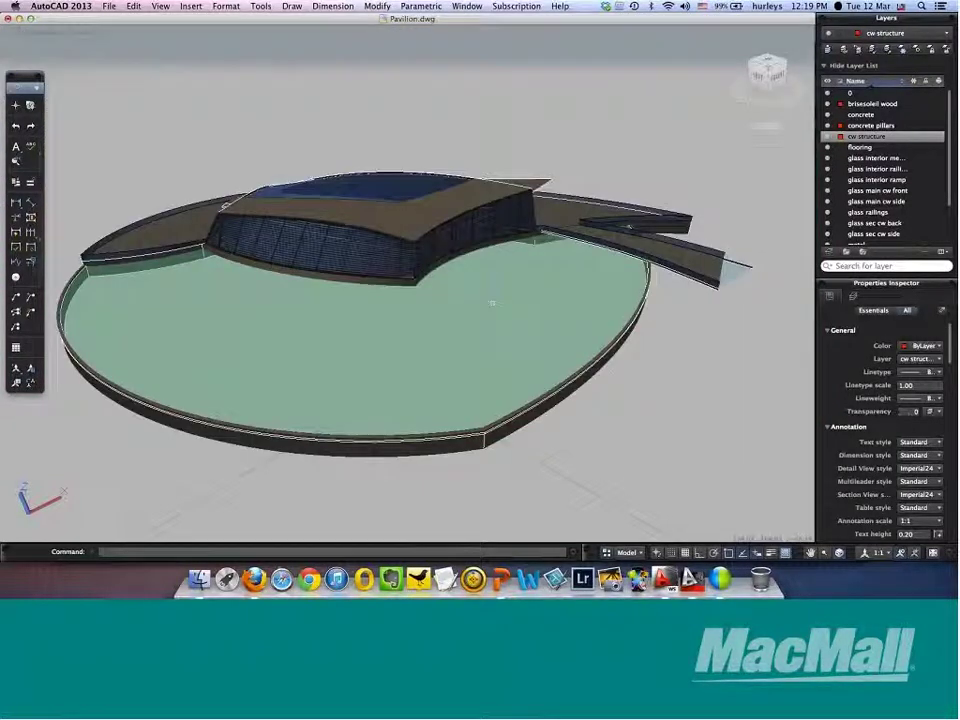
scroll(410, 280, "up", 5)
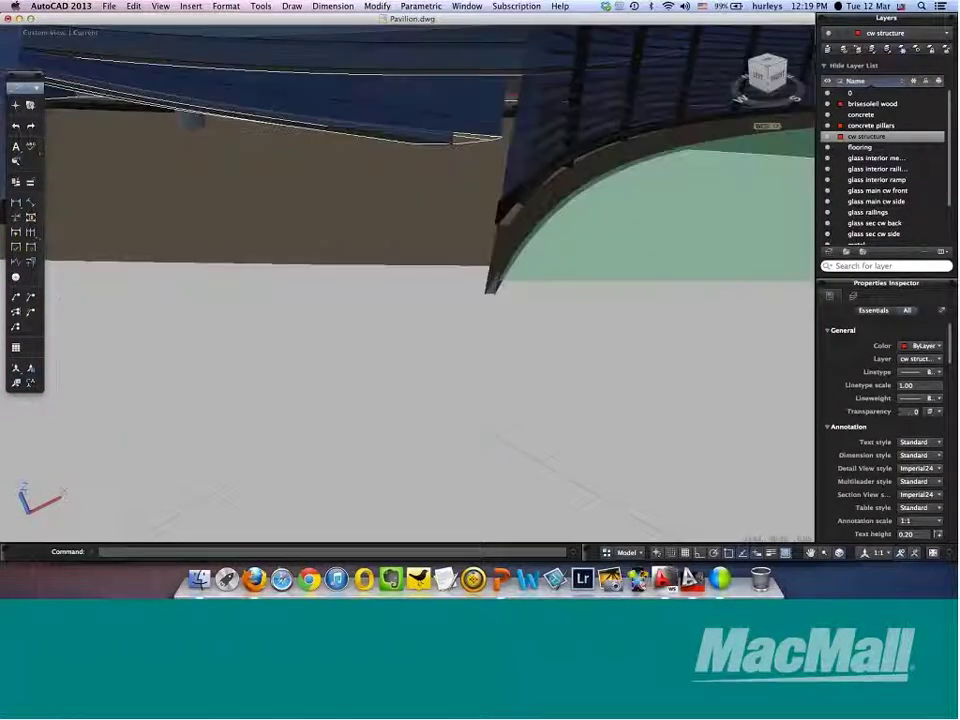
scroll(410, 280, "down", 3)
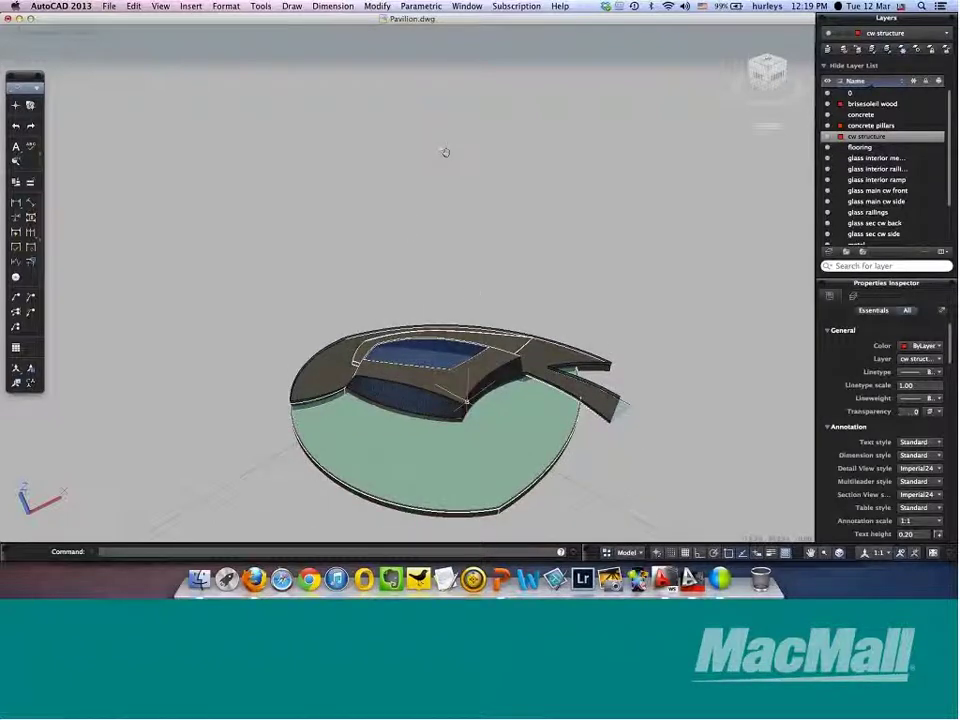
scroll(471, 294, "up", 3)
scroll(446, 150, "up", 5)
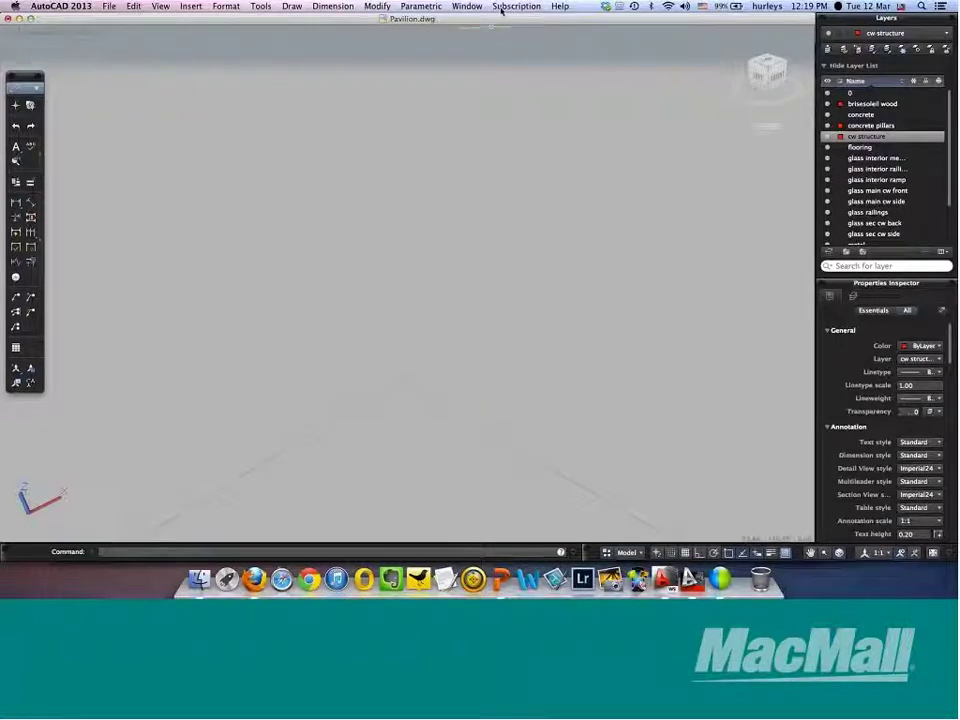
- Switch to AddSelect.dwg and view the 10TH block in the Insert Block dialog without inserting it
left_click(467, 6)
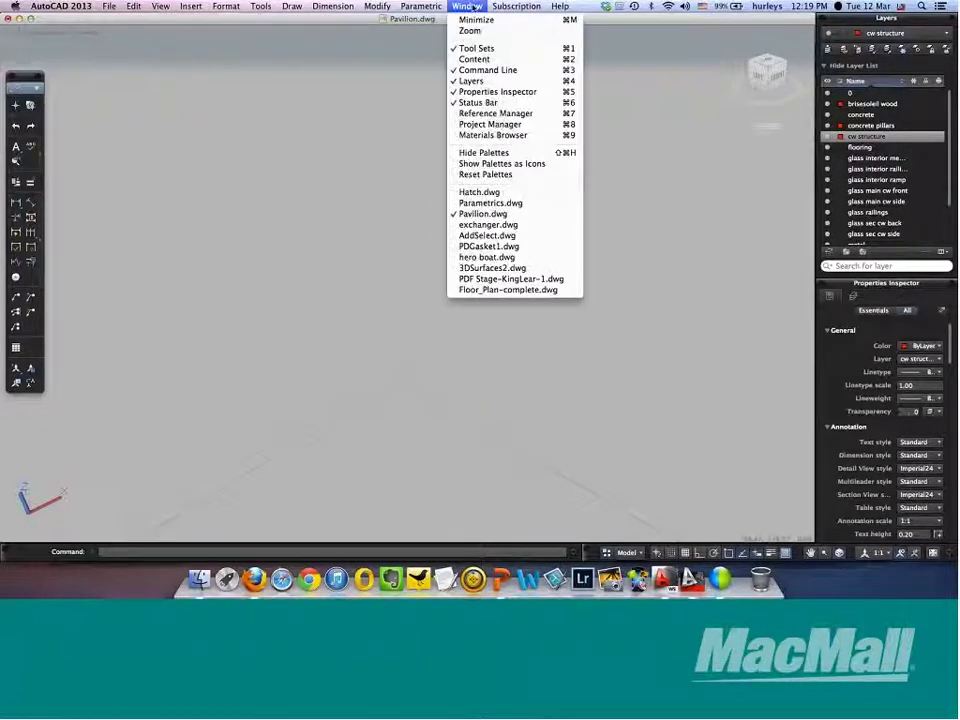
left_click(475, 237)
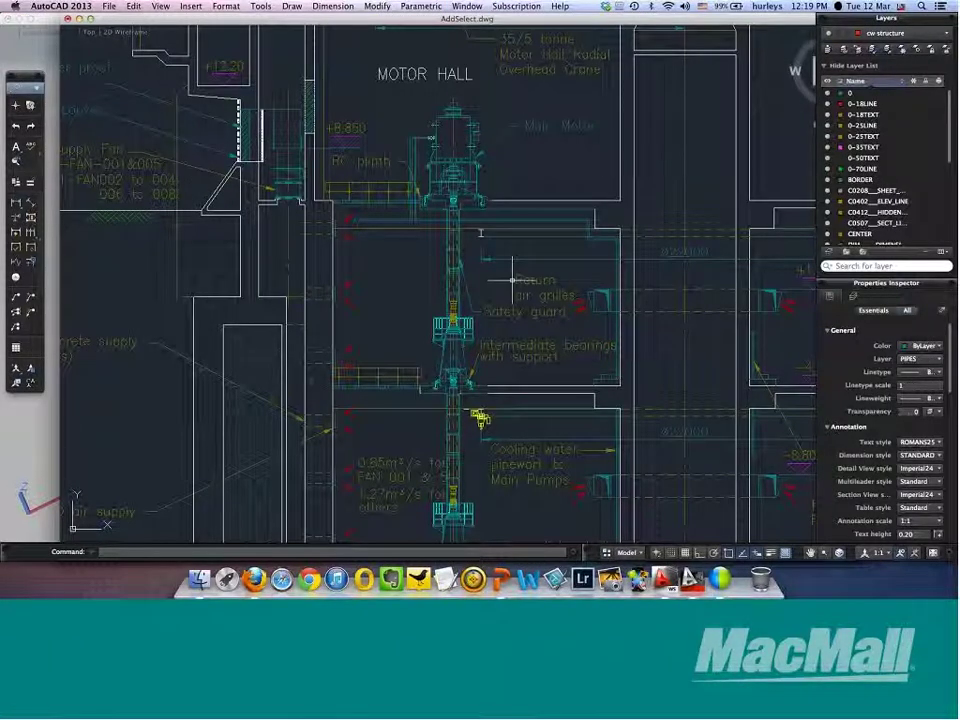
scroll(512, 280, "down", 10)
scroll(472, 365, "up", 10)
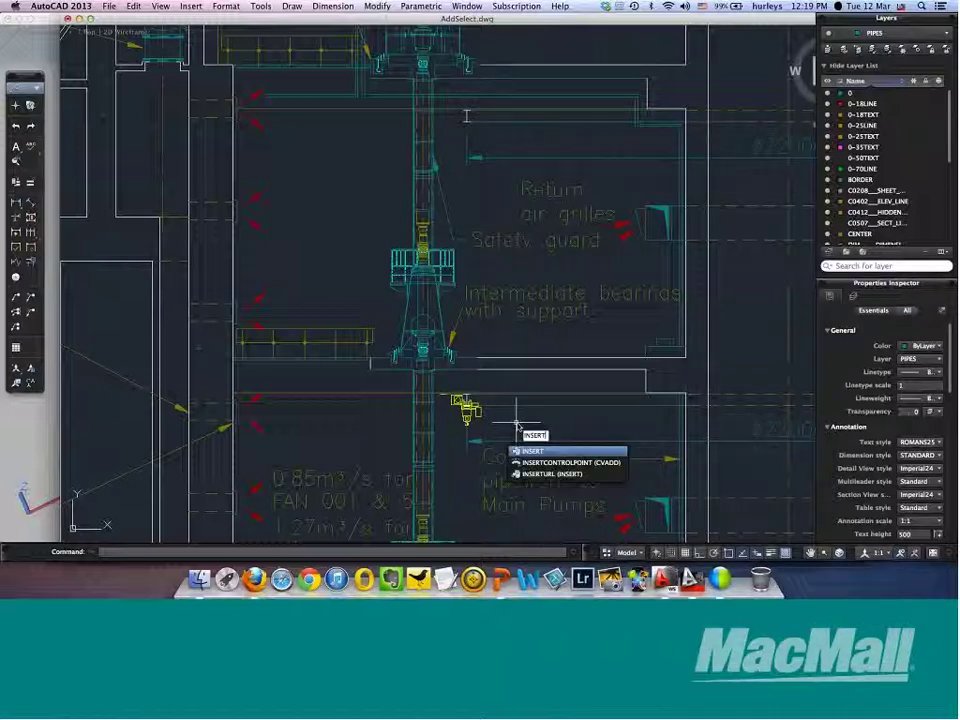
key("Return")
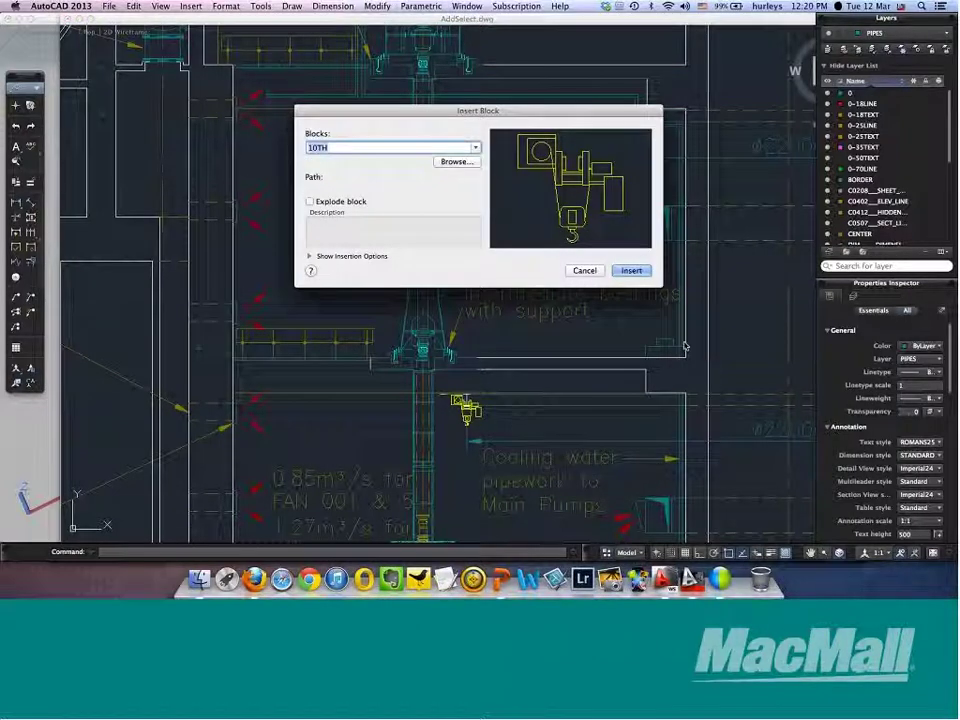
left_click(584, 270)
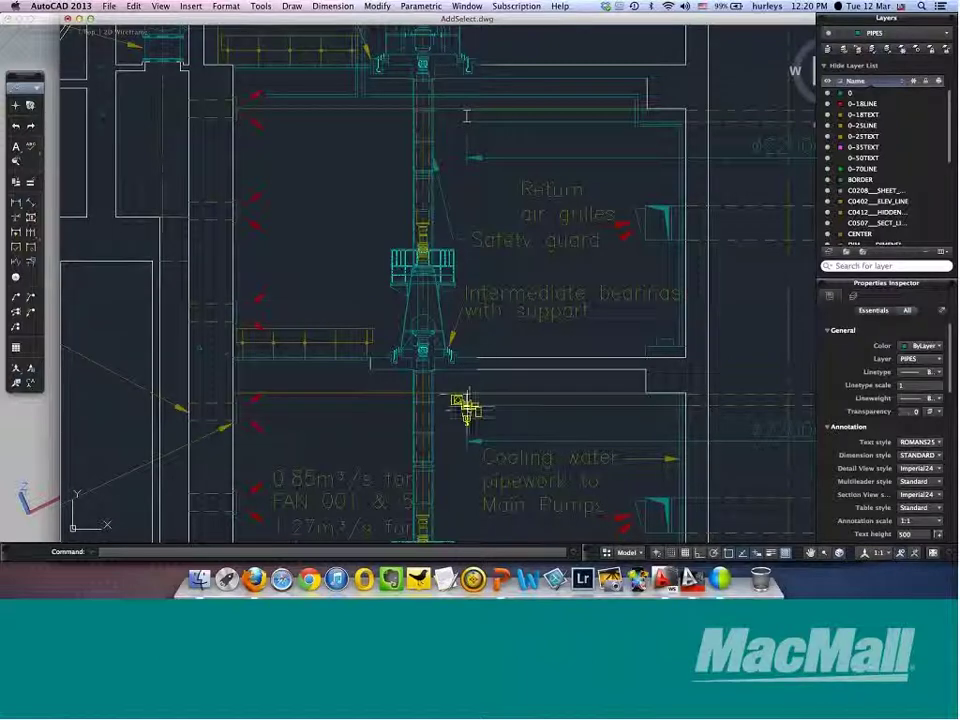
- Use Add Selected on the yellow hoist block to place another under the floor above, with default scale and 0.00 rotation
left_click(466, 402)
left_click(465, 403)
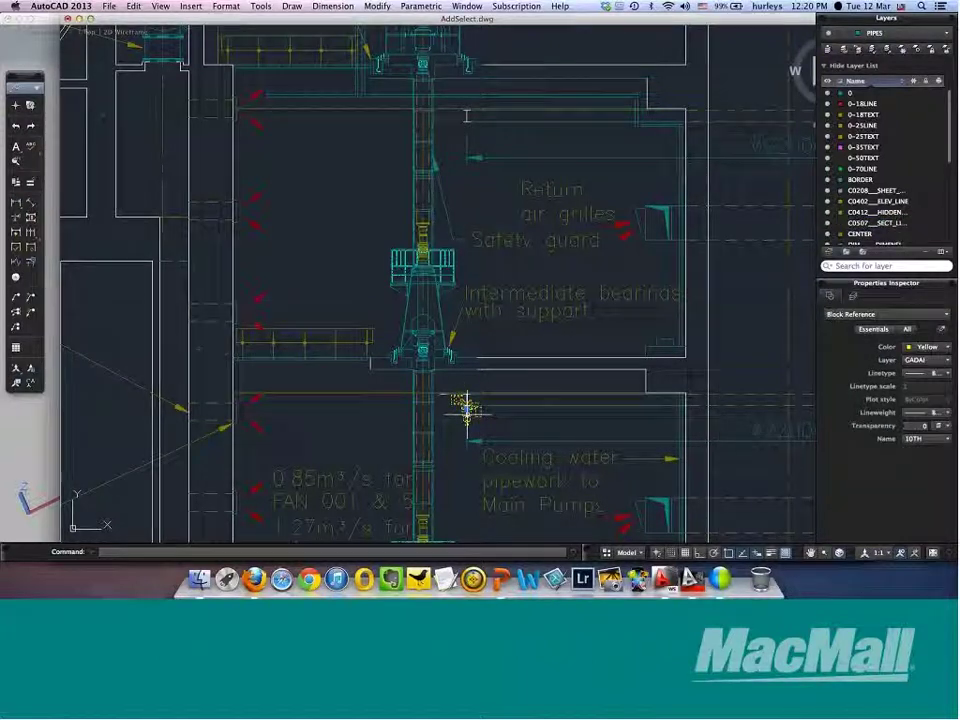
right_click(466, 412)
left_click(505, 492)
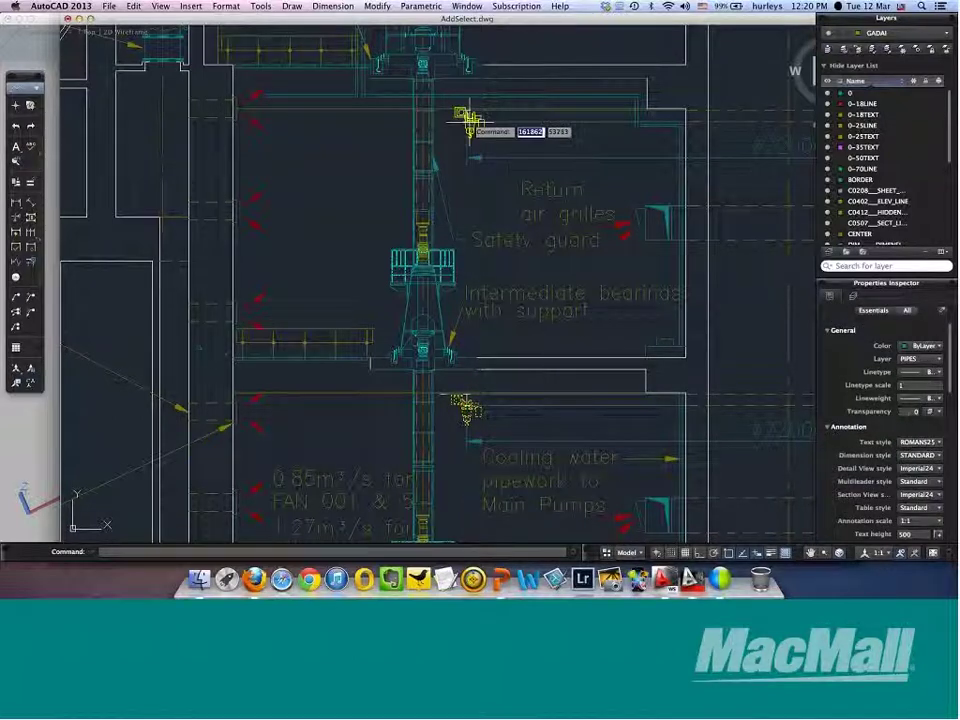
left_click(466, 112)
key("Return")
key("Return")
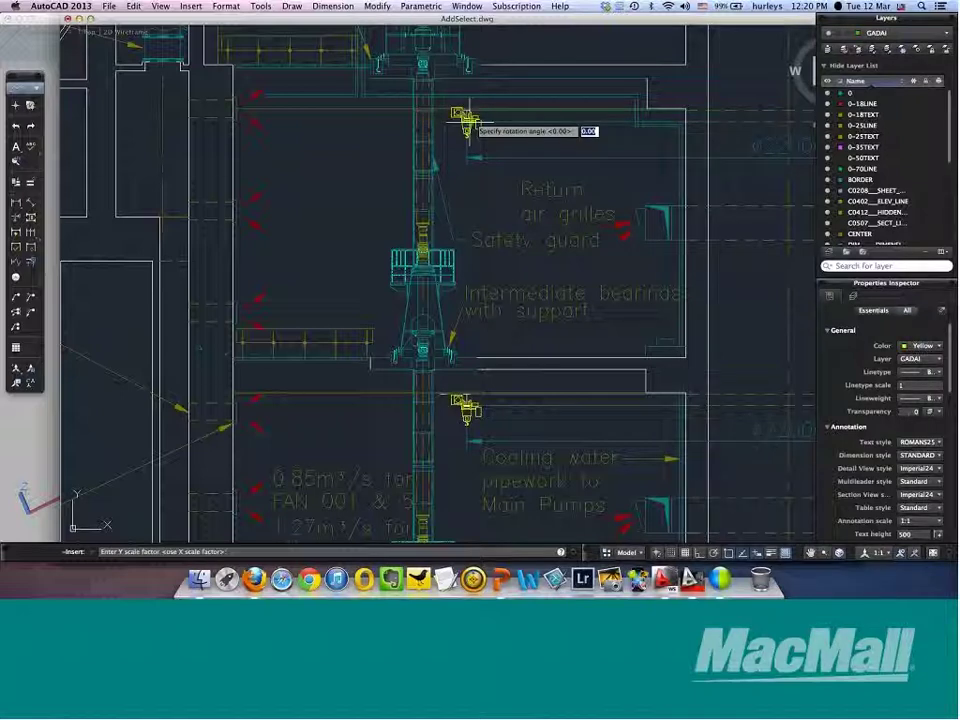
key("Return")
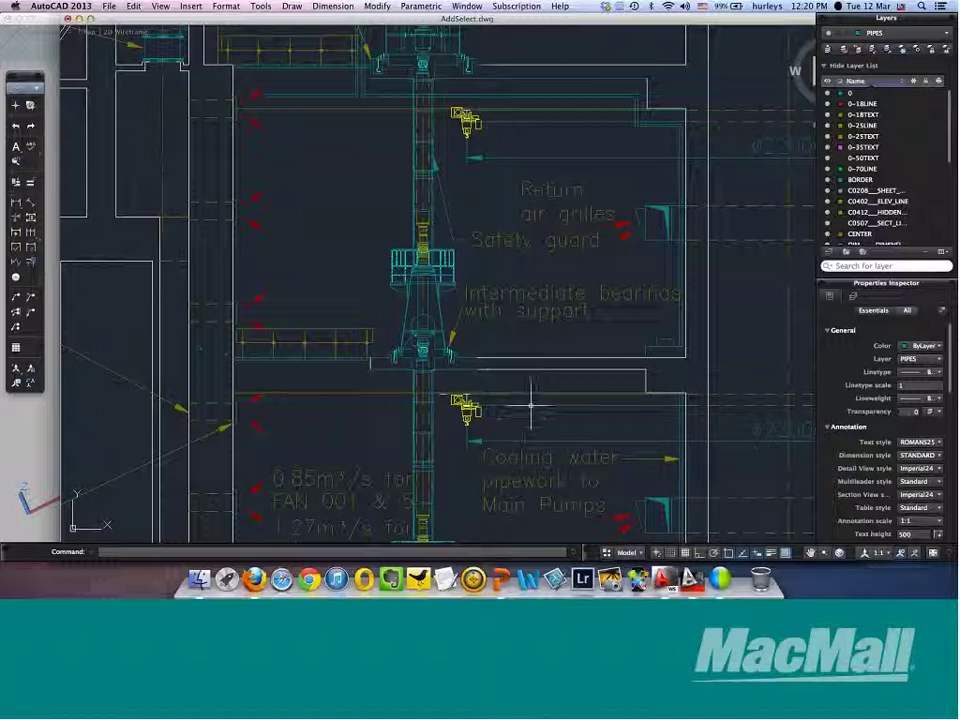
- Examine the object isolation options for the "air grilles" text
left_click(568, 214)
right_click(572, 216)
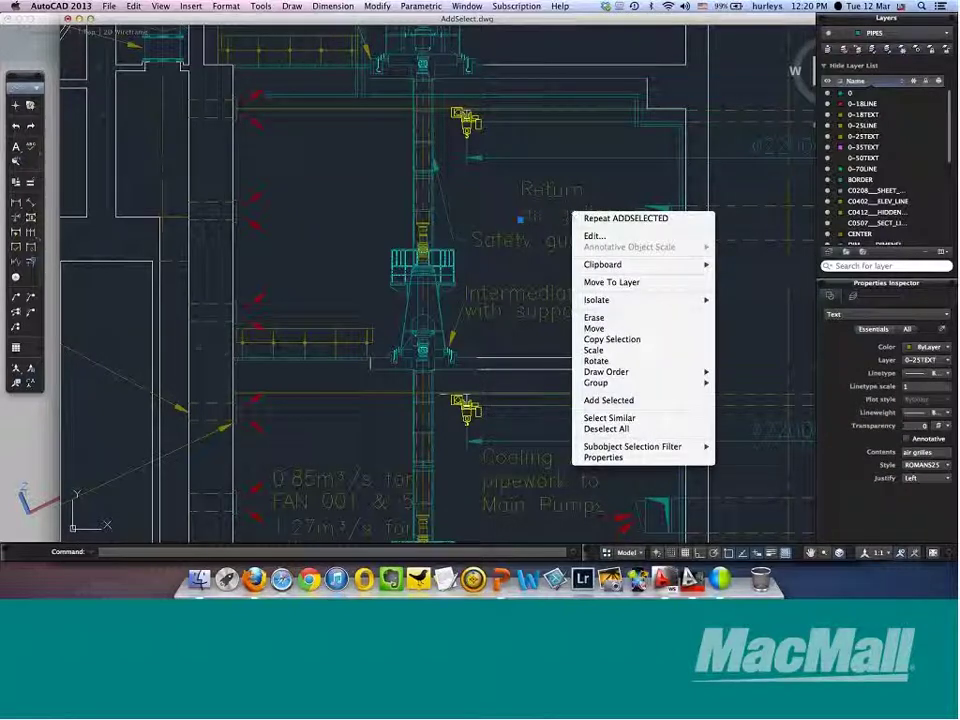
mouse_move(600, 300)
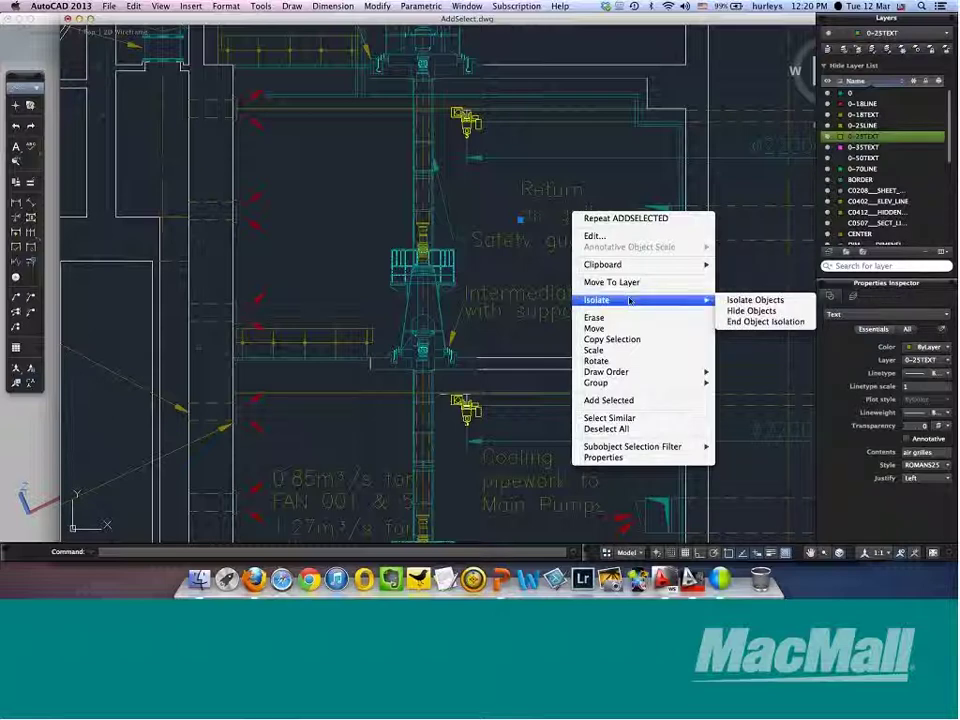
left_click(750, 300)
key("Escape")
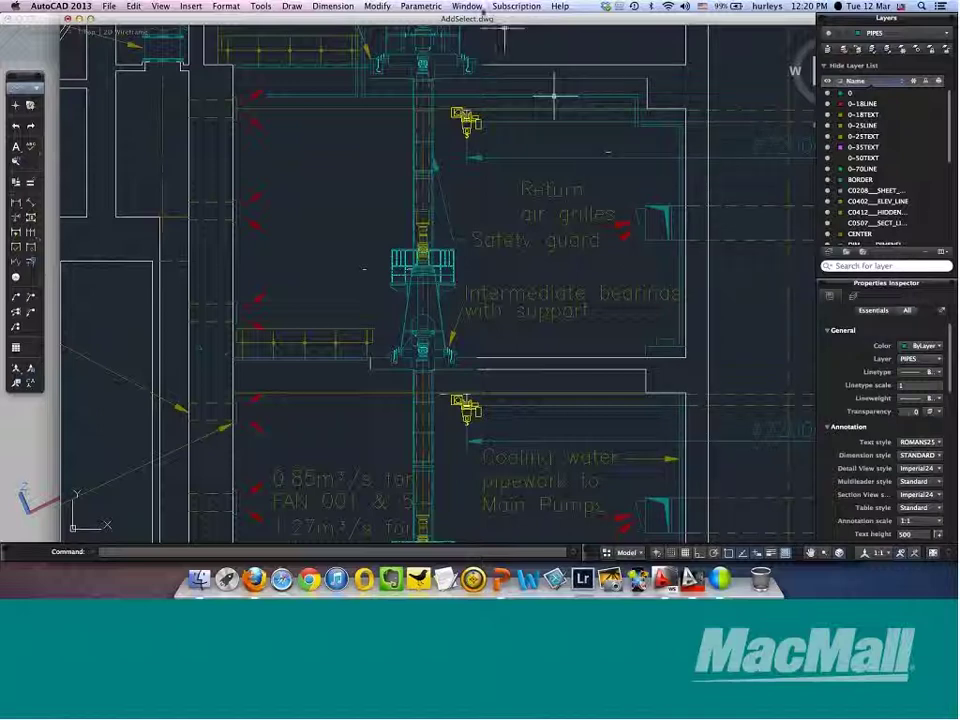
- Switch to PDGasket1.dwg and draw an irregular four-sided outline with the Line command above the large circle
left_click(467, 6)
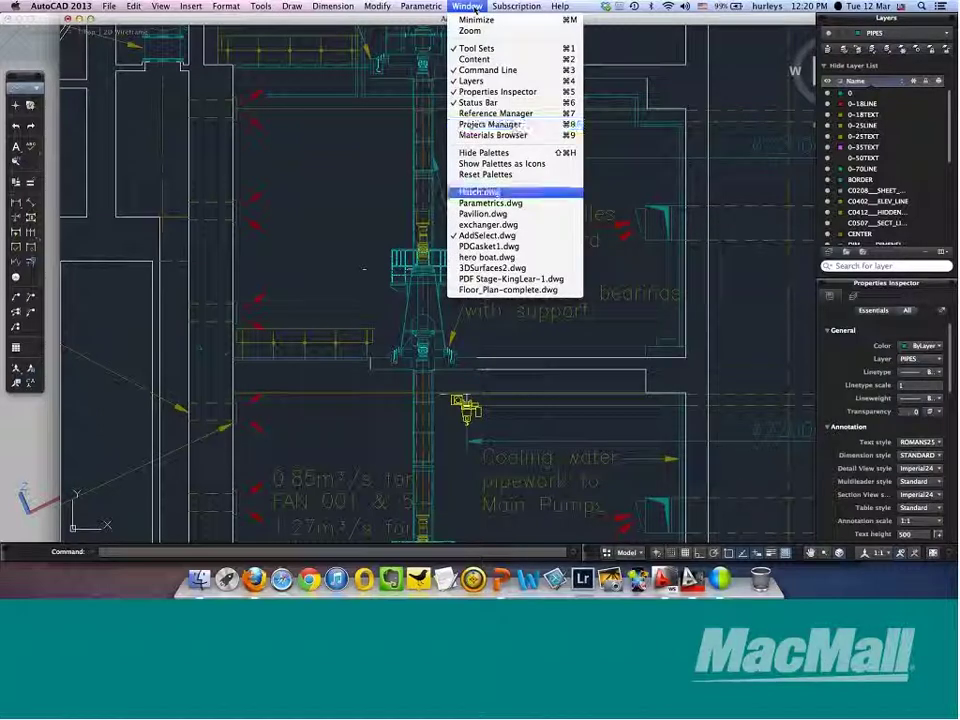
left_click(518, 246)
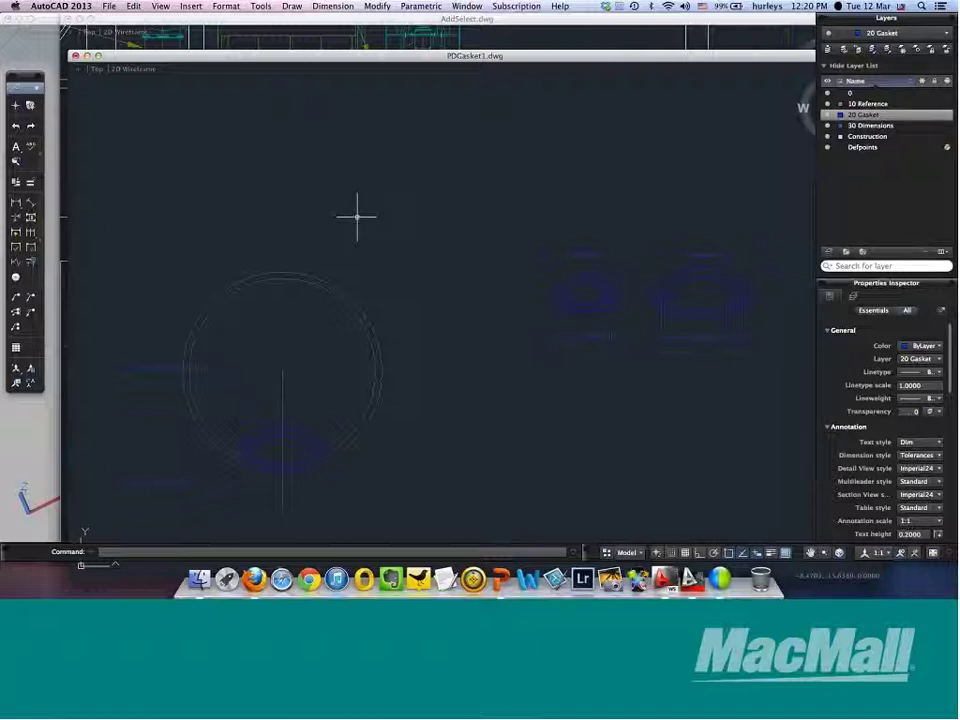
key("l")
key("Return")
left_click(378, 123)
left_click(478, 122)
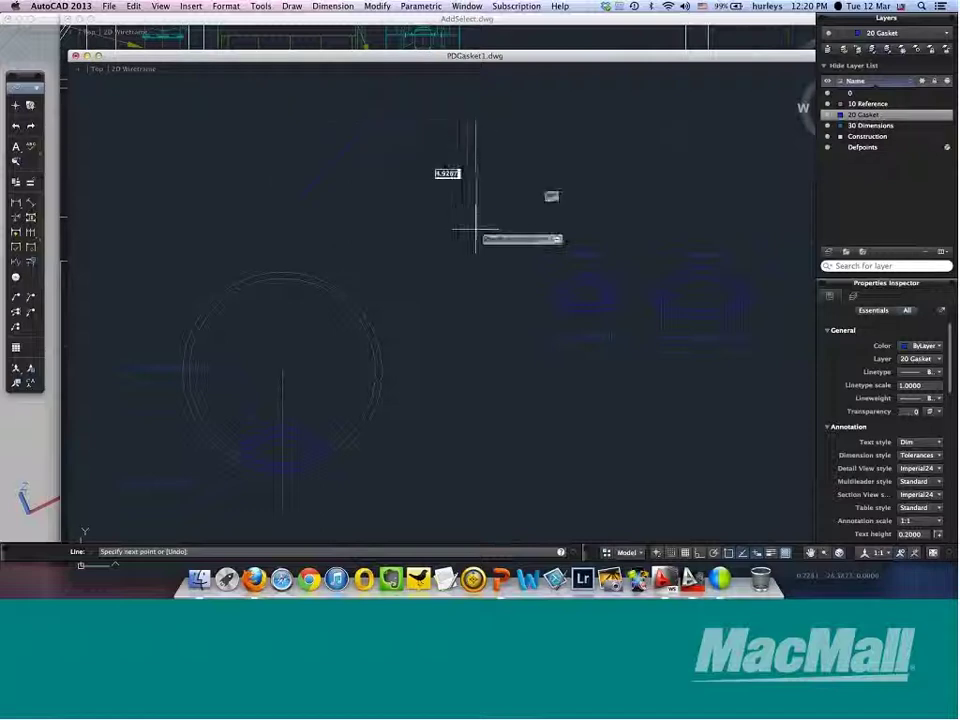
left_click(478, 228)
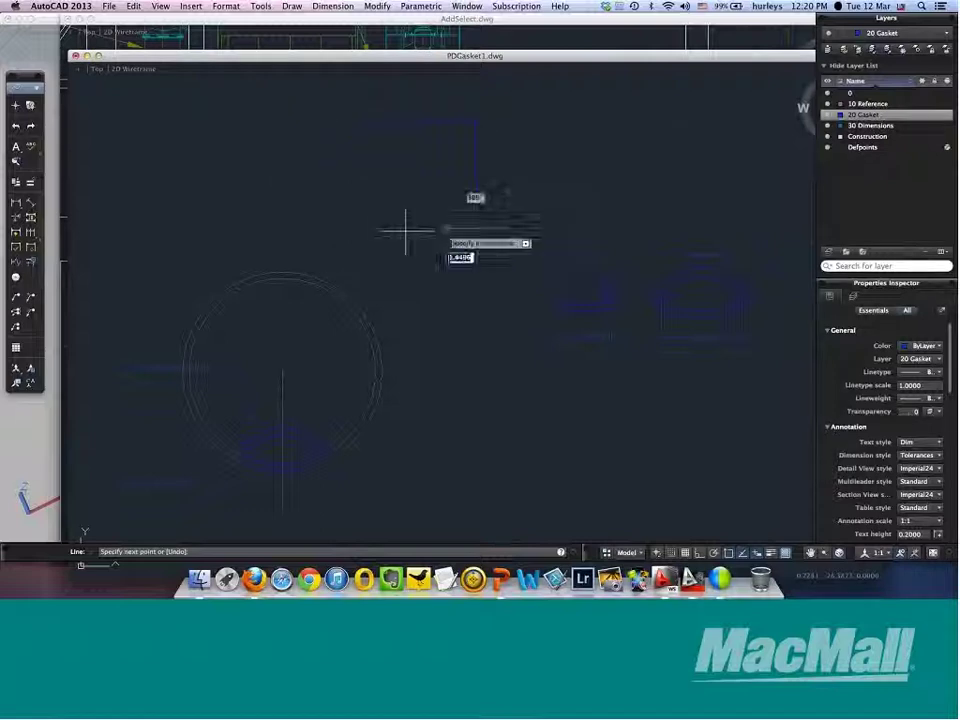
left_click(300, 202)
key("Return")
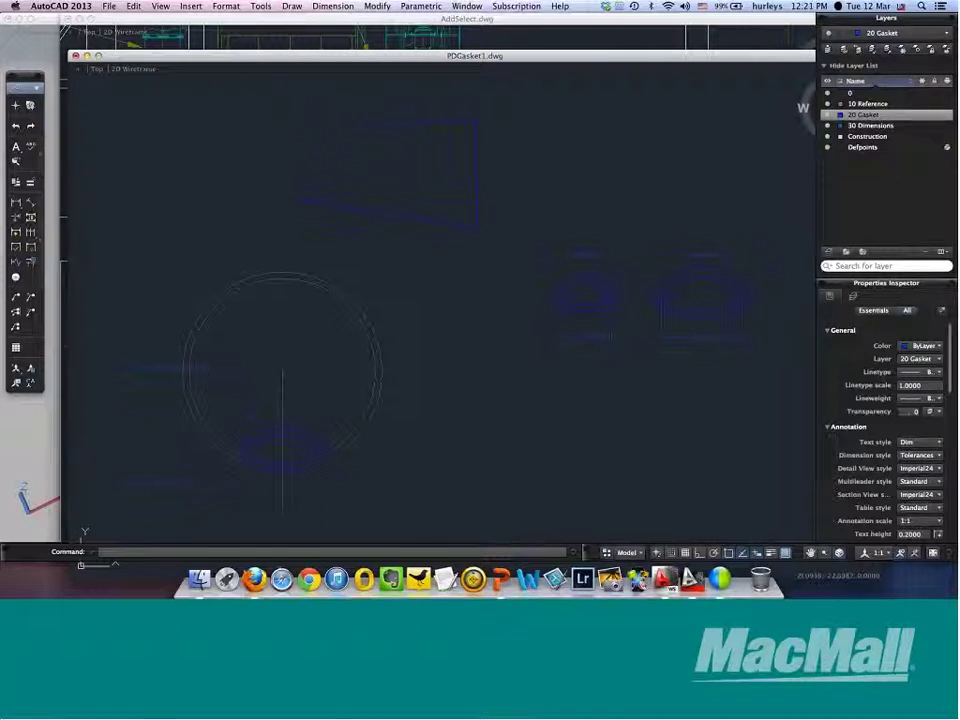
- Apply perpendicular constraints between the outline's sloping lower line and its right line, and between that lower line and the left line
left_click(420, 6)
mouse_move(438, 20)
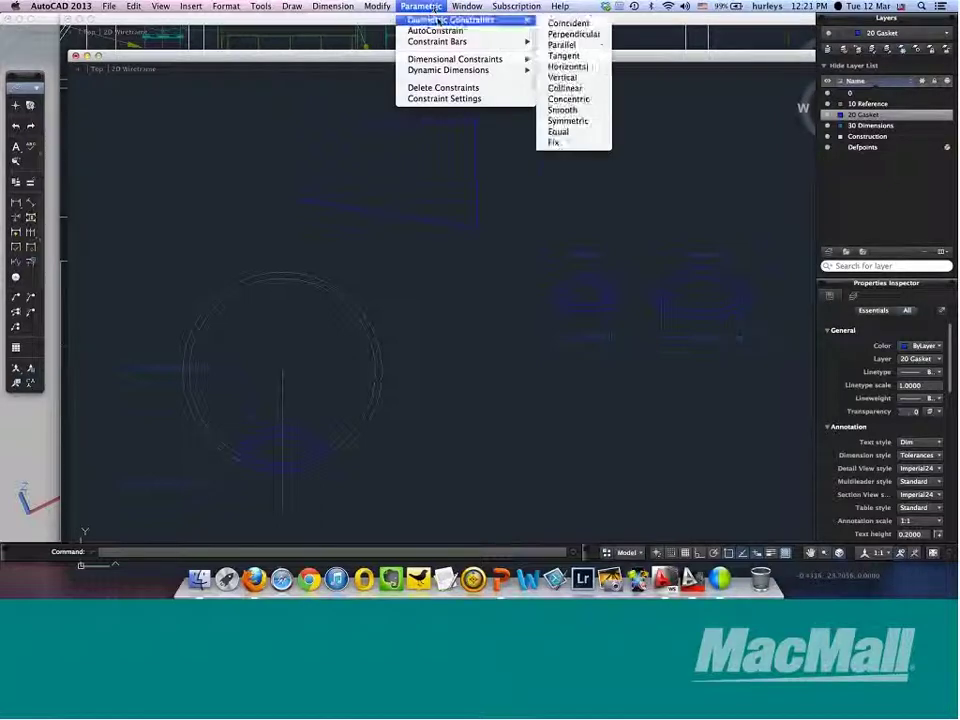
left_click(574, 34)
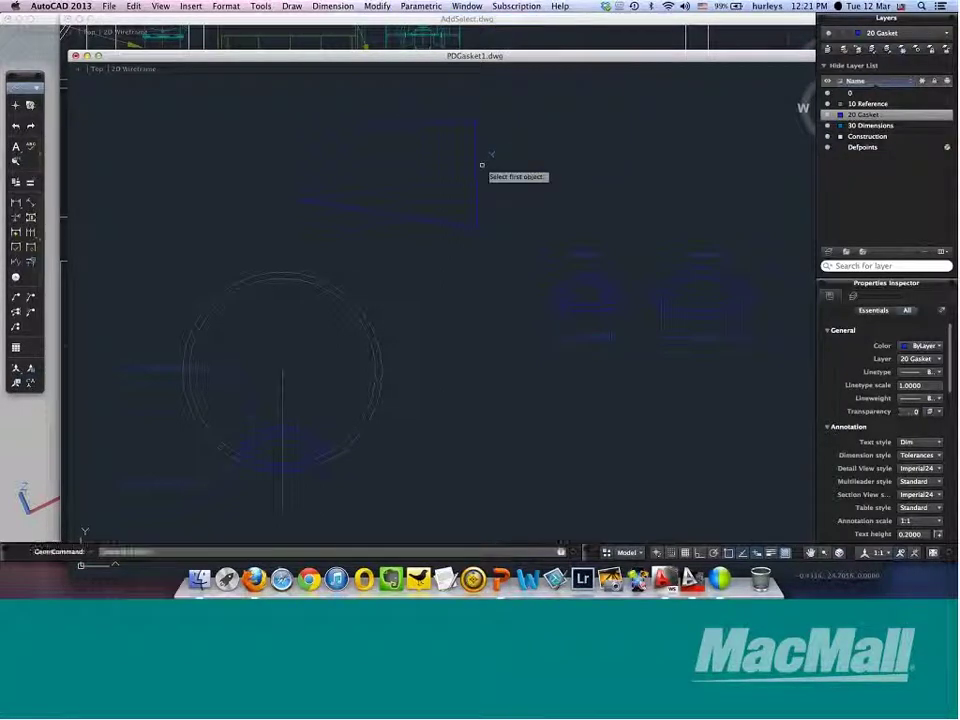
left_click(453, 222)
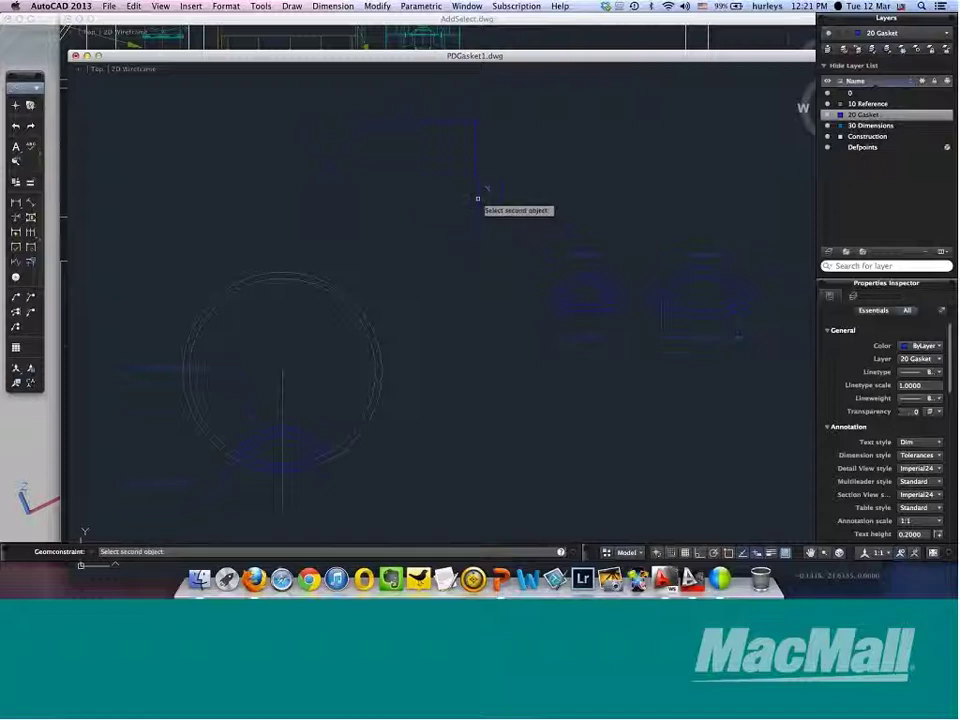
left_click(477, 199)
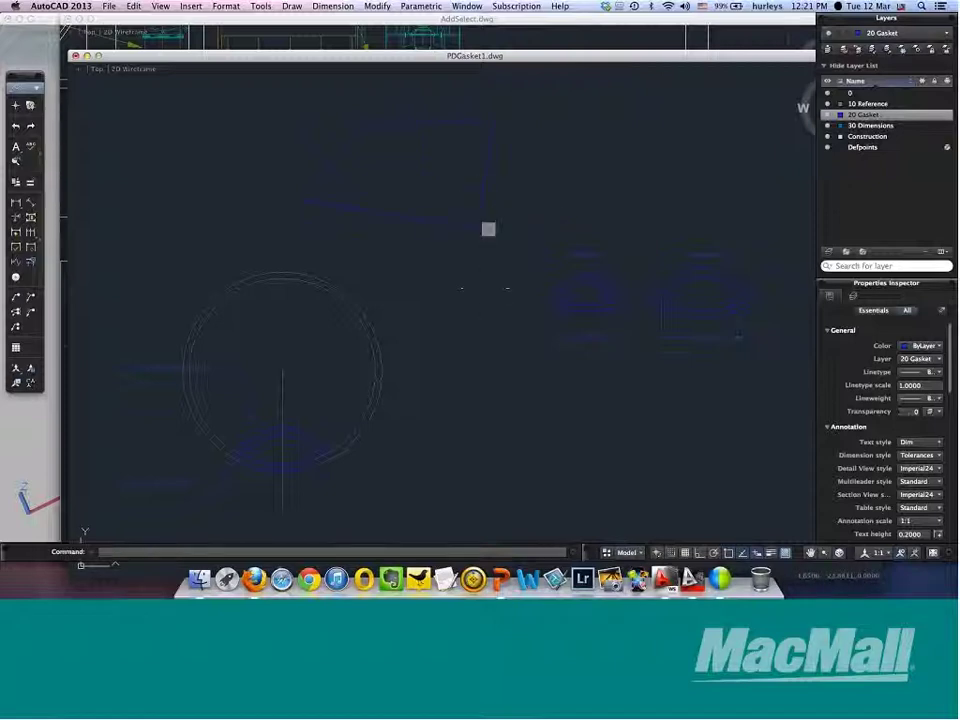
key("Return")
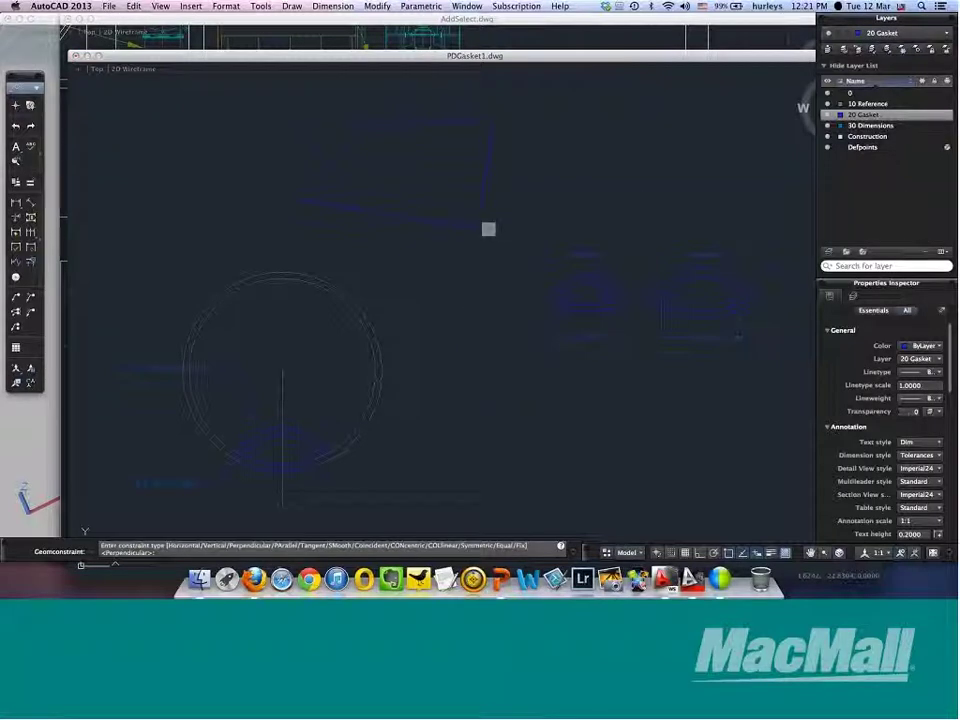
key("Return")
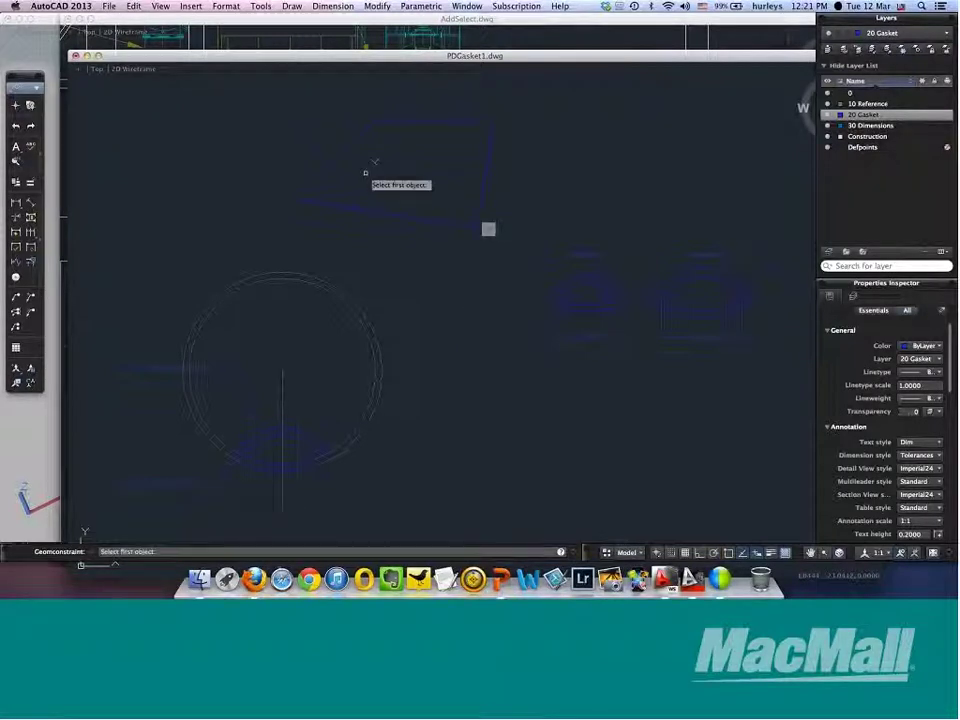
left_click(321, 212)
left_click(311, 199)
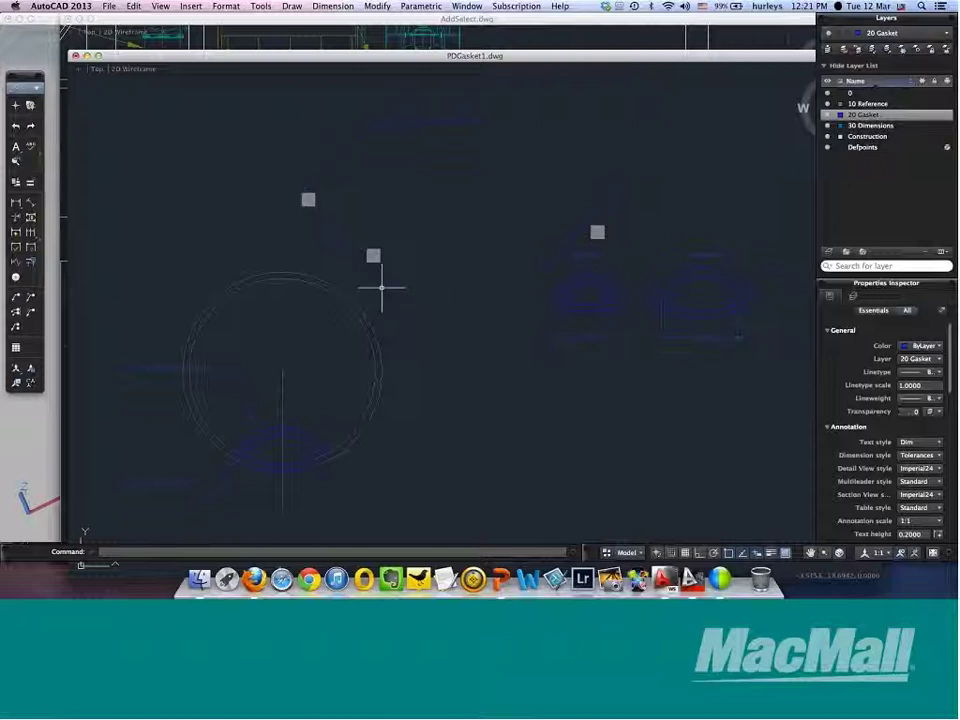
key("Escape")
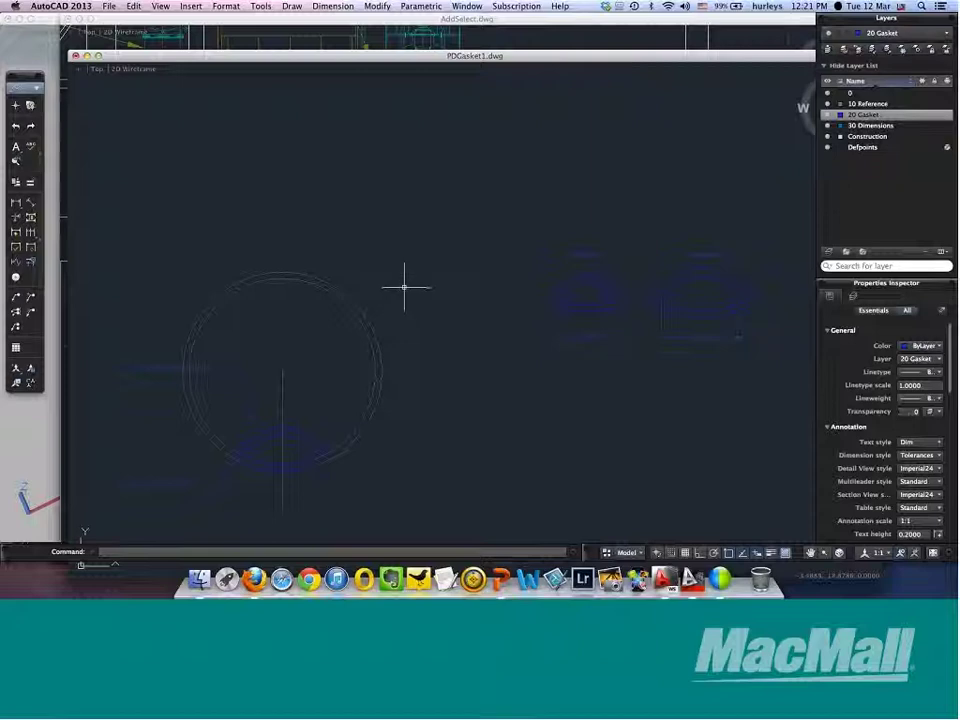
- Regenerate the drawing and draw a wide rectangle in the empty area above the large circle
type("RE")
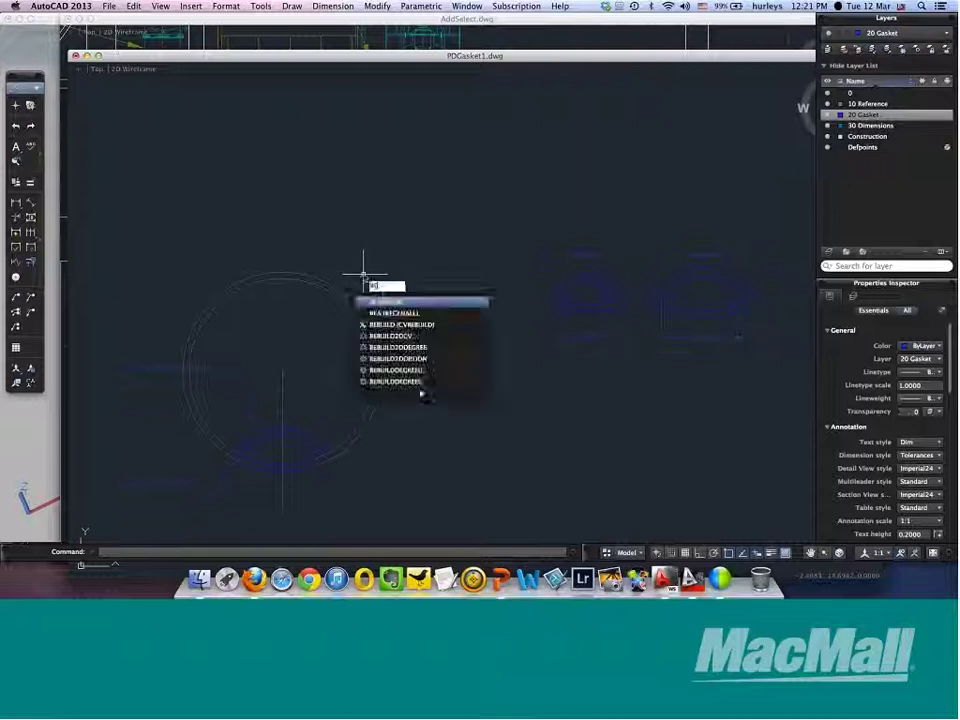
type("GEN")
key("Return")
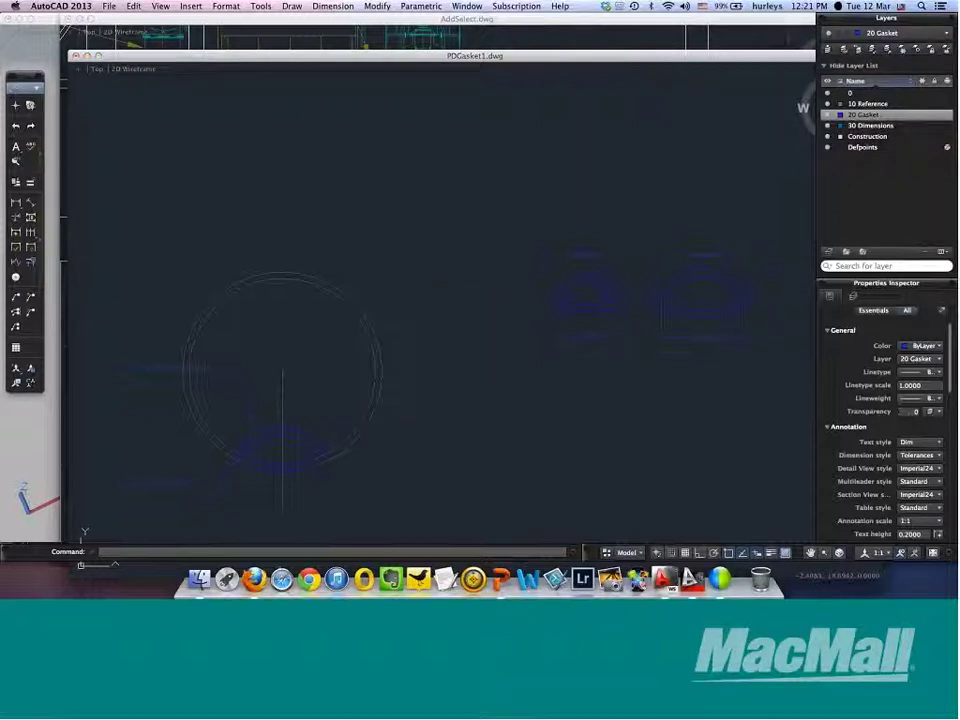
left_click(344, 124)
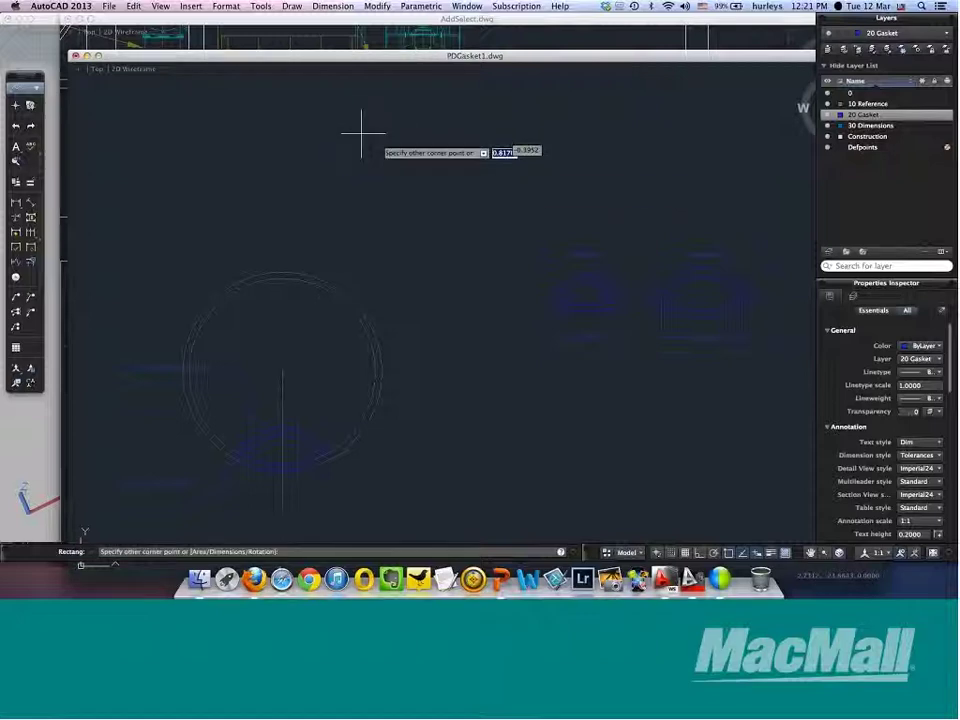
left_click(527, 207)
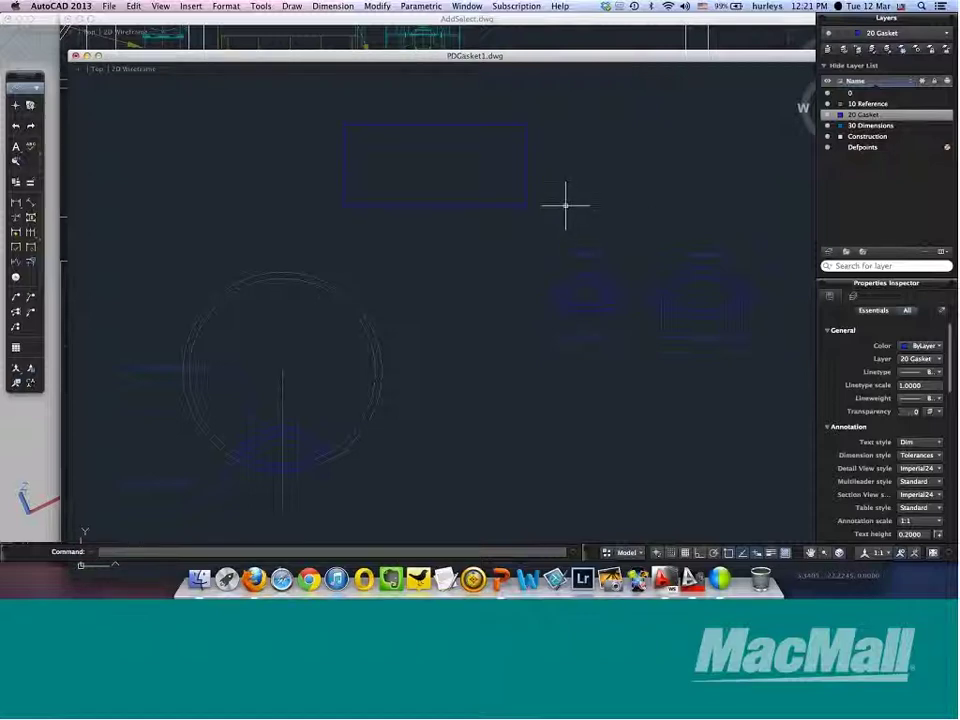
- Apply AutoConstrain to the rectangle above the large circle
left_click(421, 6)
mouse_move(432, 19)
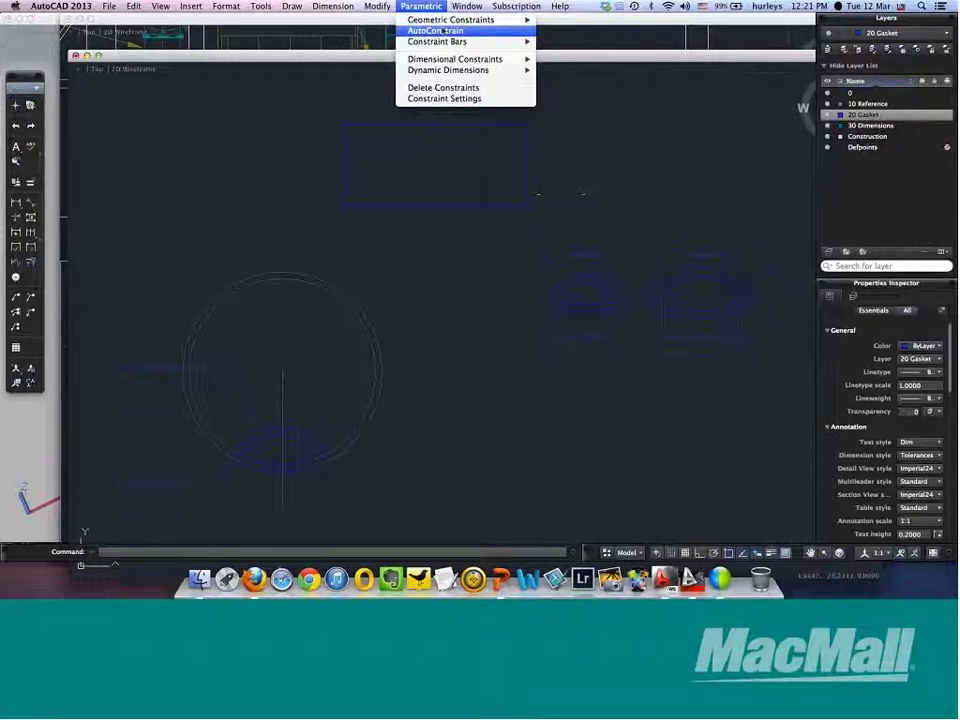
left_click(432, 31)
left_click(335, 104)
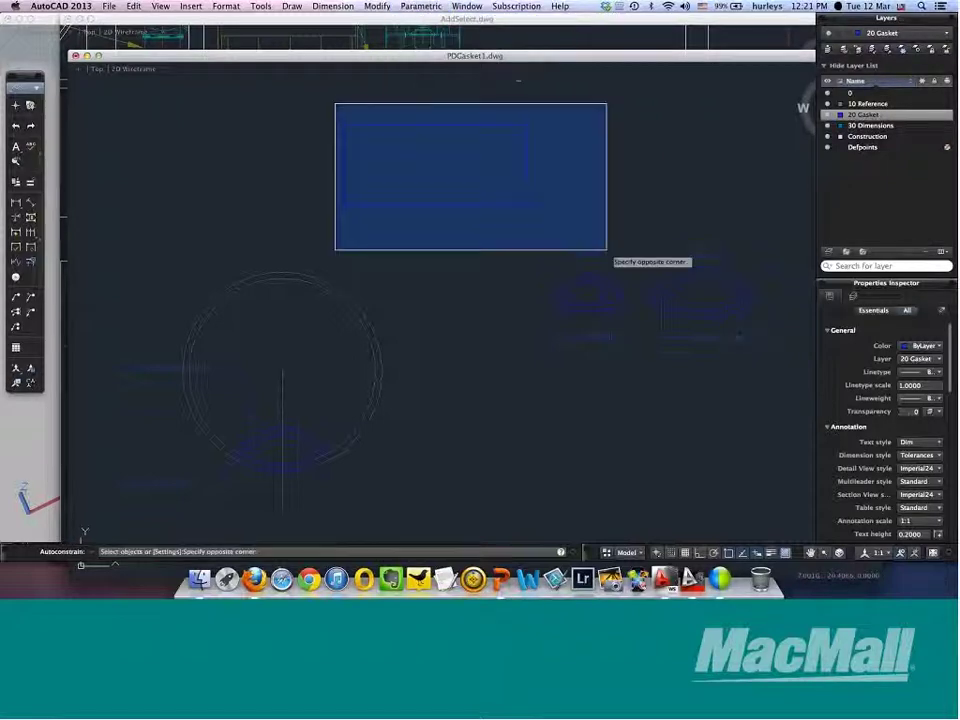
left_click(606, 249)
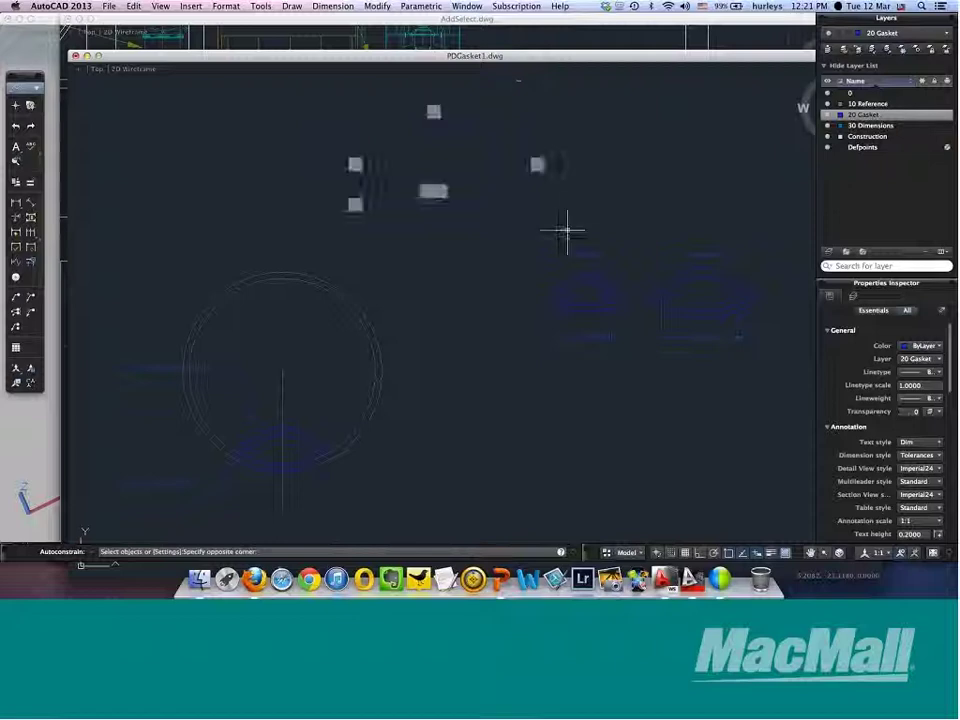
key("Return")
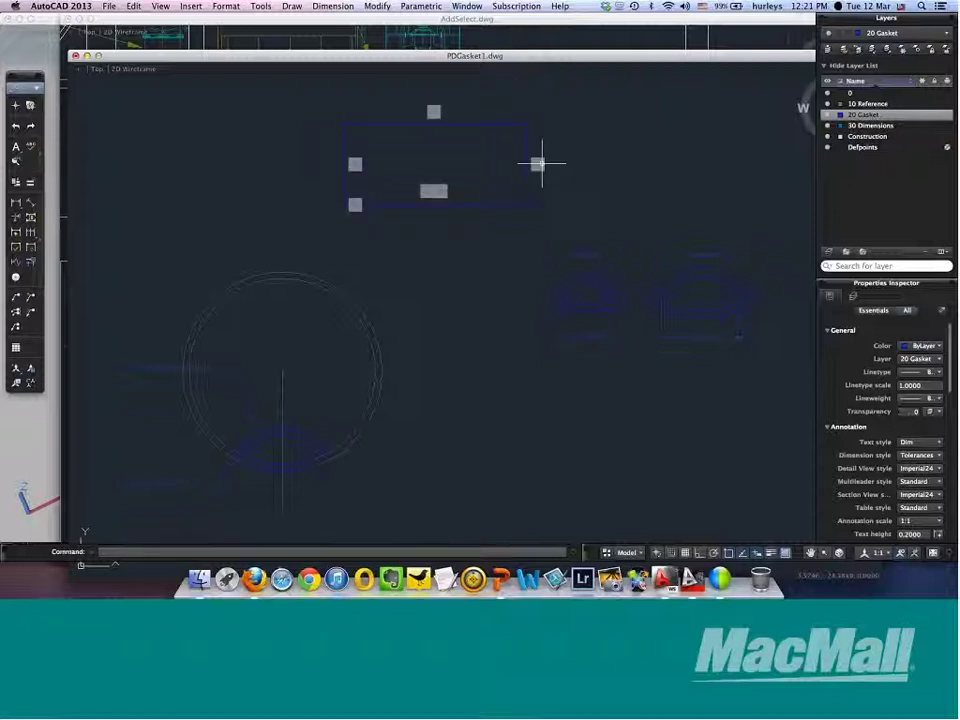
- Stretch the constrained rectangle by its lower-right and upper-right corners to new positions, then clear the selection
left_click(493, 206)
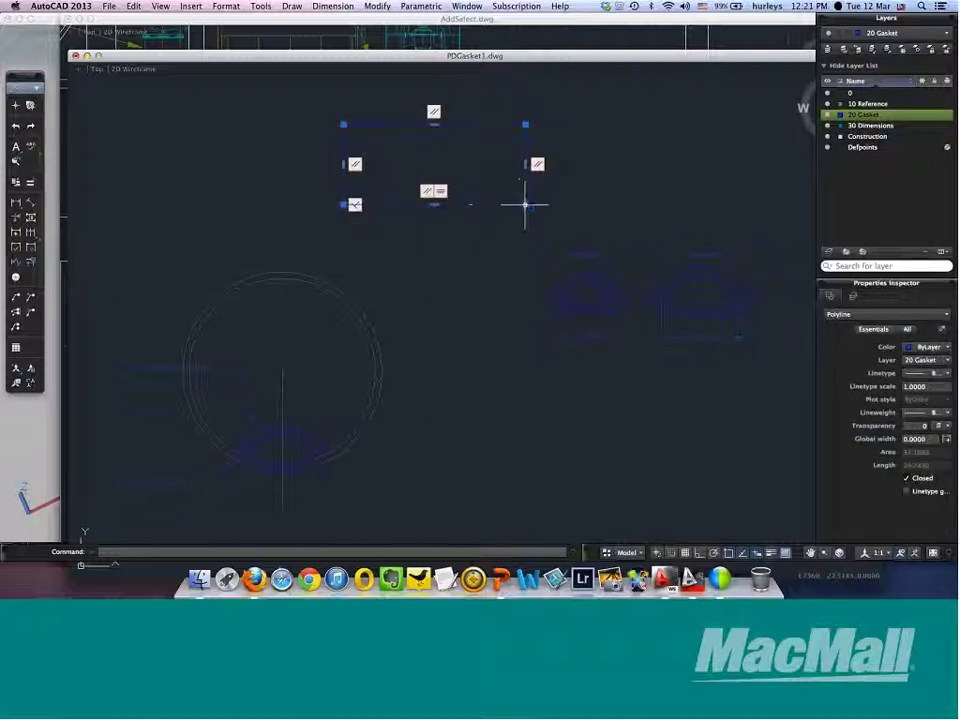
left_click(524, 205)
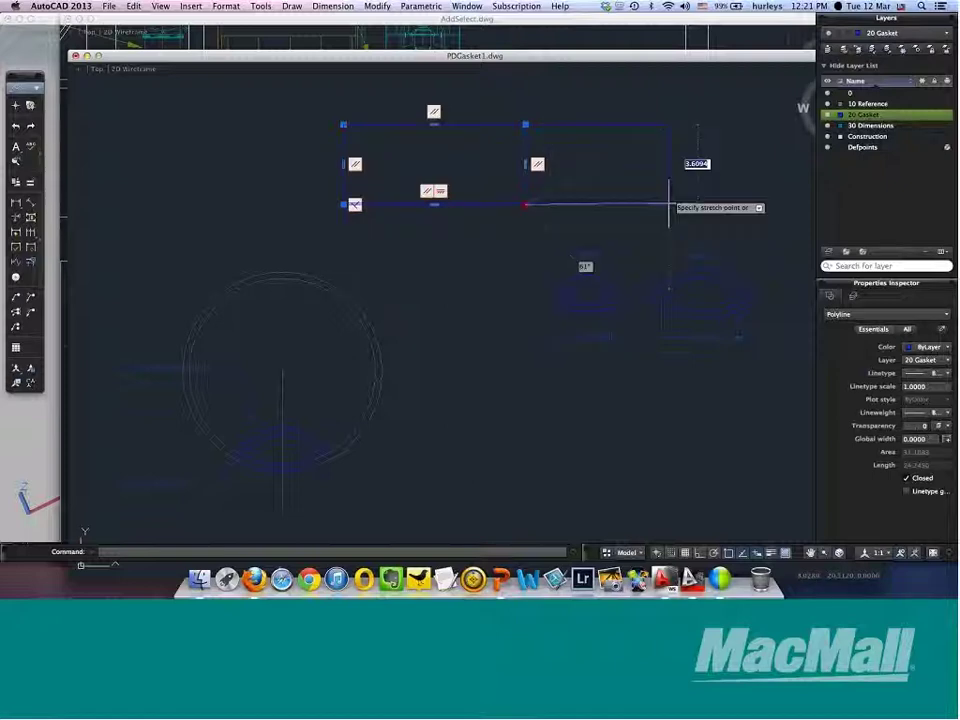
left_click(499, 326)
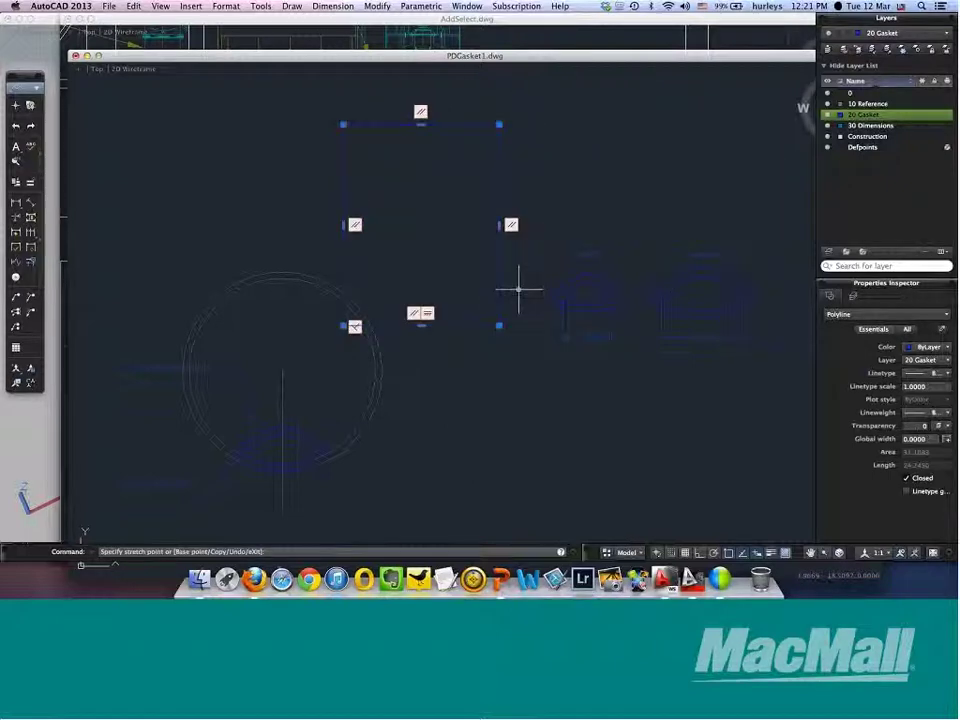
left_click(499, 124)
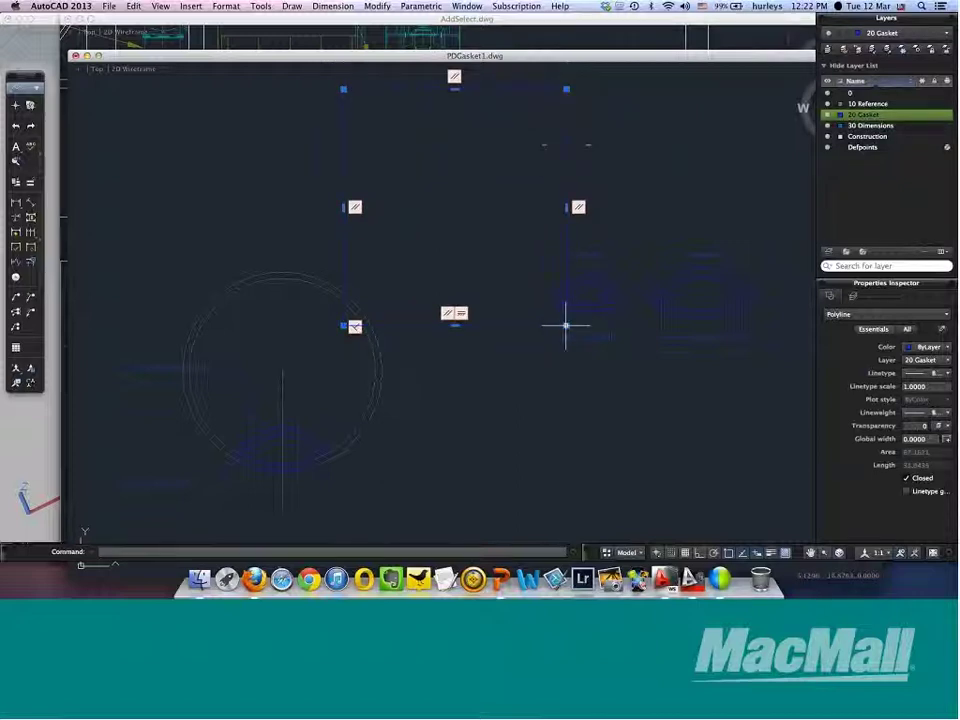
left_click(566, 141)
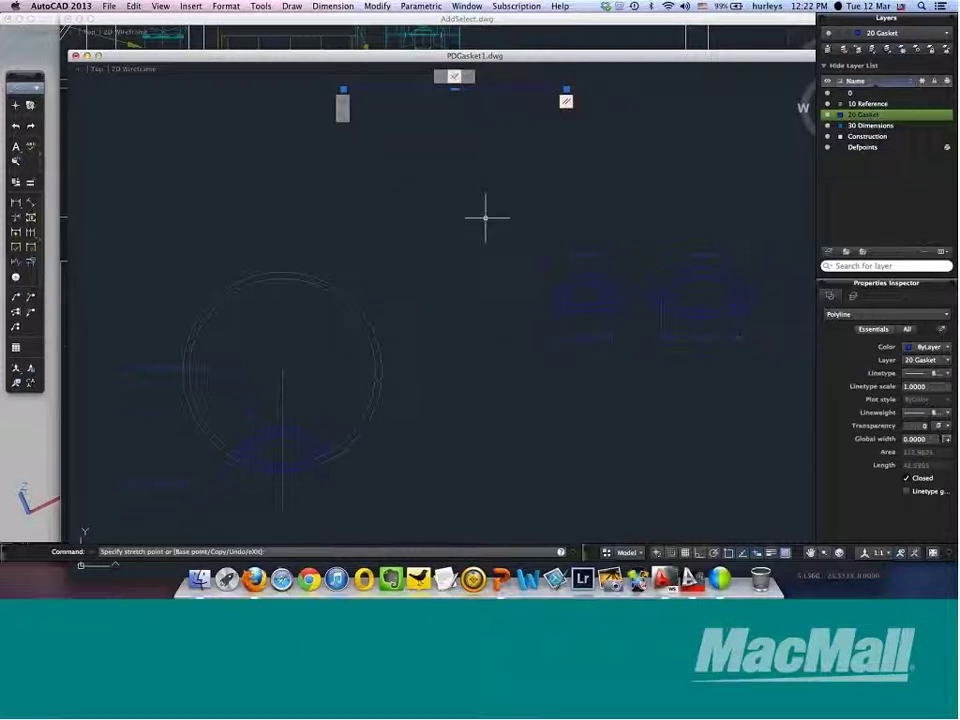
key("super+a")
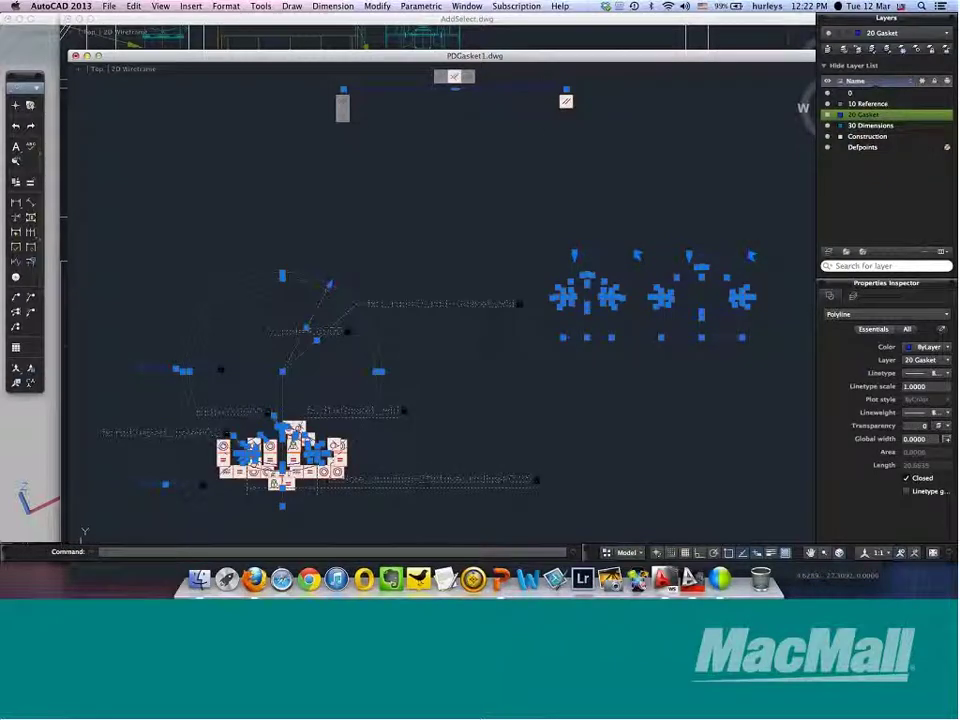
key("Escape")
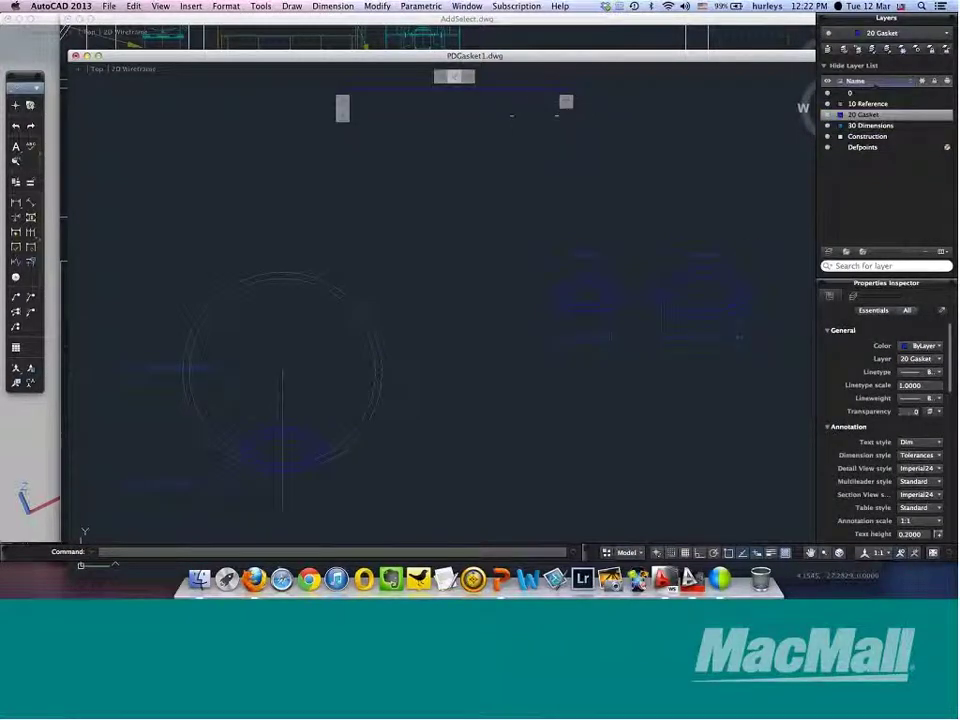
- Undo the corner stretches and the automatic constraints on the rectangle
key("super+z")
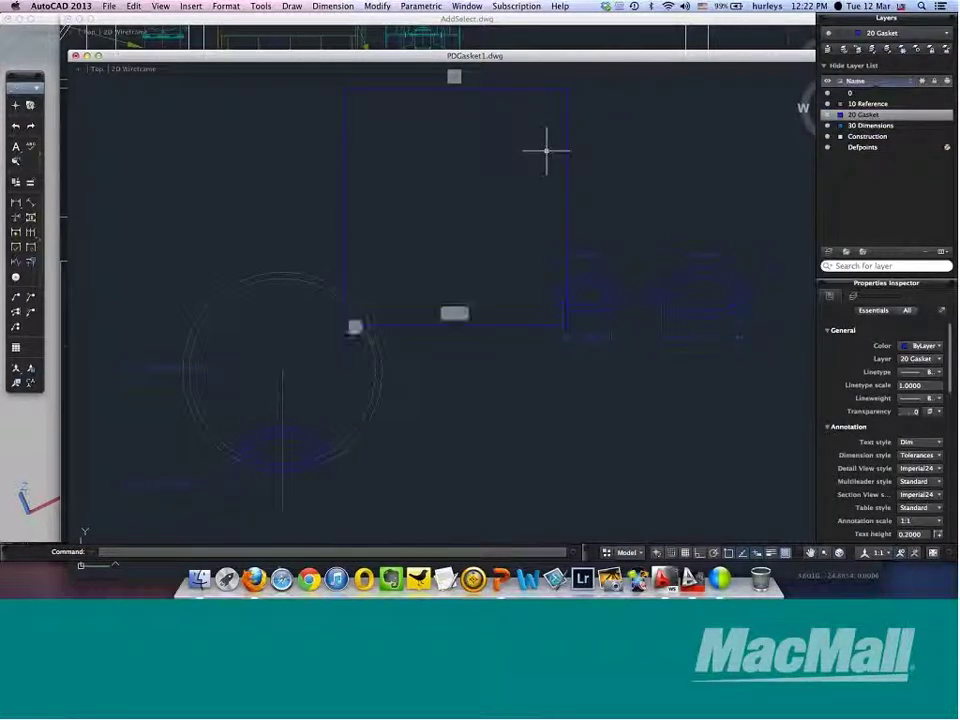
key("super+z")
key("super+z")
key("super+z")
key("super+z")
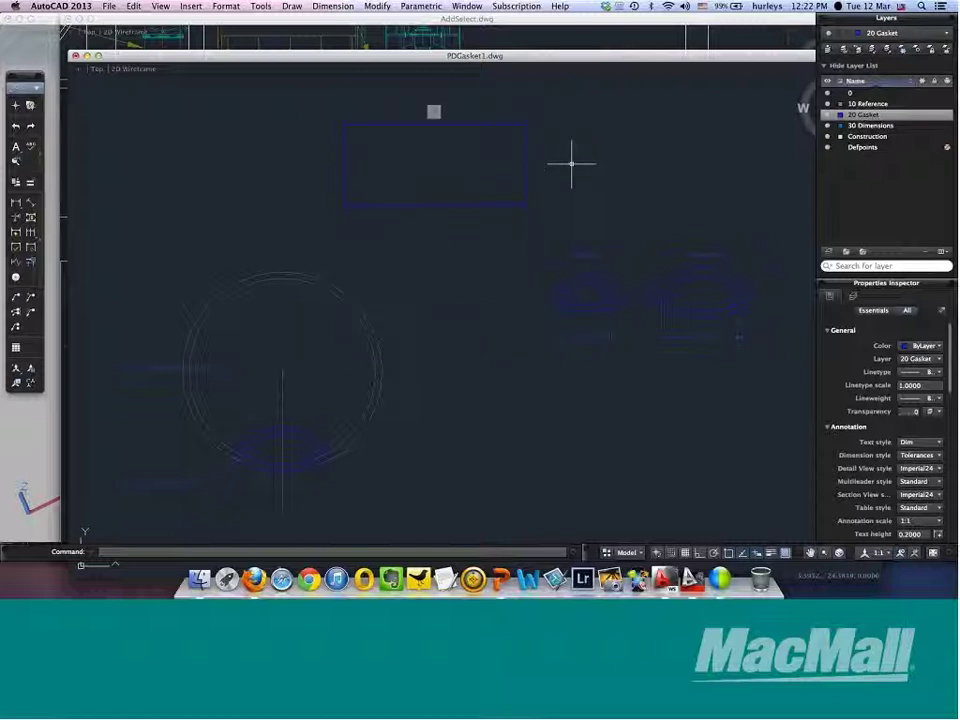
key("Escape")
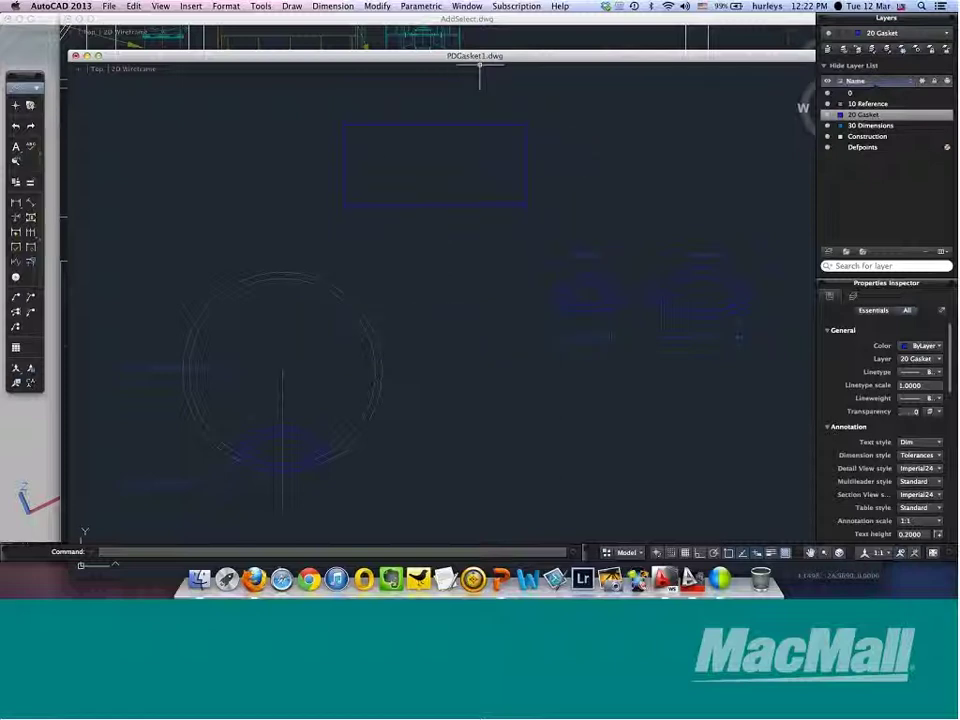
- Add an aligned dimensional constraint named width across the rectangle's upper edge, placed above it, with a value of 7
left_click(421, 6)
mouse_move(427, 42)
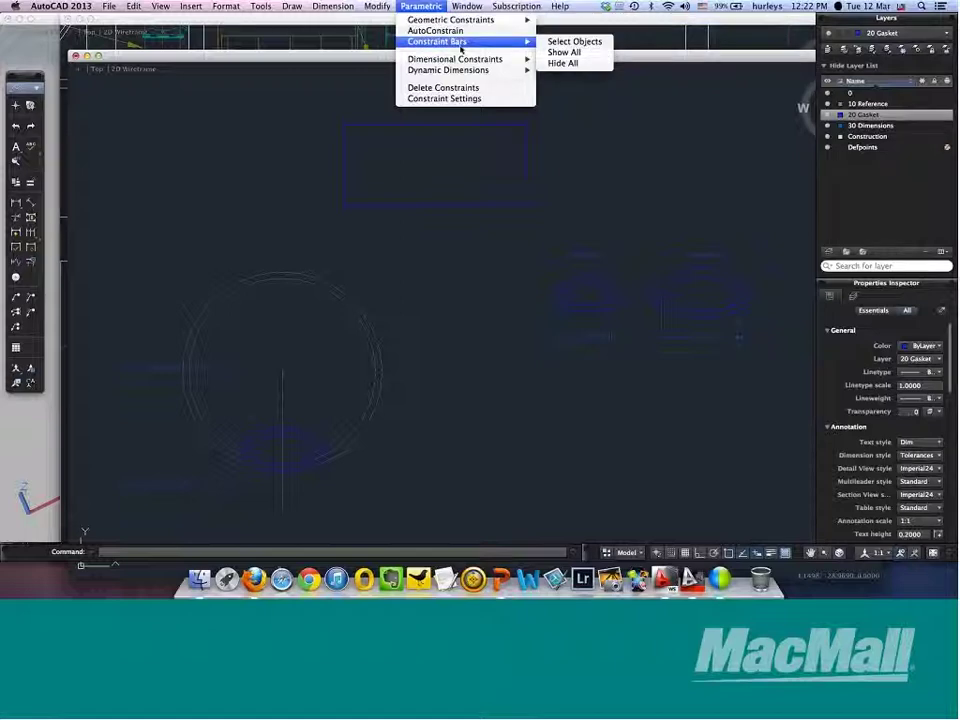
mouse_move(478, 60)
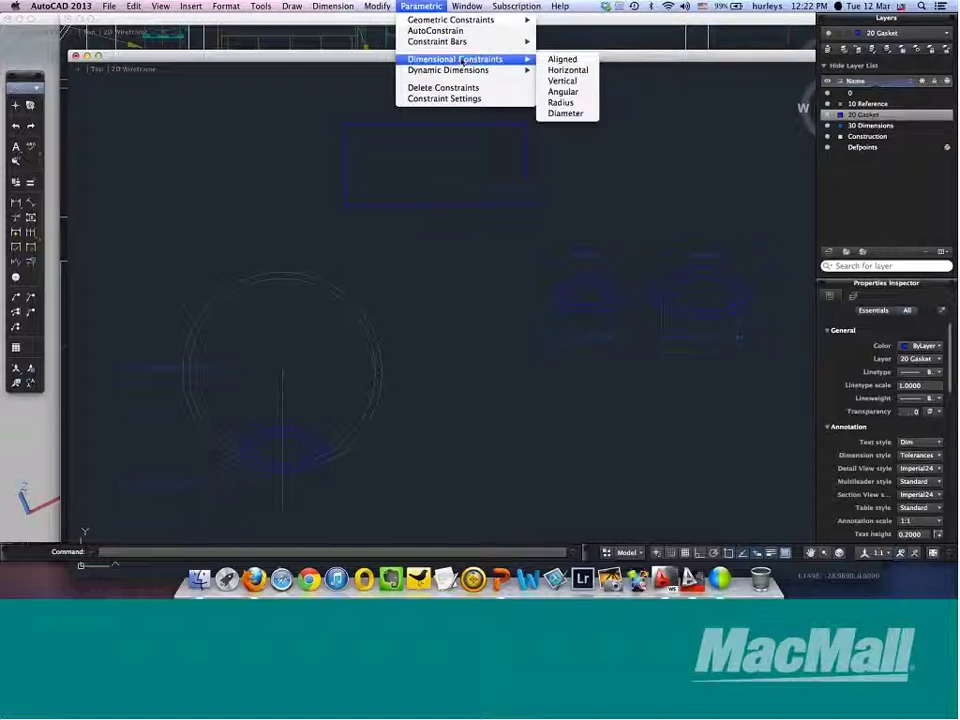
left_click(562, 59)
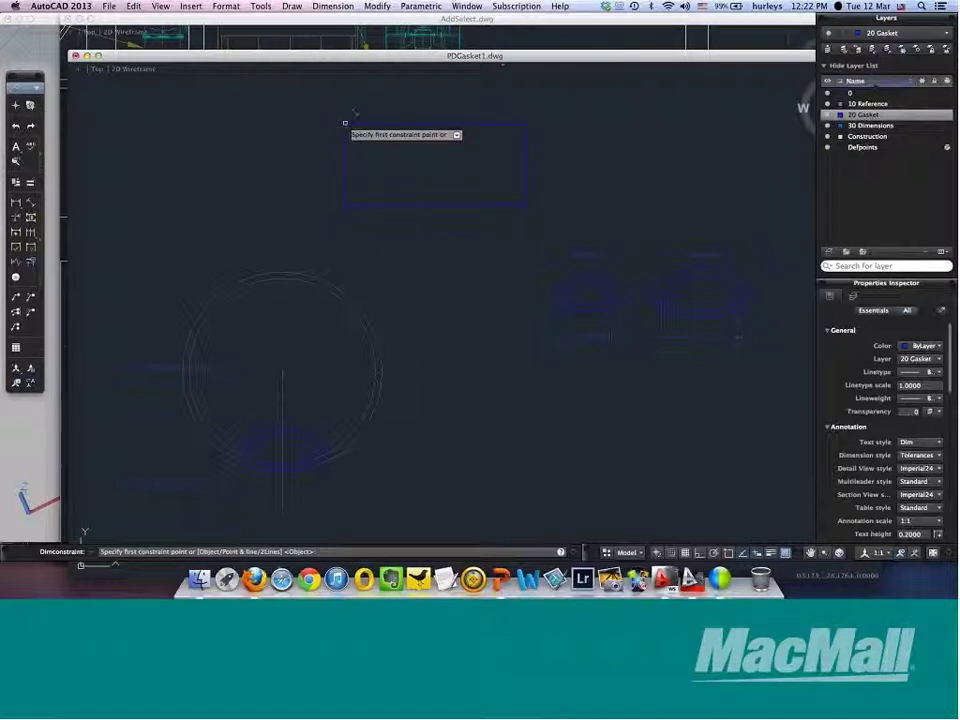
left_click(516, 124)
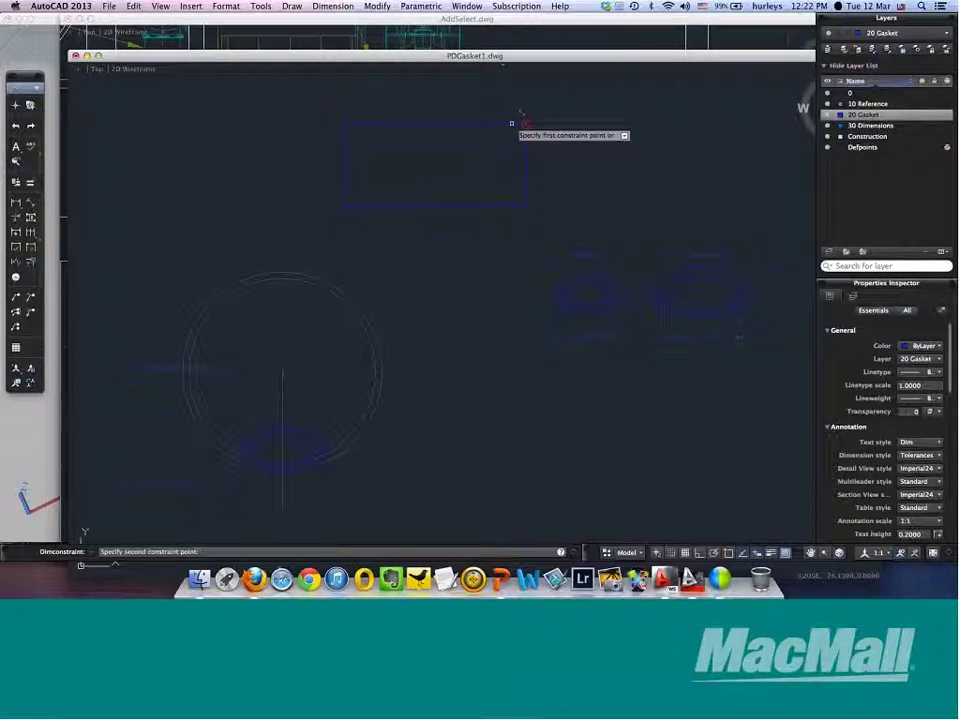
left_click(348, 126)
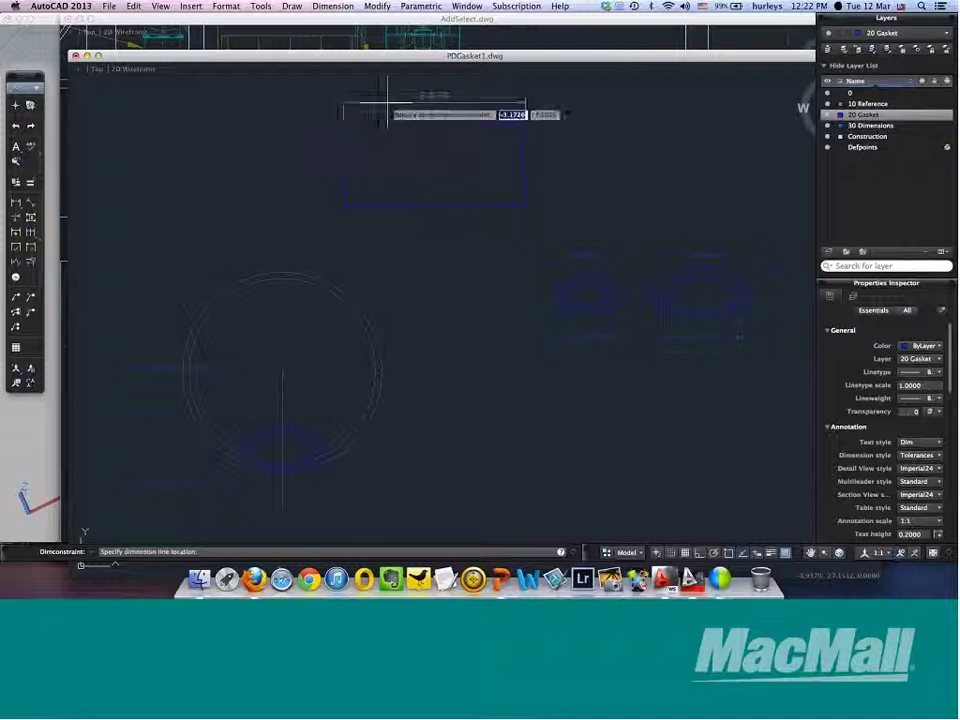
left_click(458, 103)
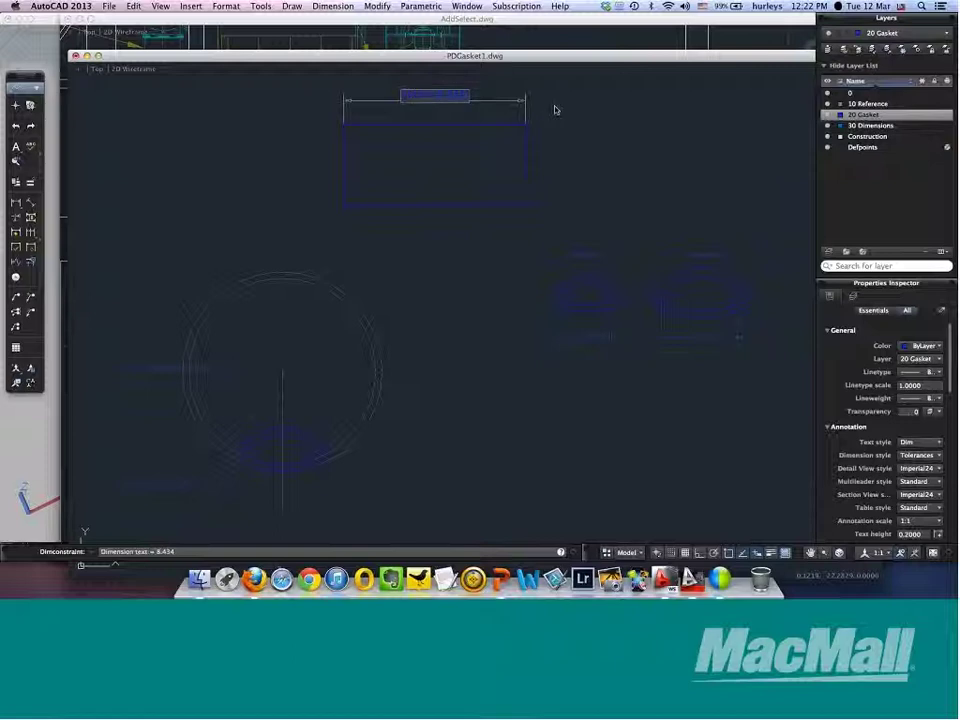
type("7")
key("Return")
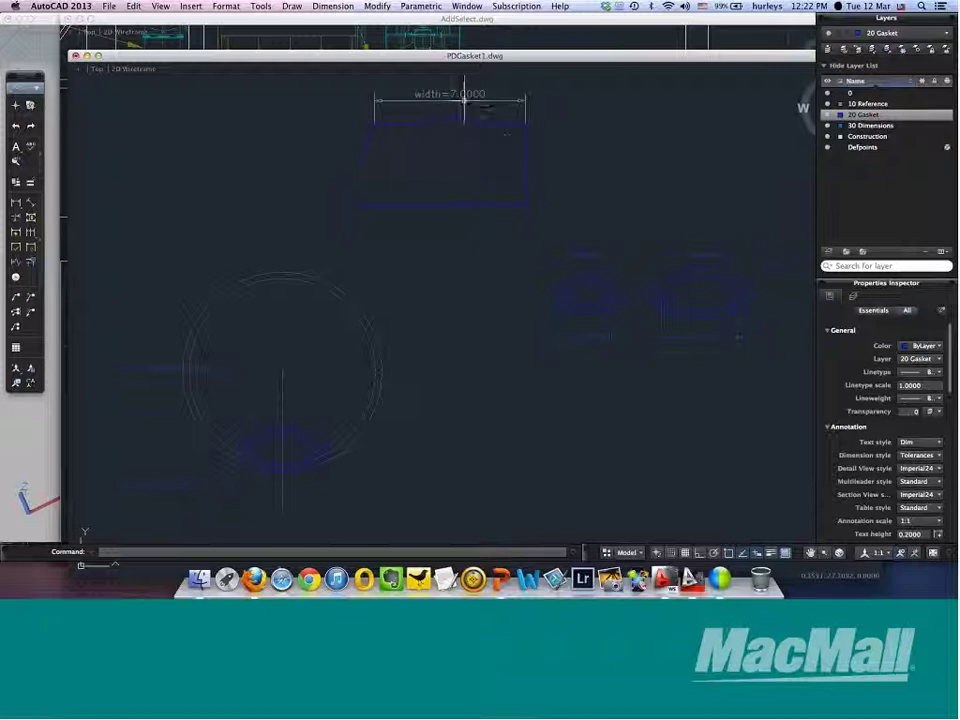
- Set the width constraint on the rectangle's upper edge to 10
double_click(461, 94)
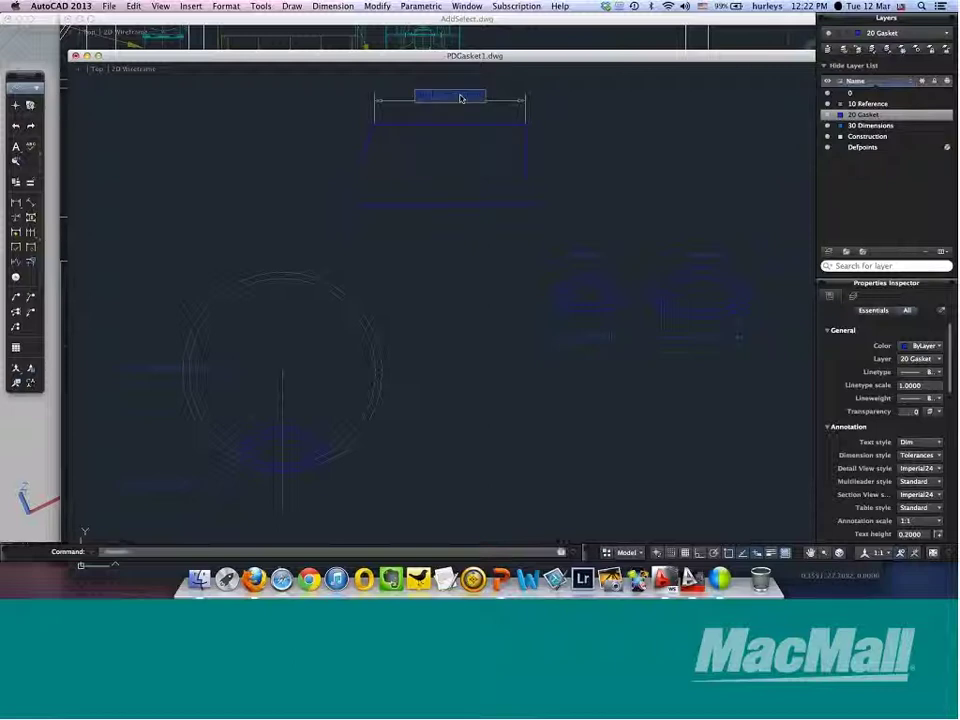
type("7")
key("Return")
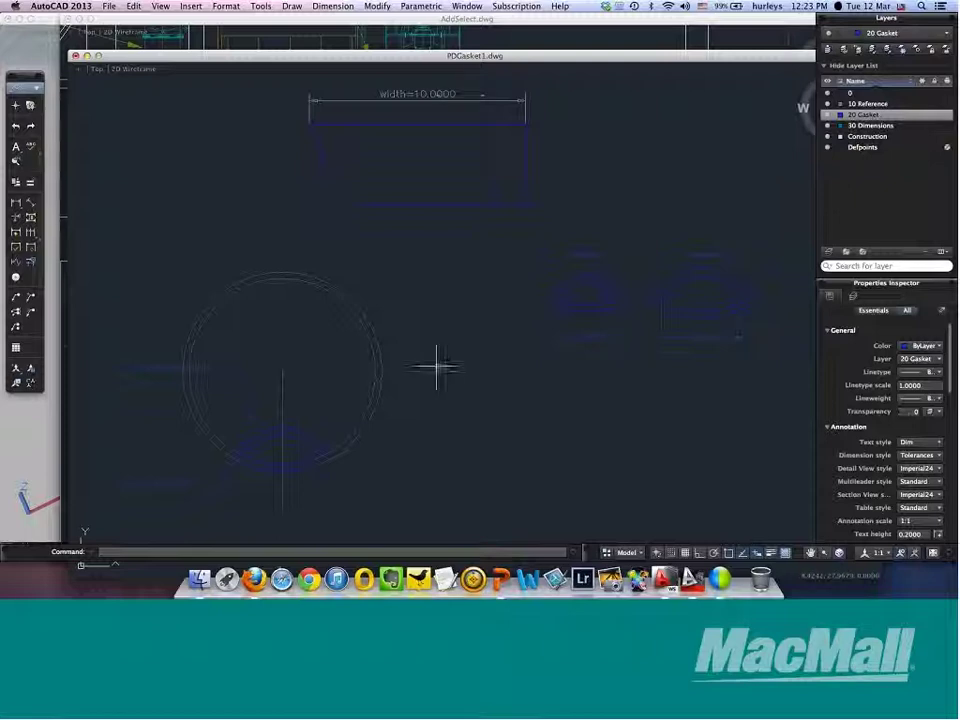
- Examine the radial dimension and the constraints on the gasket's upper edge at the base of the large circle
scroll(440, 380, "up", 3)
scroll(462, 345, "down", 3)
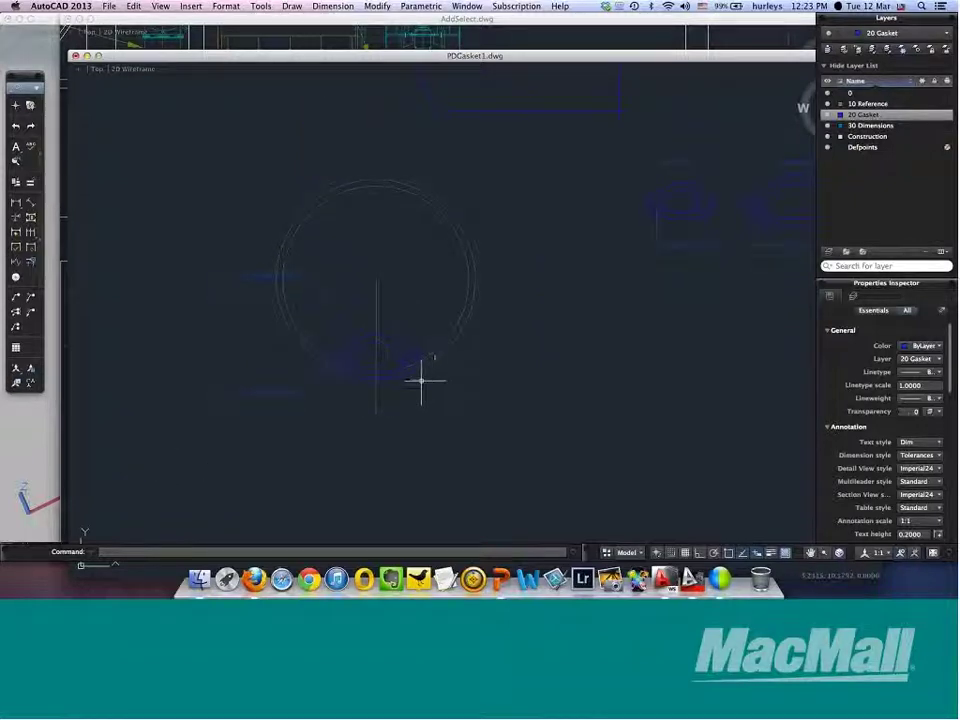
left_click(376, 350)
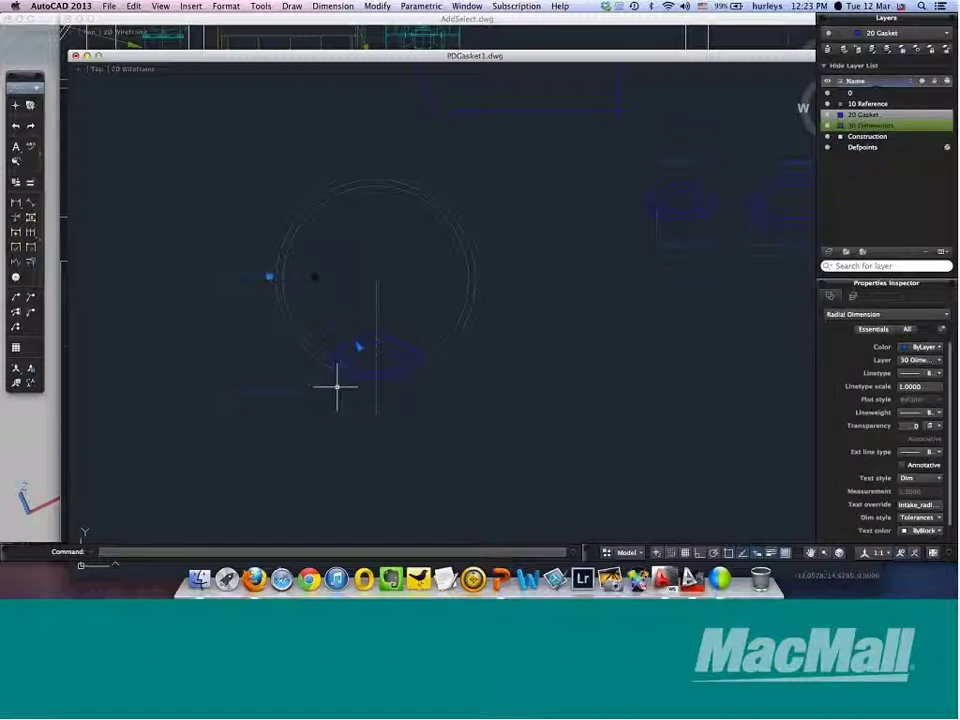
key("Escape")
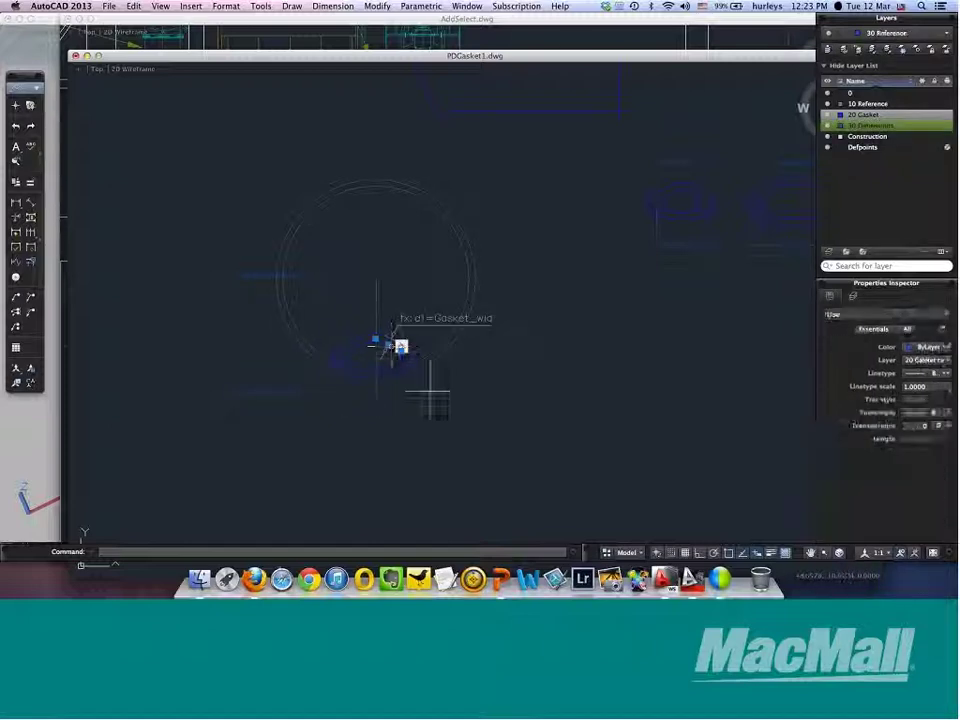
scroll(419, 386, "up", 5)
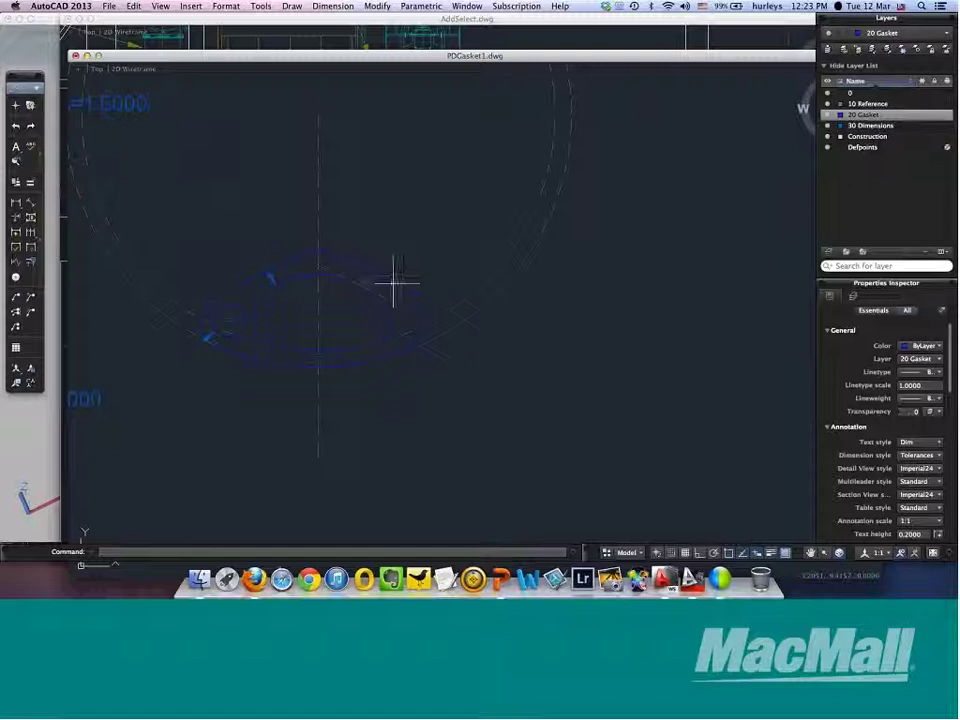
left_click(396, 268)
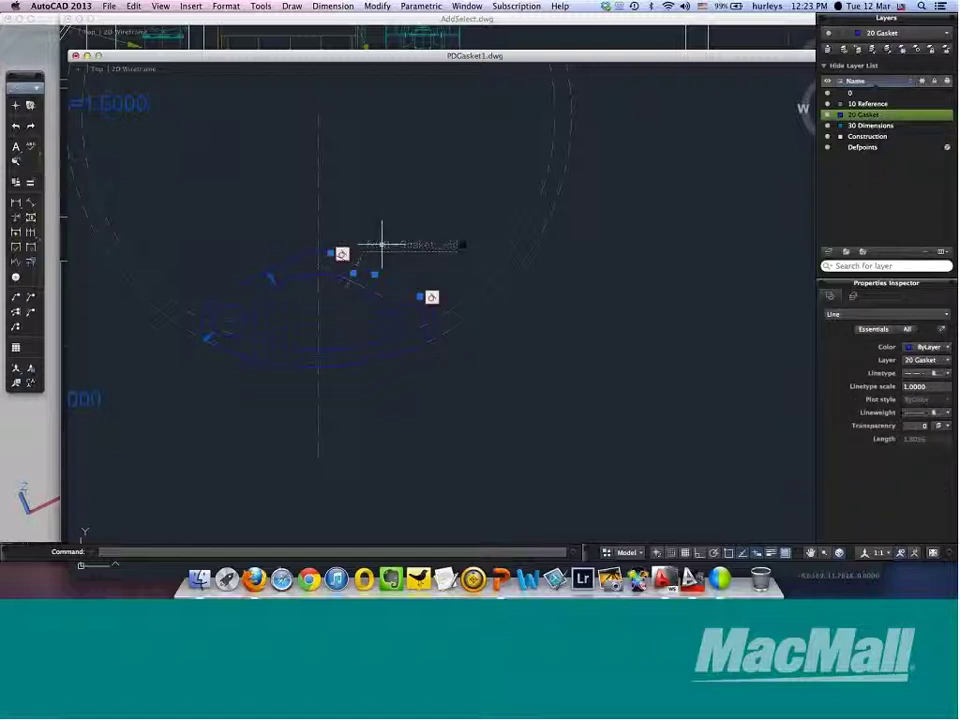
key("Escape")
- Set the gasket's Bolt_hole parameter to 0.5
middle_click_drag(70, 400, 219, 408)
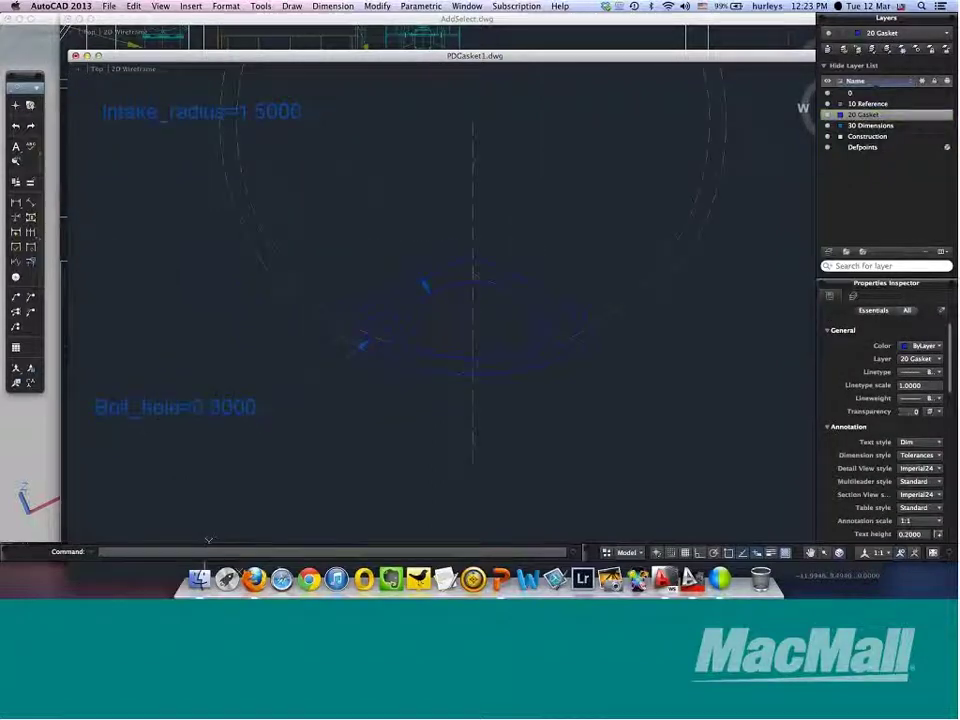
double_click(219, 408)
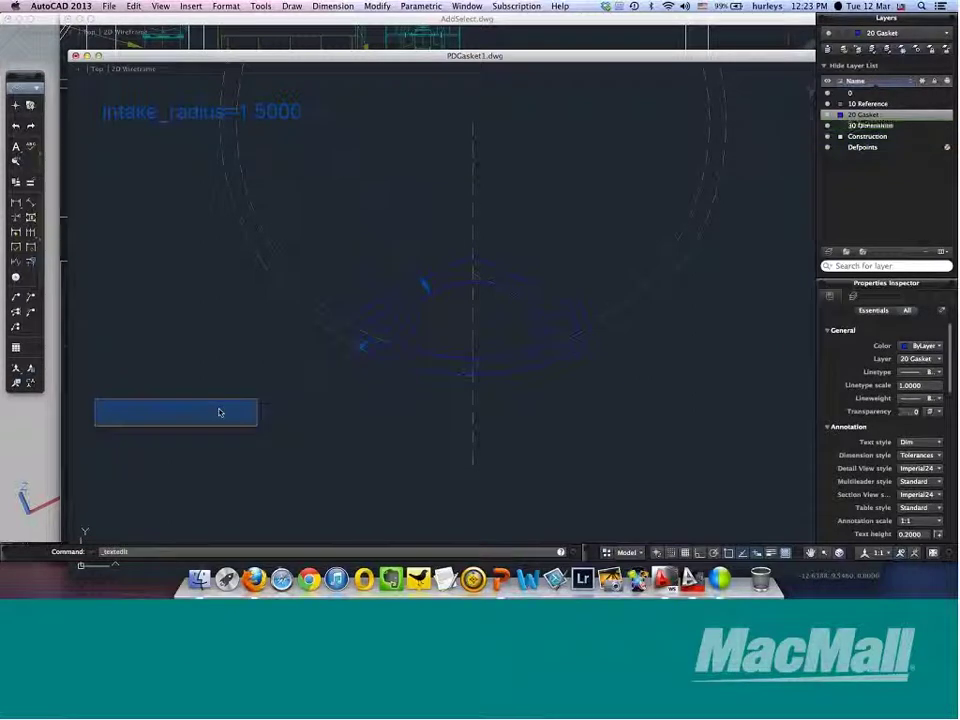
left_click(219, 405)
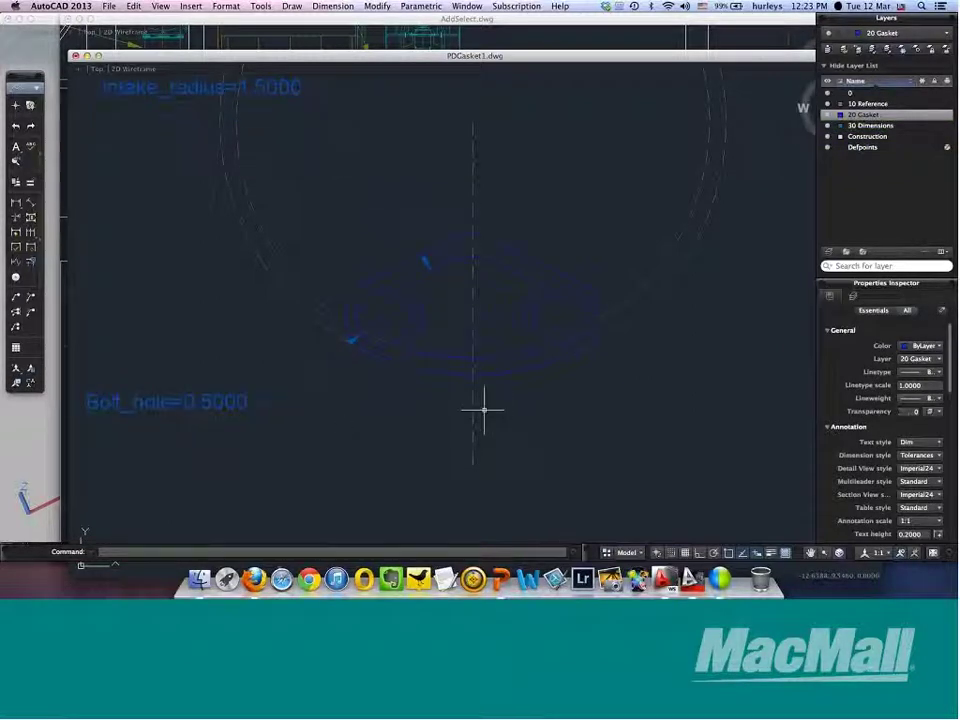
- Set the gasket's Intake_radius parameter to 1.75
scroll(484, 356, "down", 4)
scroll(400, 257, "up", 3)
double_click(398, 256)
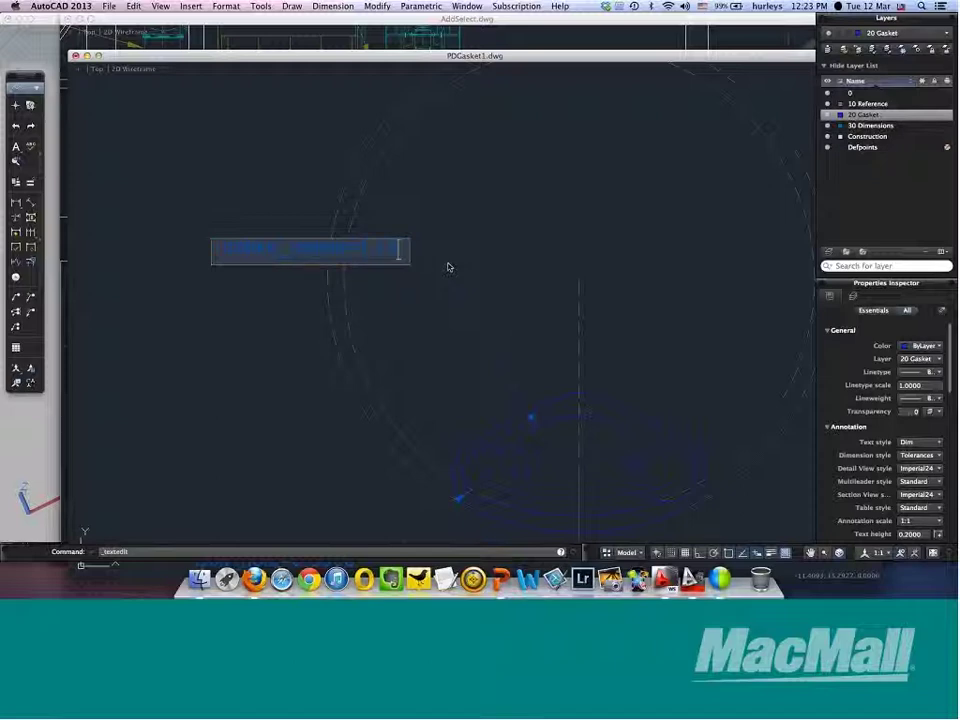
left_click(396, 253)
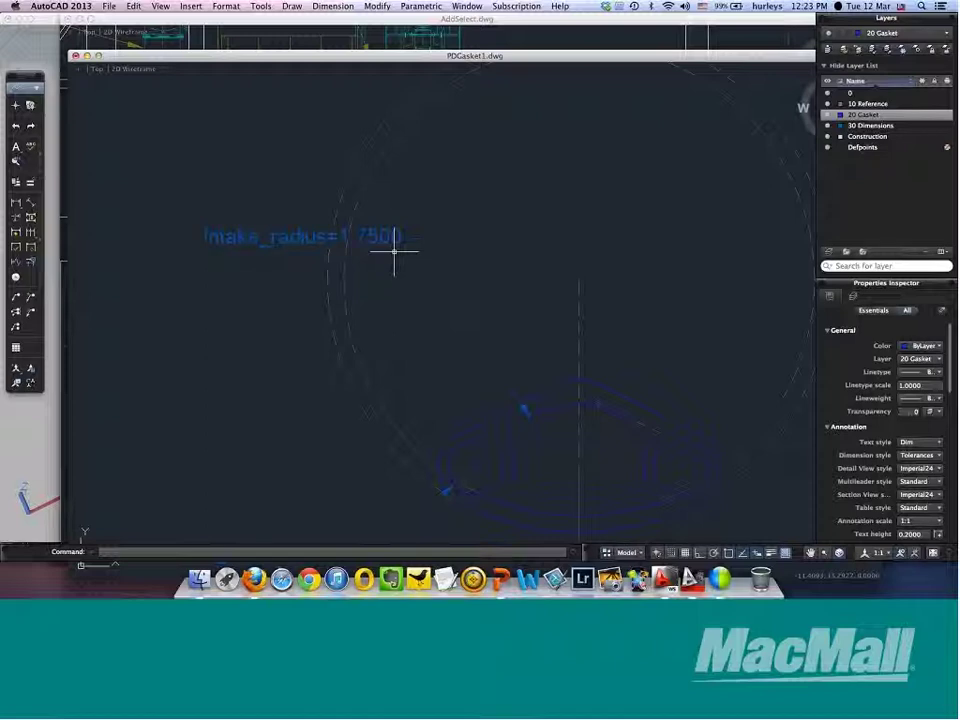
middle_click_drag(476, 268, 226, 158)
scroll(418, 289, "down", 3)
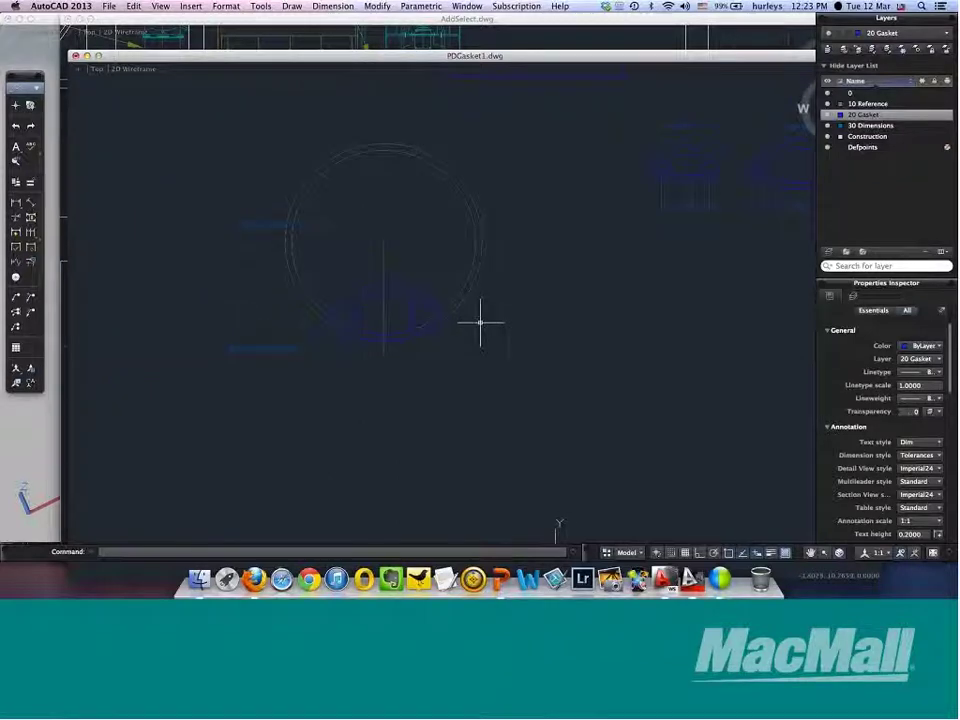
- Switch to the 3DSurfaces2.dwg drawing and select the large loft surface of the green body
left_click(487, 9)
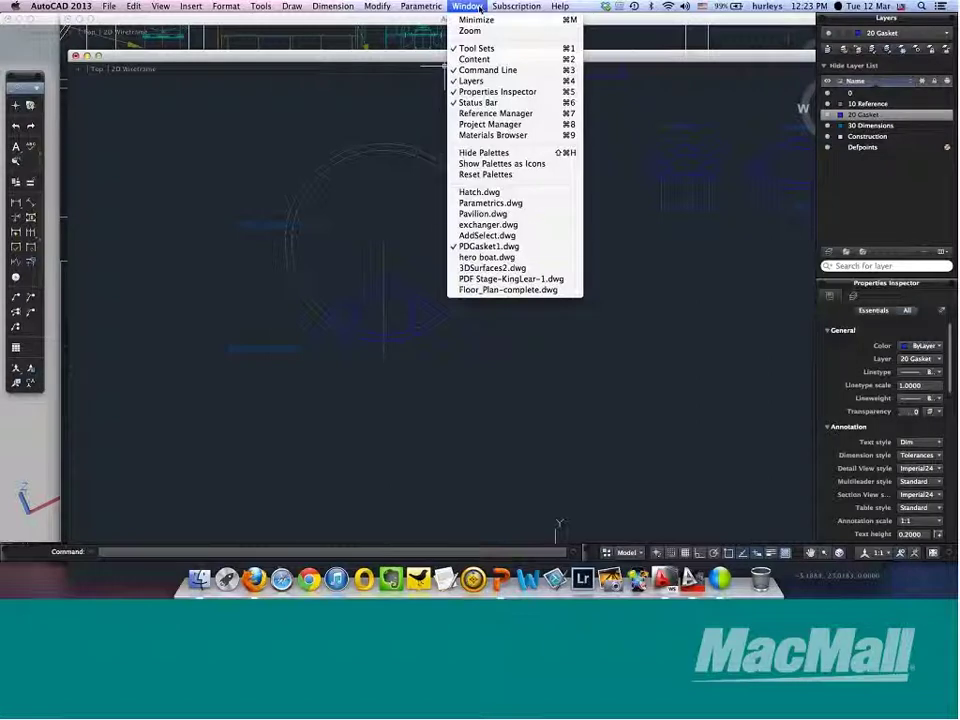
left_click(492, 268)
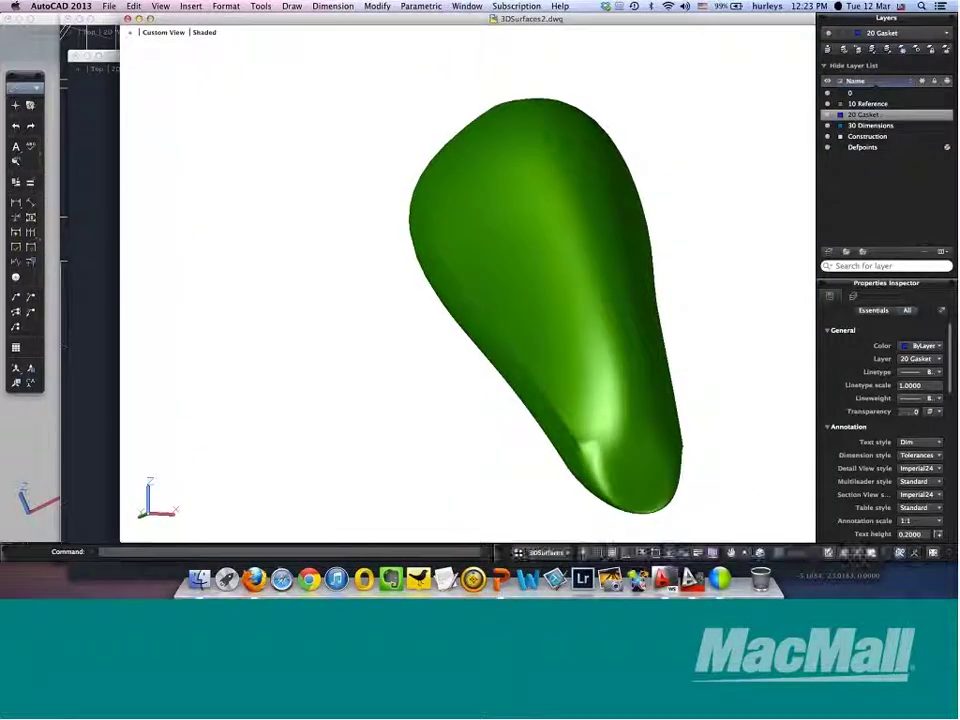
left_click(568, 261)
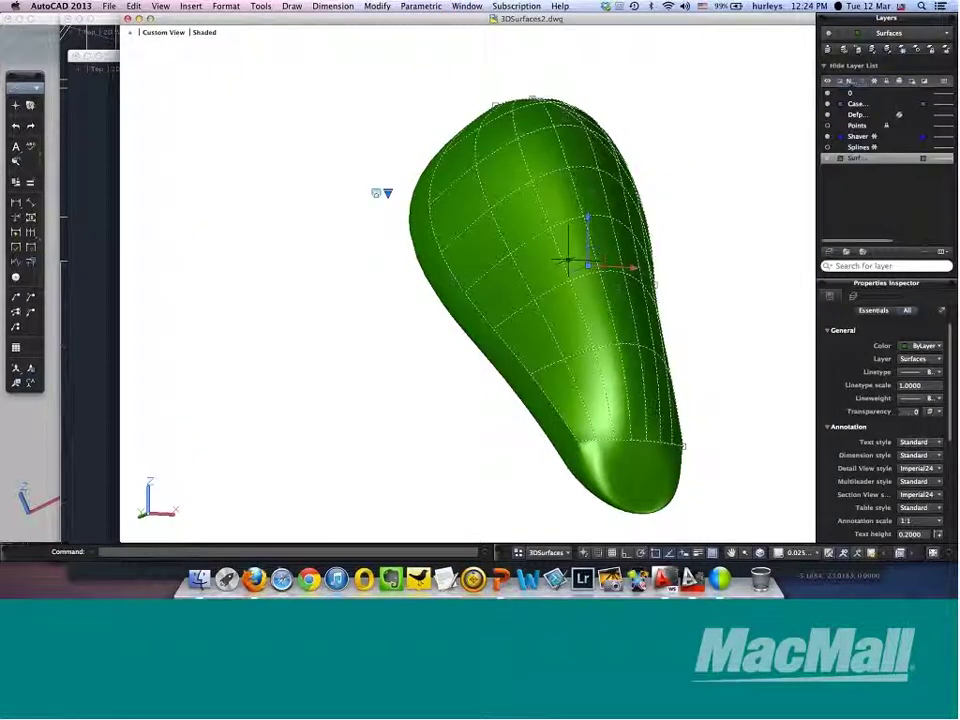
mouse_move(568, 261)
middle_mouse_down("shift")
mouse_move(591, 394)
mouse_move(531, 384)
mouse_move(422, 309)
mouse_move(452, 332)
mouse_move(476, 405)
mouse_move(484, 350)
mouse_move(670, 250)
middle_mouse_up("shift")
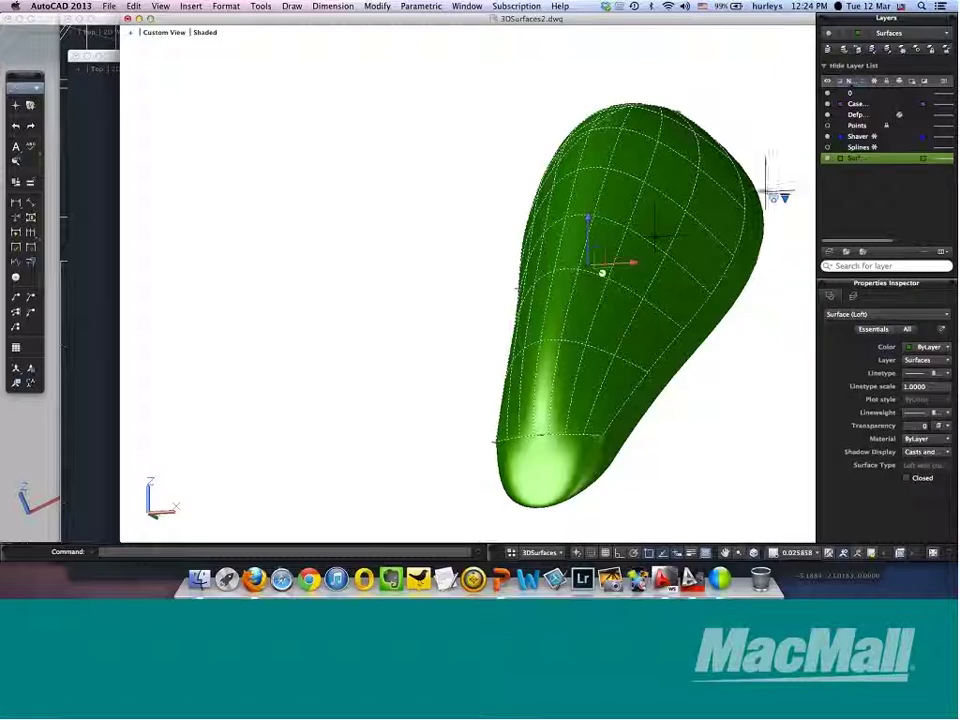
- Try the Normal to start and end sections option on the selected loft surface, and set it to Ruled
left_click(784, 197)
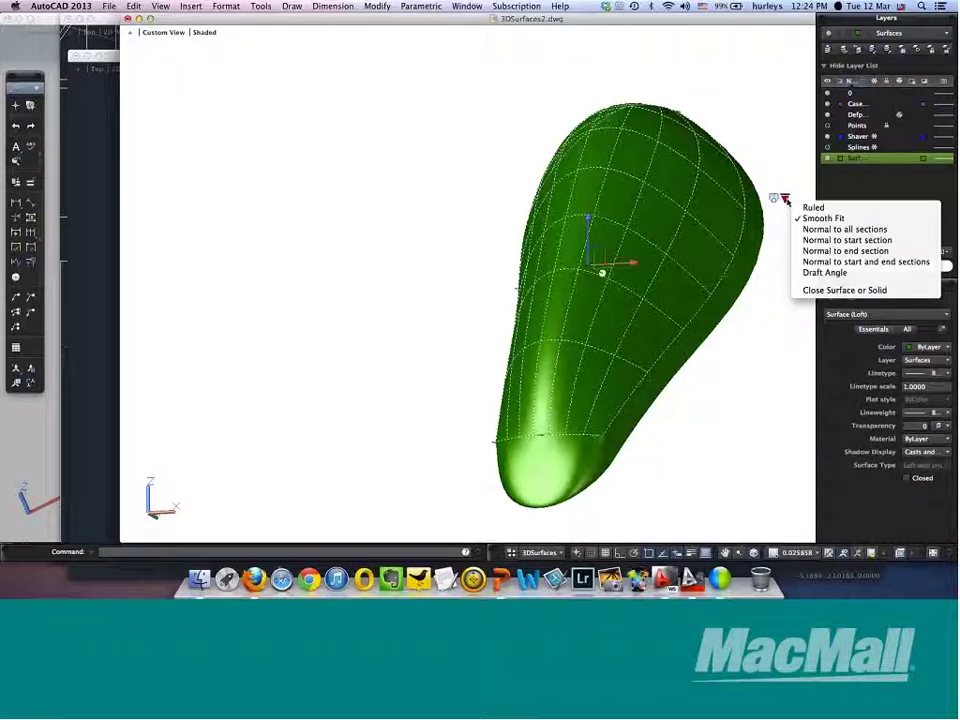
left_click(815, 262)
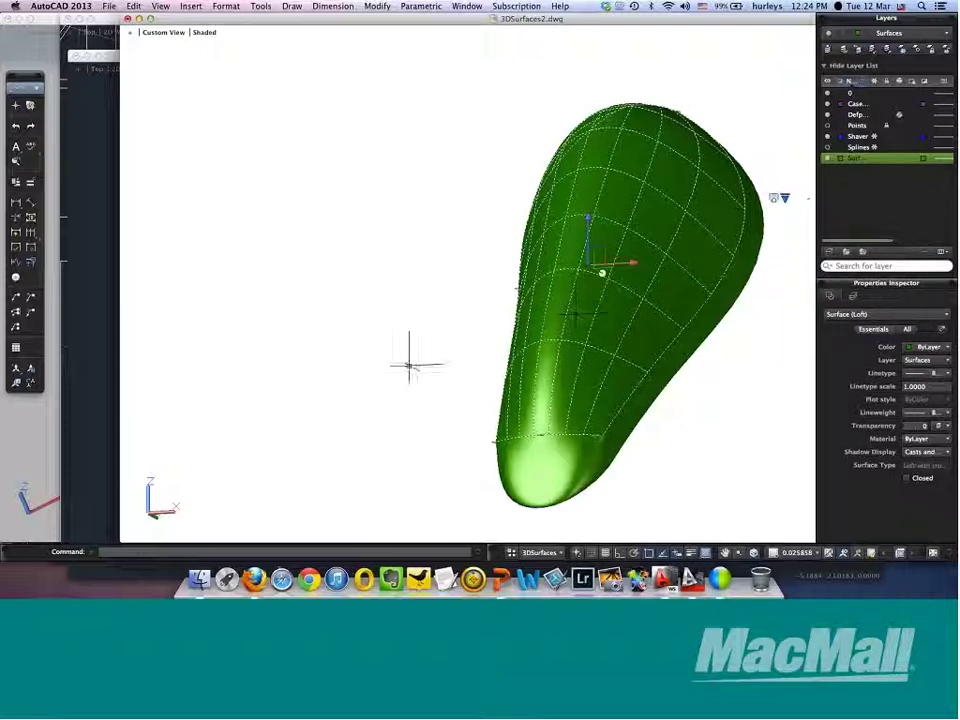
left_click(786, 200)
left_click(808, 207)
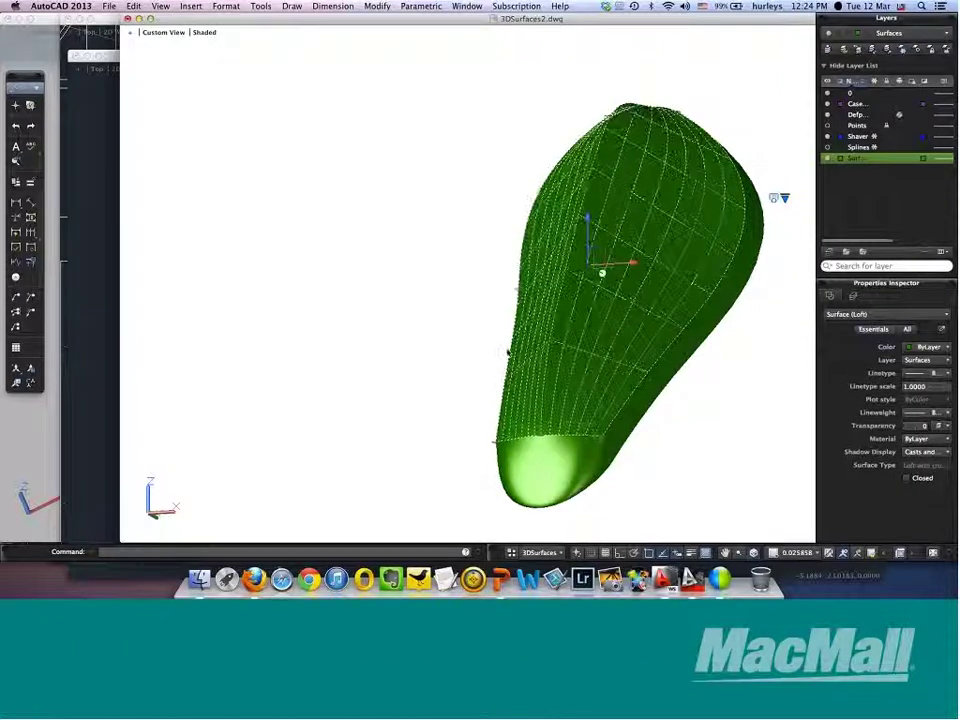
- Set the loft surface to Smooth Fit, and undo and redo the last change
left_click(564, 207)
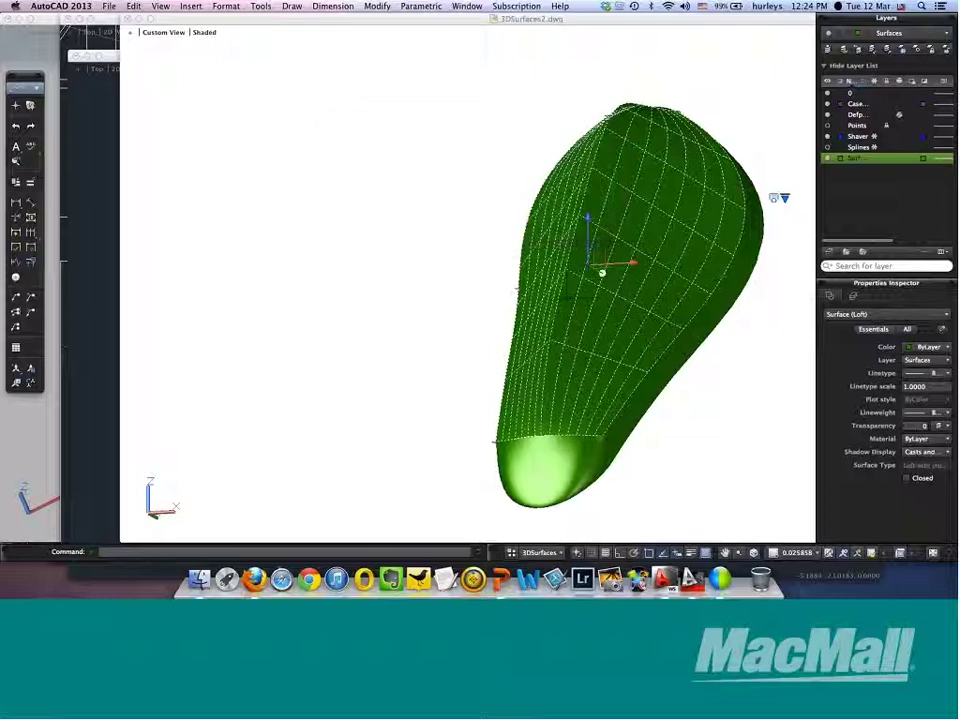
middle_click_drag(602, 319, 700, 230, "shift")
left_click(718, 210)
left_click(754, 203)
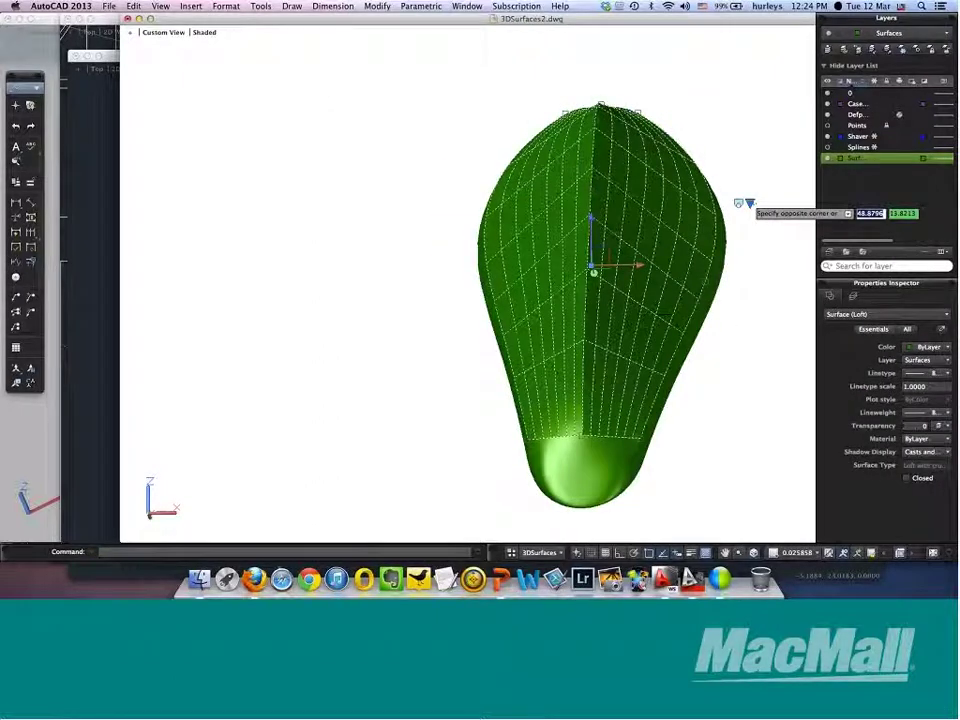
left_click(750, 204)
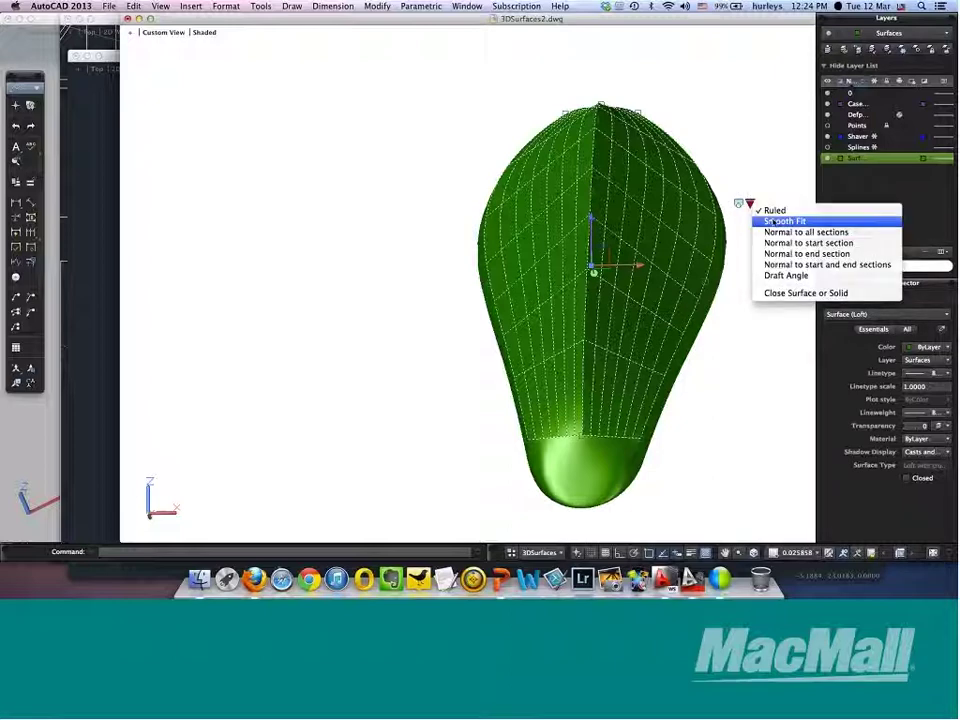
left_click(773, 221)
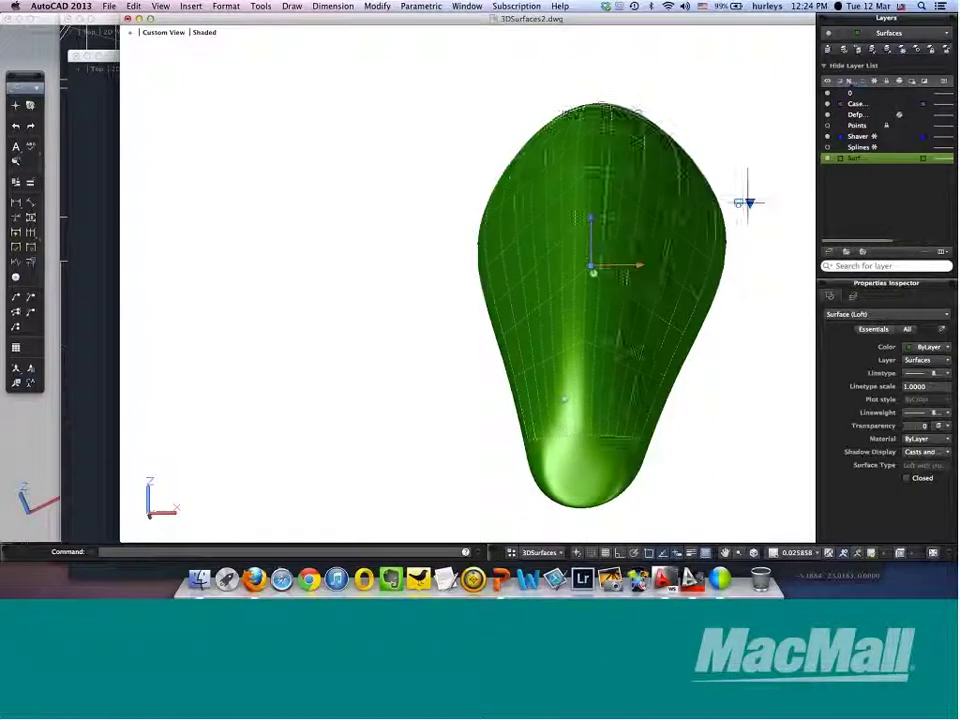
key("super+z")
key("super+shift+z")
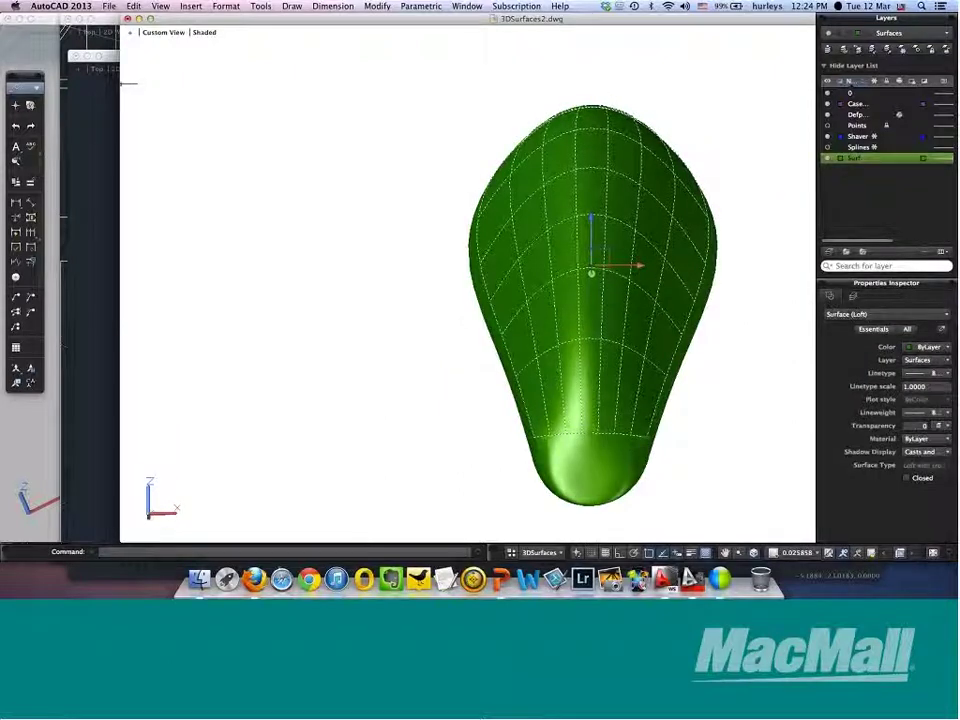
- Create a new drawing from the acad.dwt template and set its view to SW Isometric
left_click(109, 6)
left_click(117, 19)
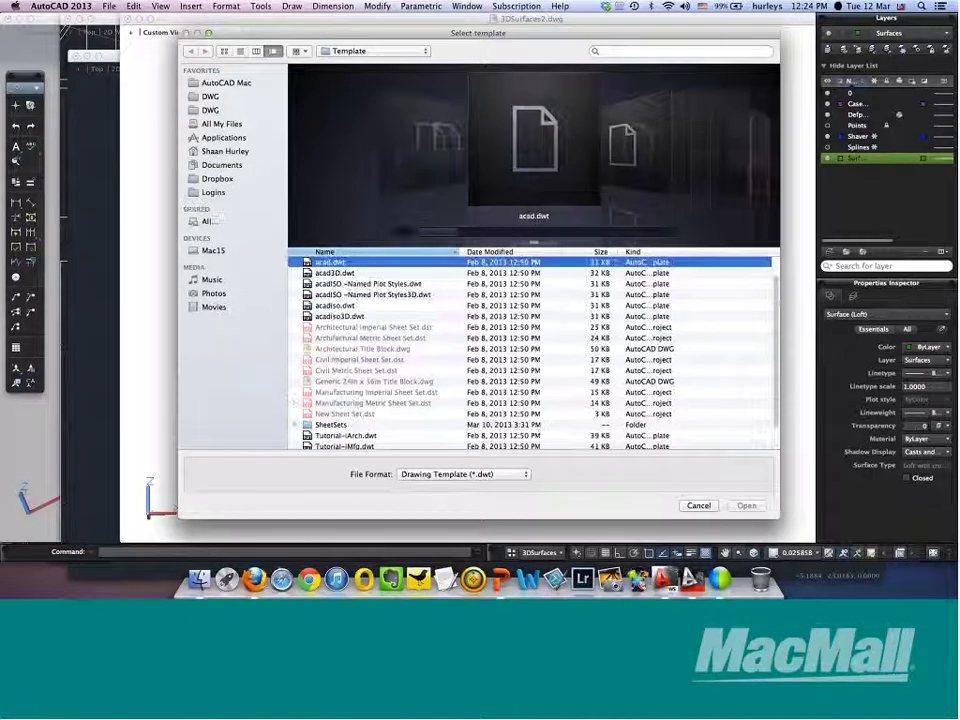
left_click(762, 508)
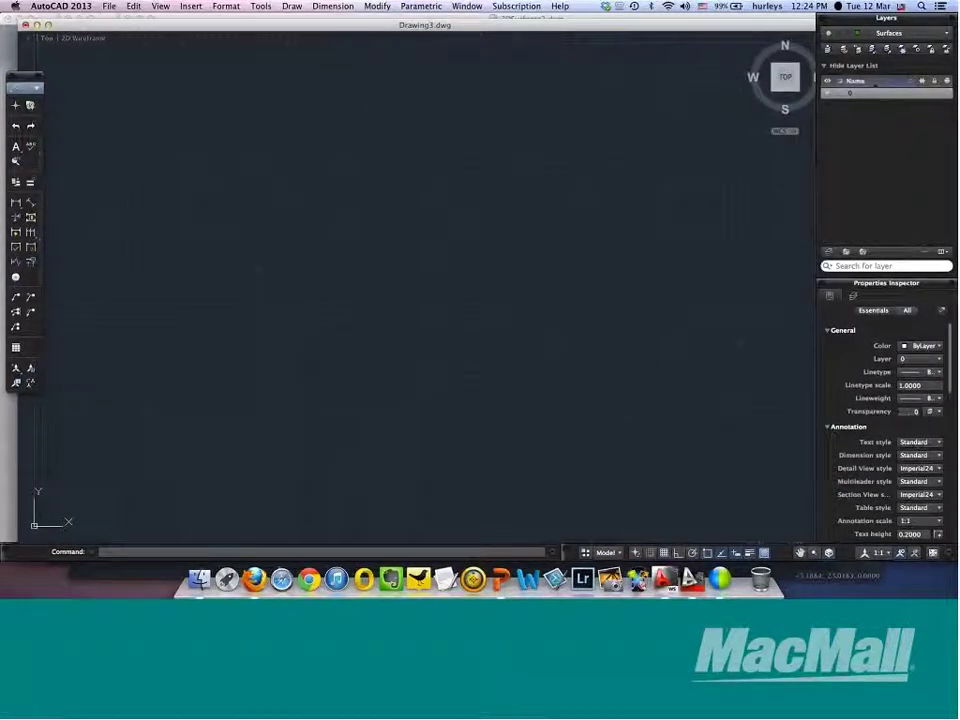
left_click(775, 97)
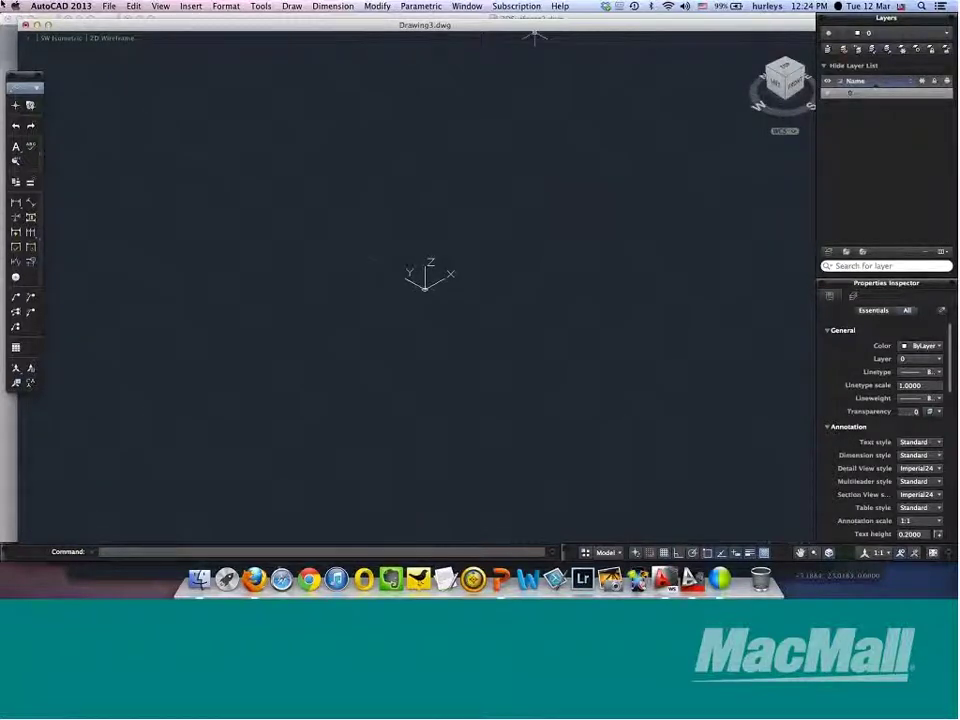
- Switch the displayed tool set from Annotation to the 3D modeling tools
left_click(70, 39)
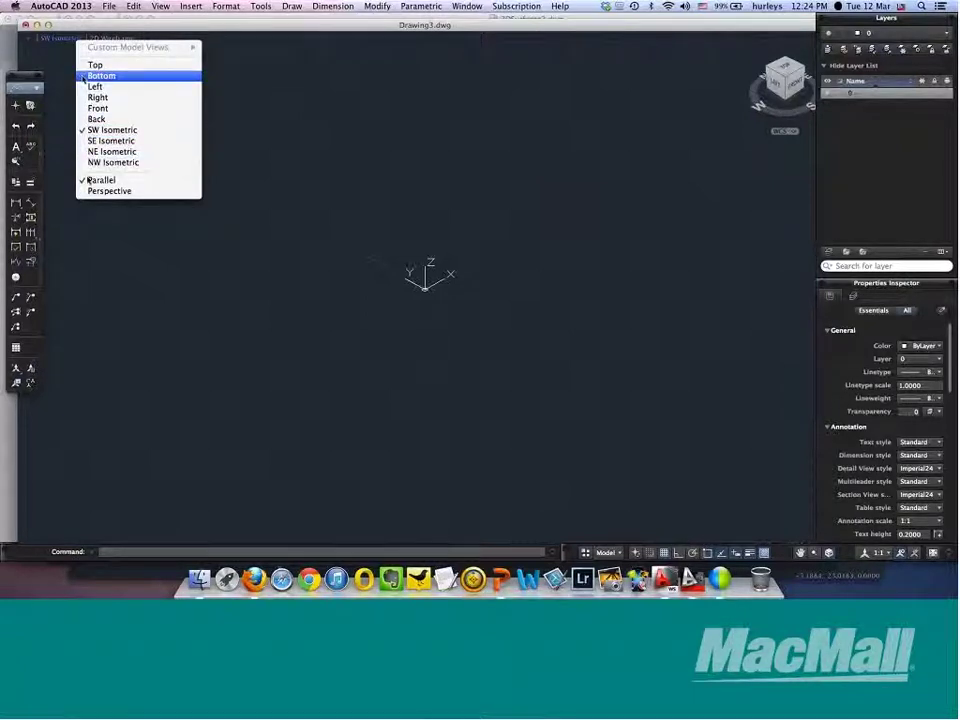
left_click(516, 243)
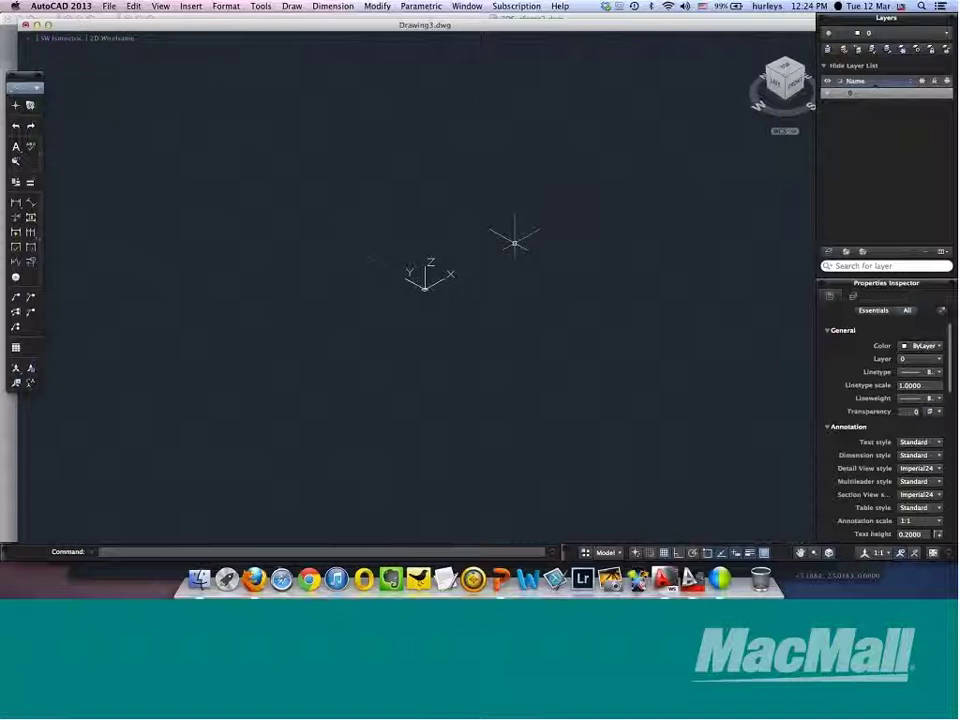
left_click(25, 88)
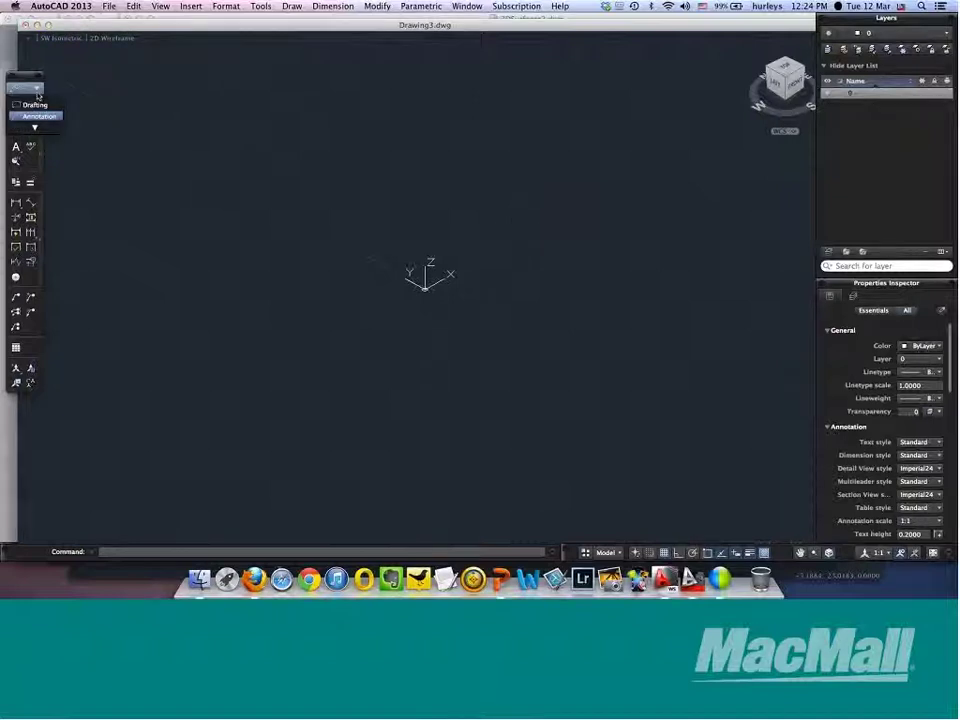
left_click(30, 111)
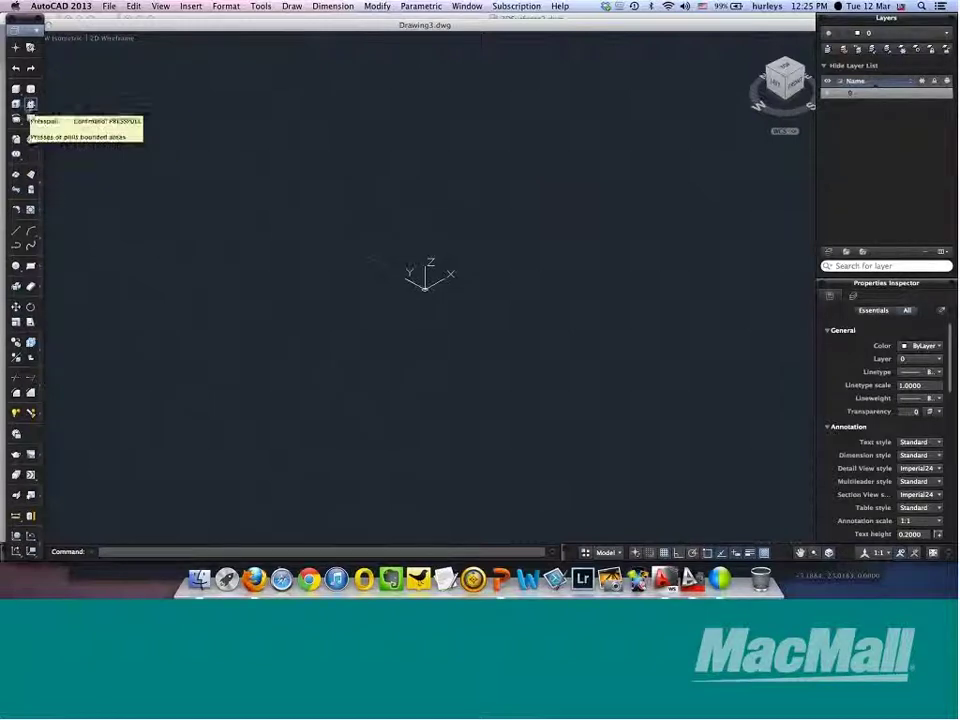
- Draw a solid box about 0.85 long and 0.76 high around the origin, and display it in the Conceptual visual style
left_click(16, 88)
left_click(360, 228)
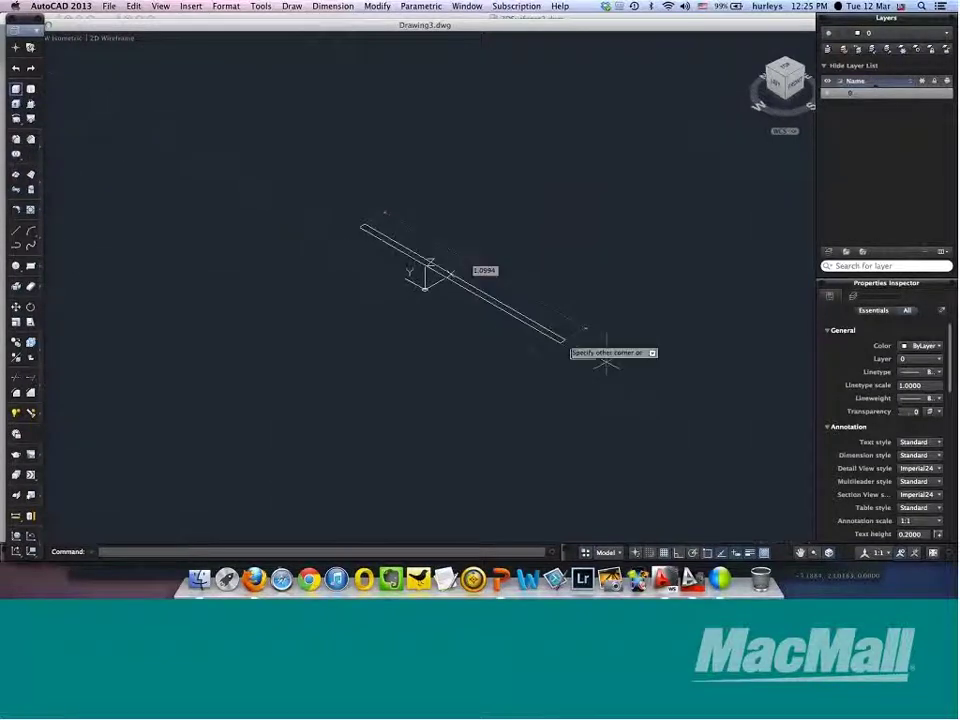
left_click(437, 450)
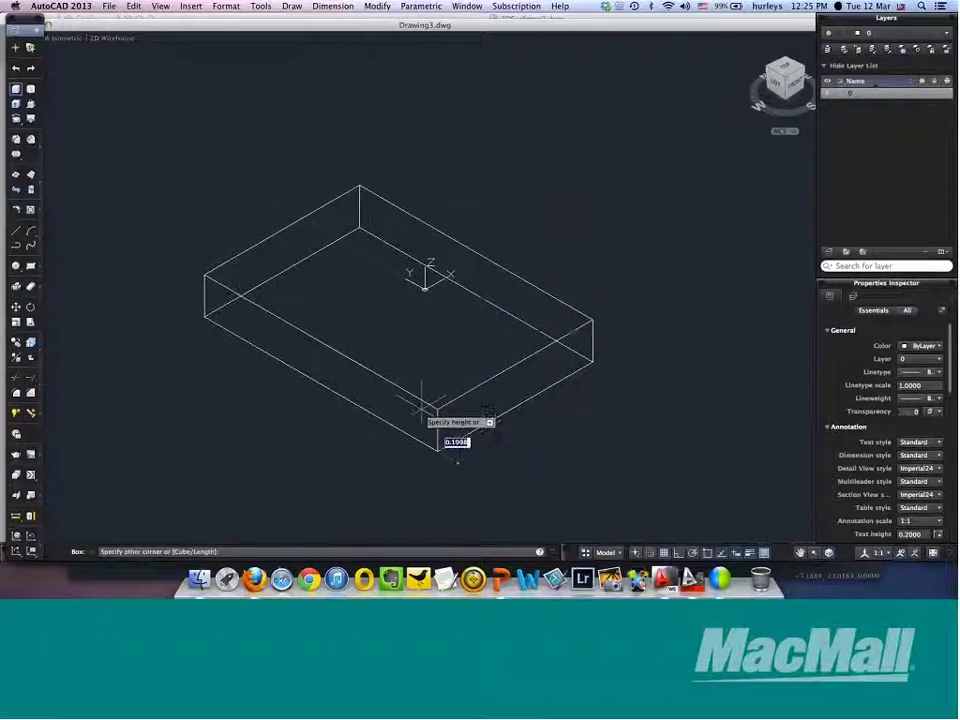
left_click(396, 279)
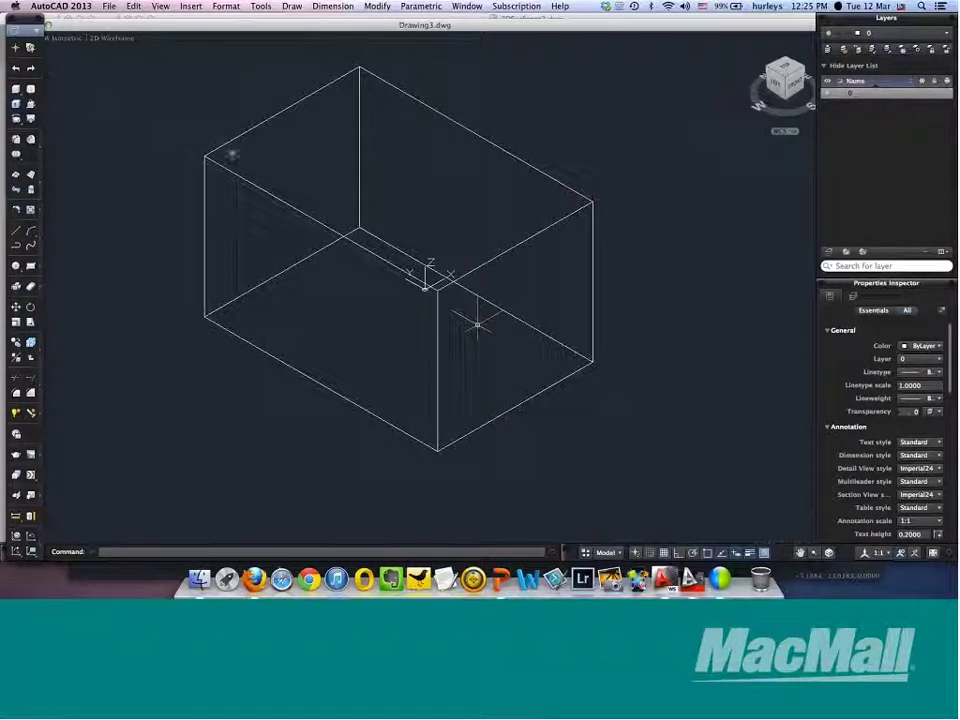
left_click(112, 38)
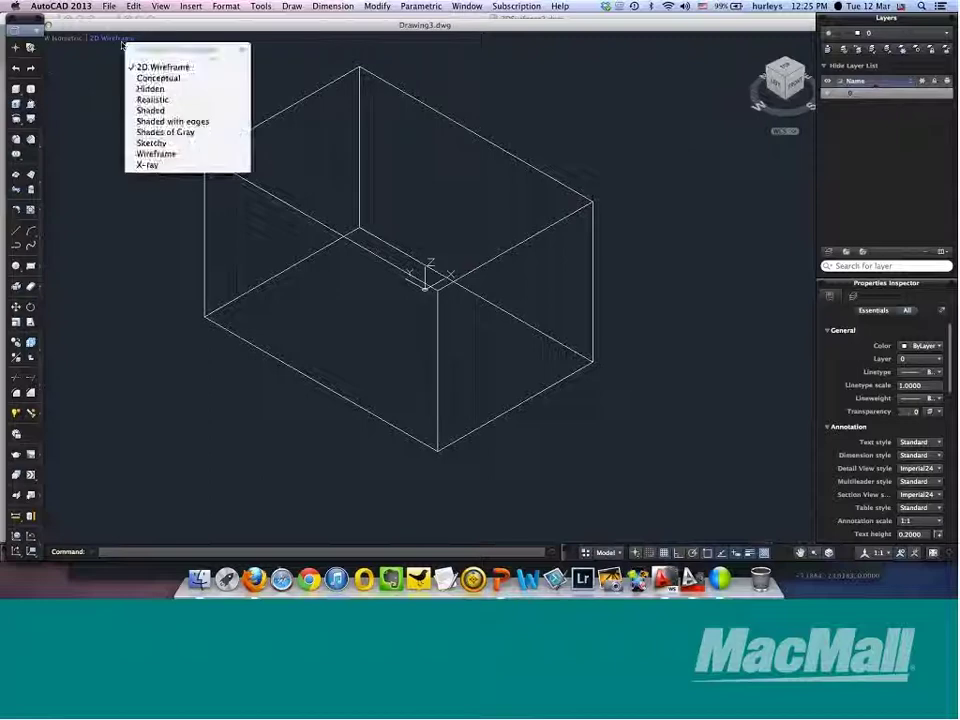
left_click(137, 79)
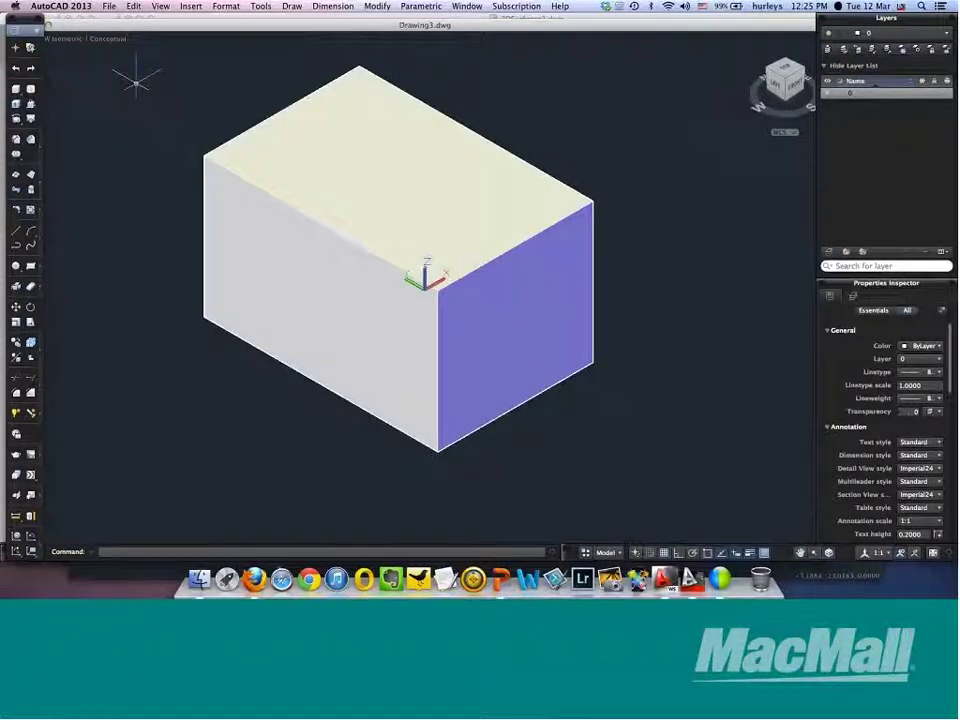
- Flatten the box to a very thin slab by stretching its height grip down towards the base
left_click(320, 140)
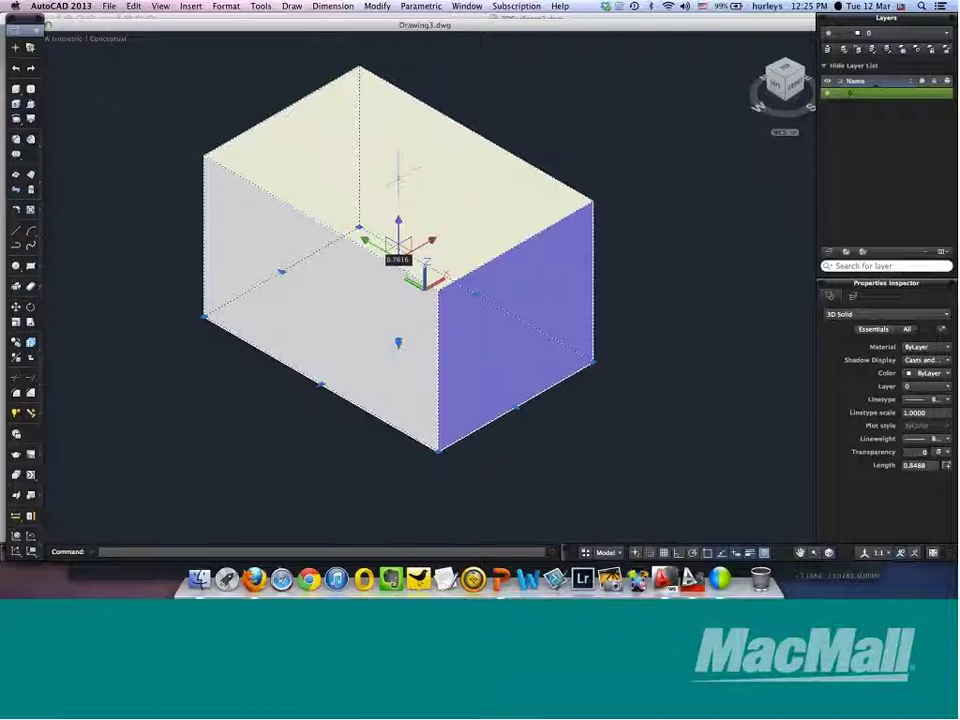
left_click(399, 178)
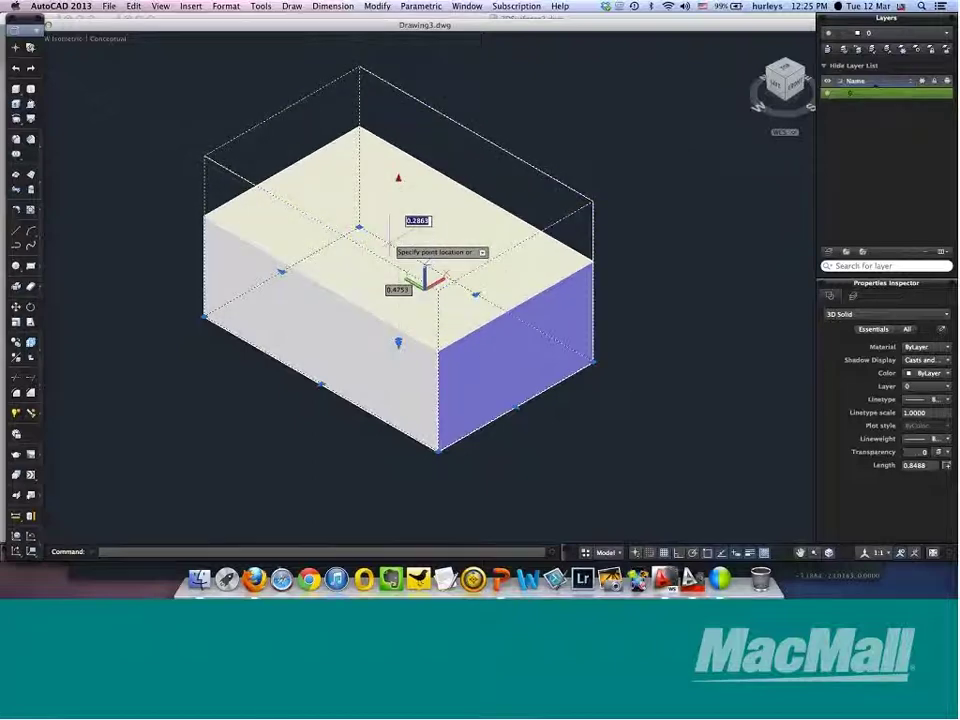
key("Escape")
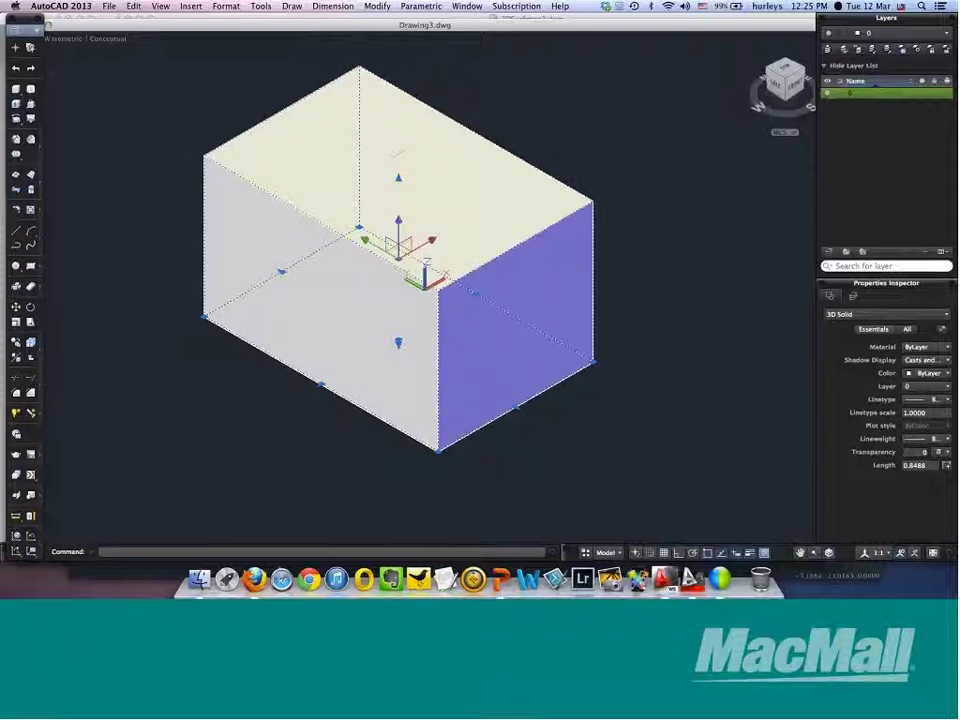
left_click(398, 178)
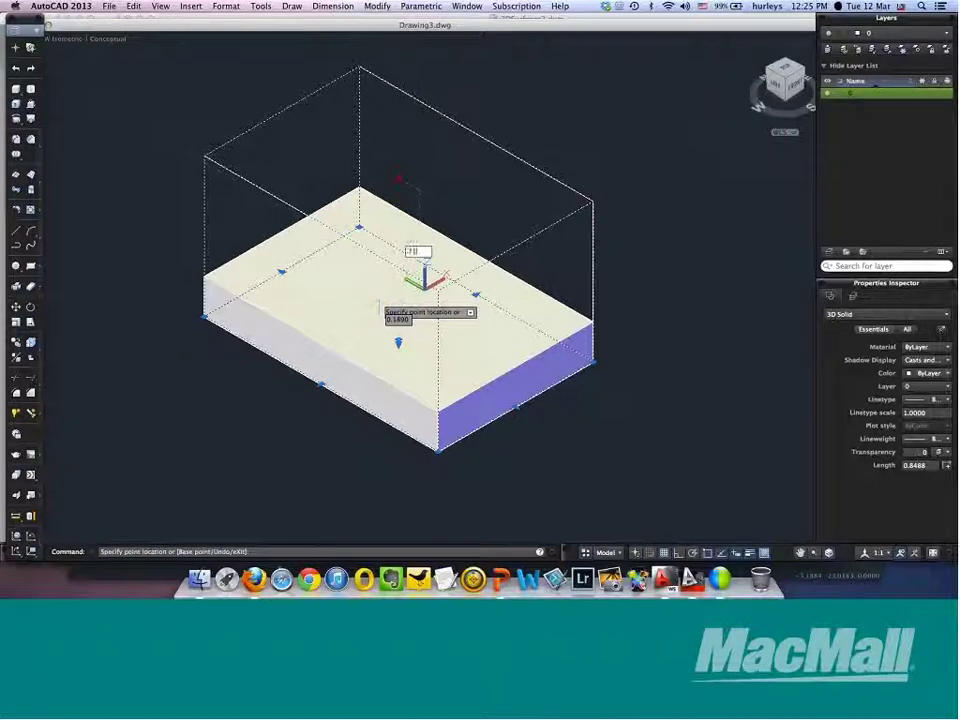
left_click(379, 300)
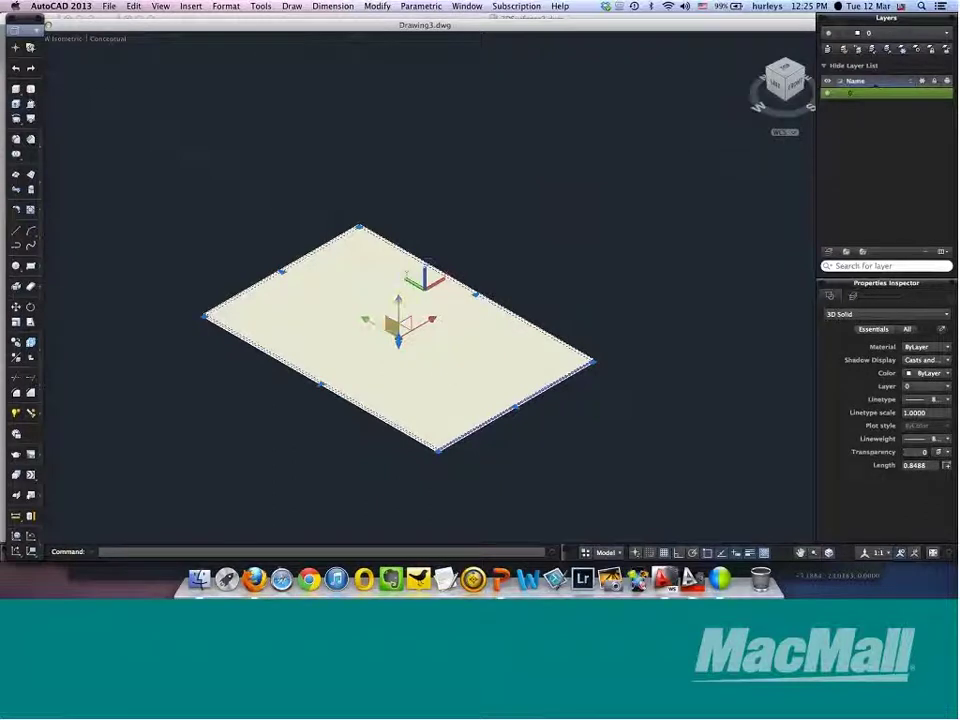
left_click(398, 336)
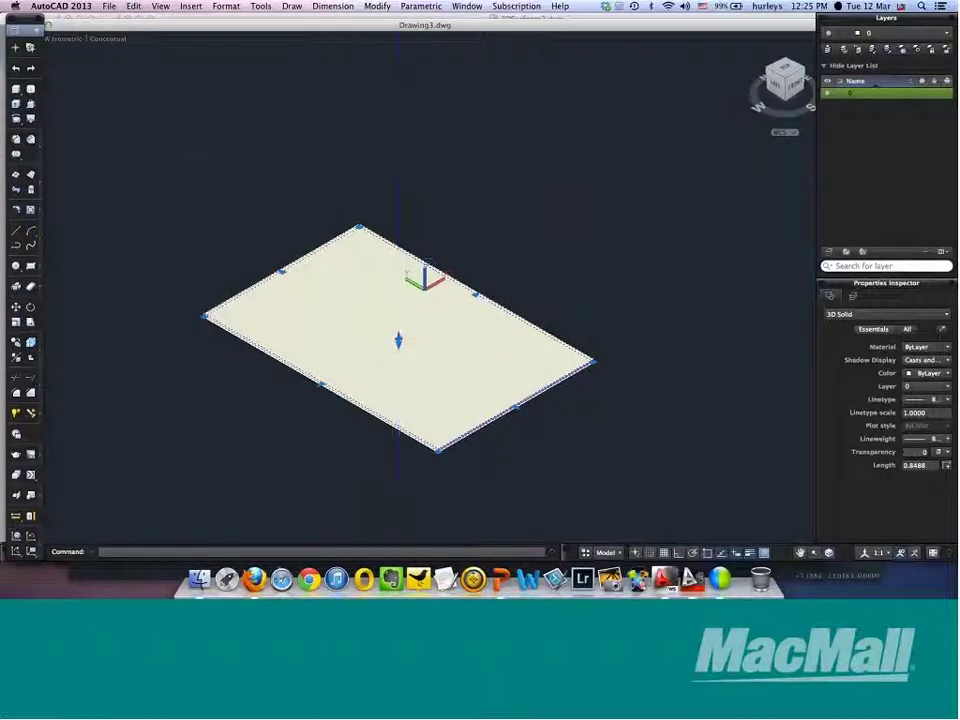
key("Escape")
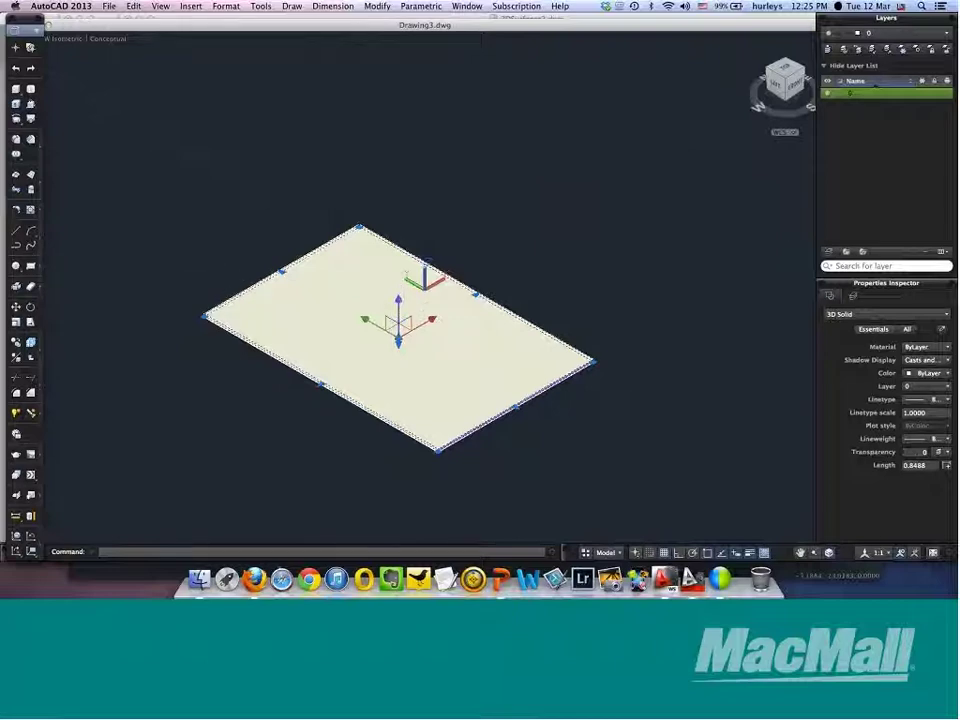
- Use Presspull on the slab's top face to pull it upward into a tall box
left_click(26, 80)
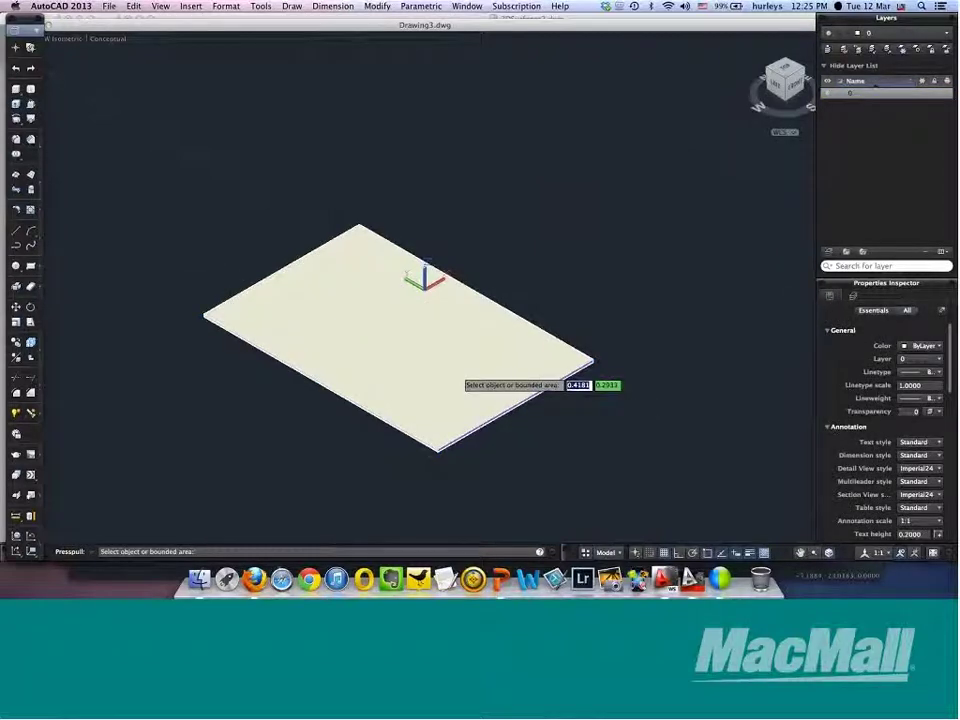
left_click(385, 345)
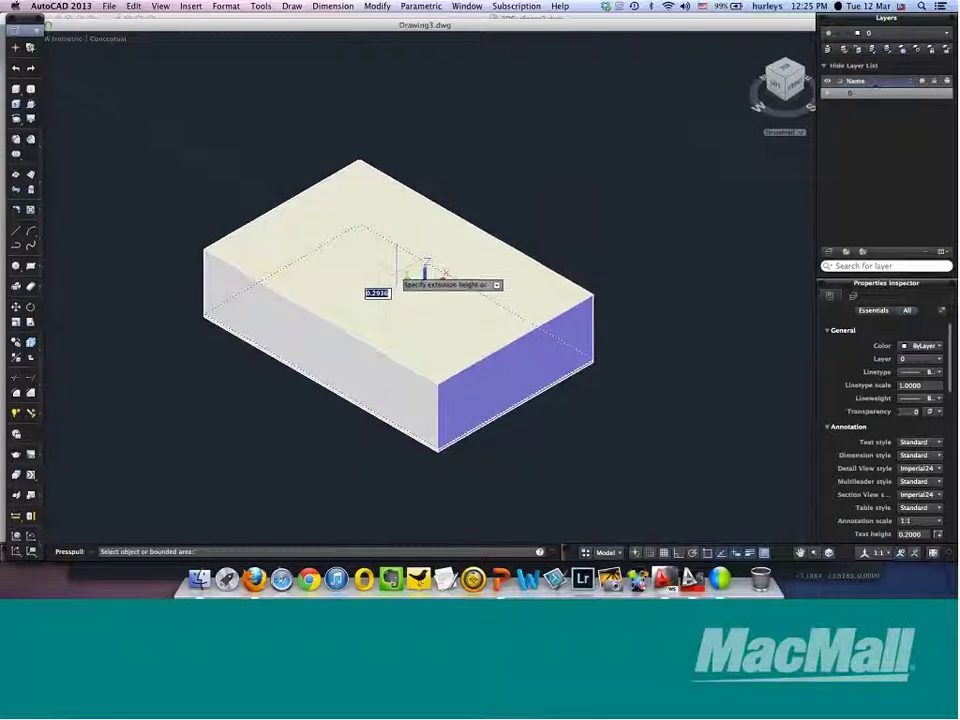
left_click(432, 178)
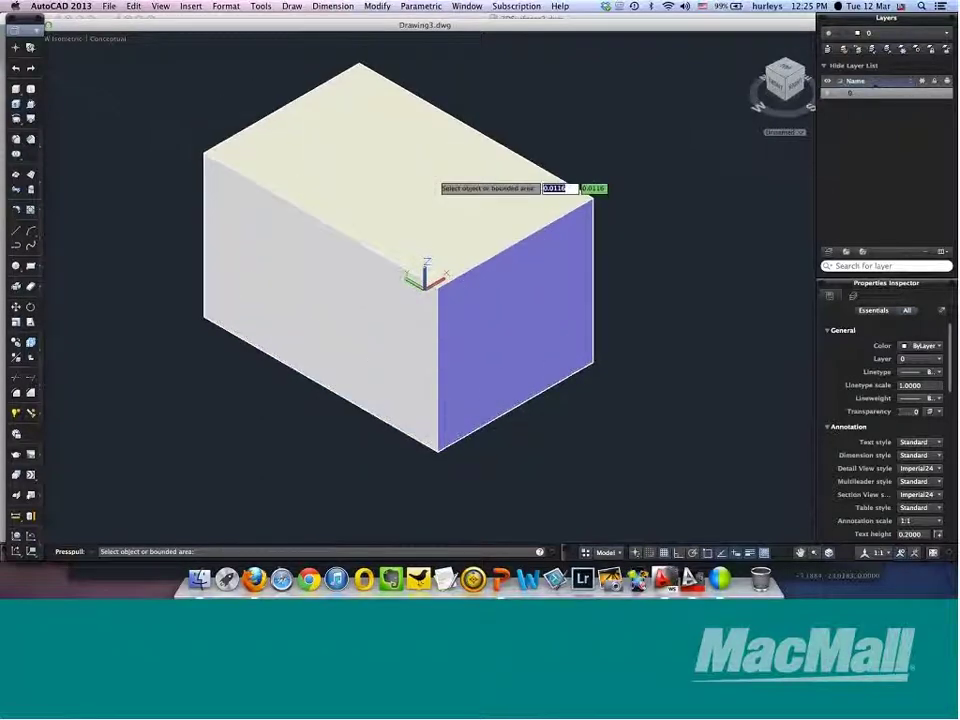
key("Escape")
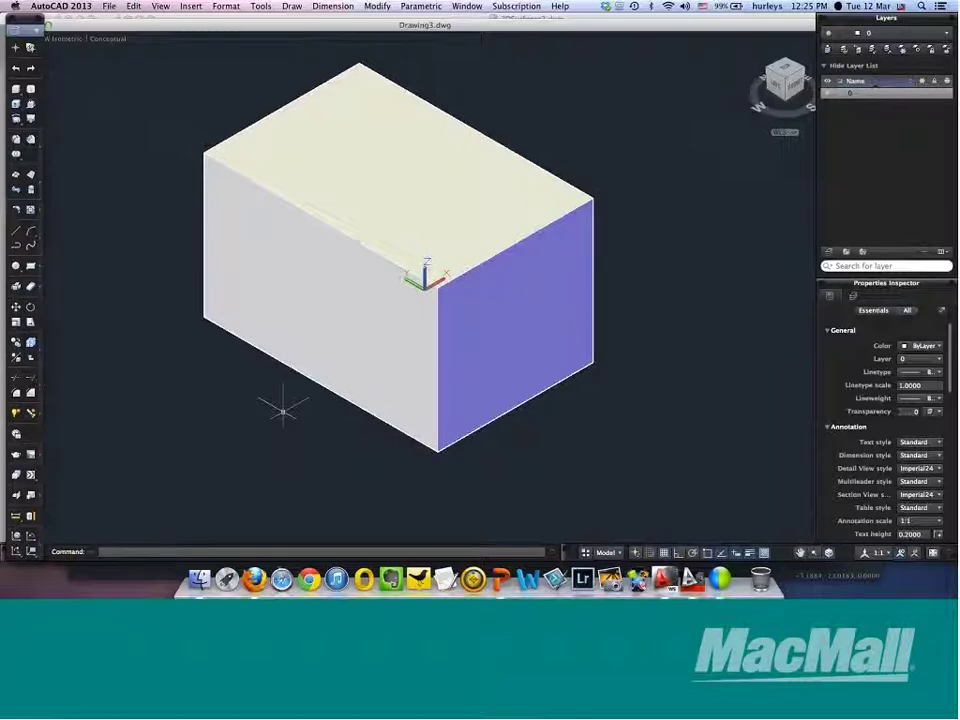
- Switch to the PDF Stage-KingLear-1.dwg drawing
left_click(467, 7)
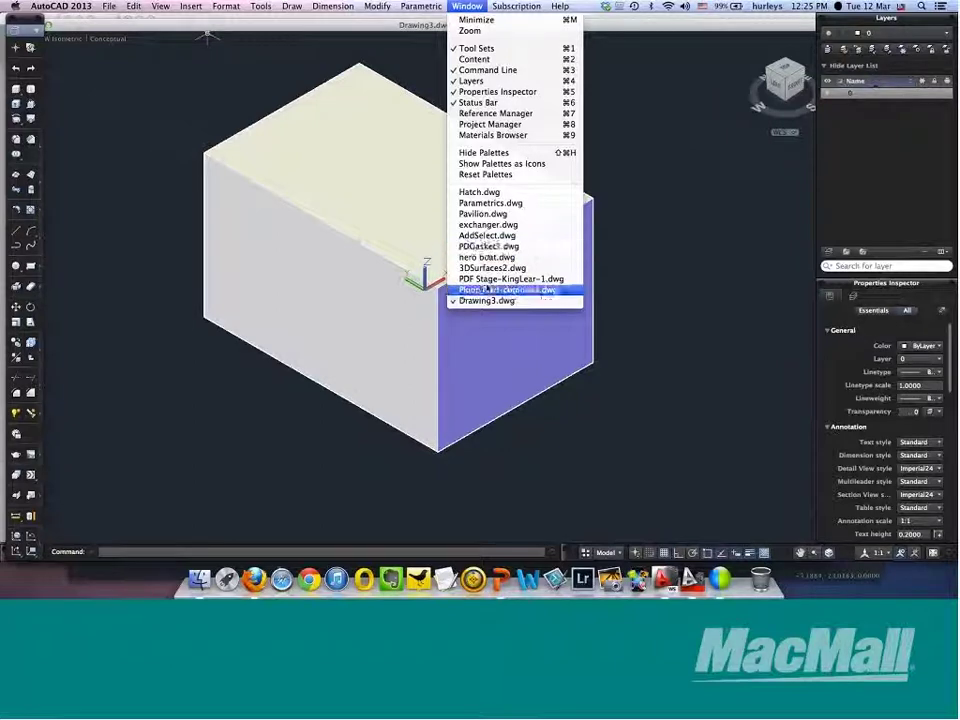
left_click(483, 284)
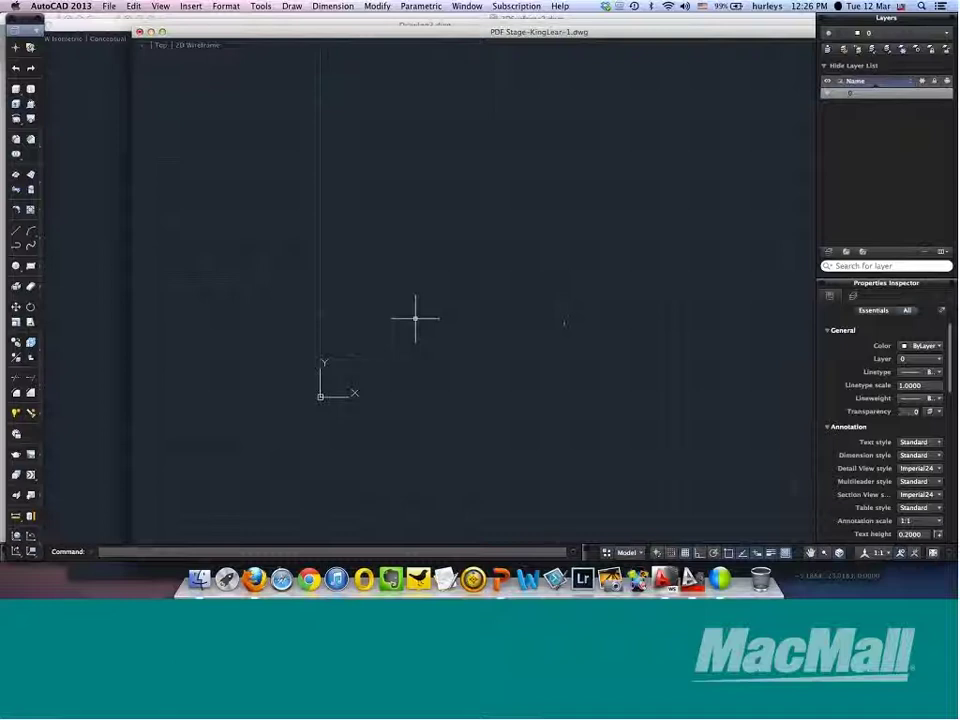
- Try to attach King Lear - 1 - GROUND PLAN.pdf with PDFATTACH at the default scale of 1.0000, and cancel the repeated file selection
type("pdf")
key("Down")
key("Down")
key("Down")
key("Down")
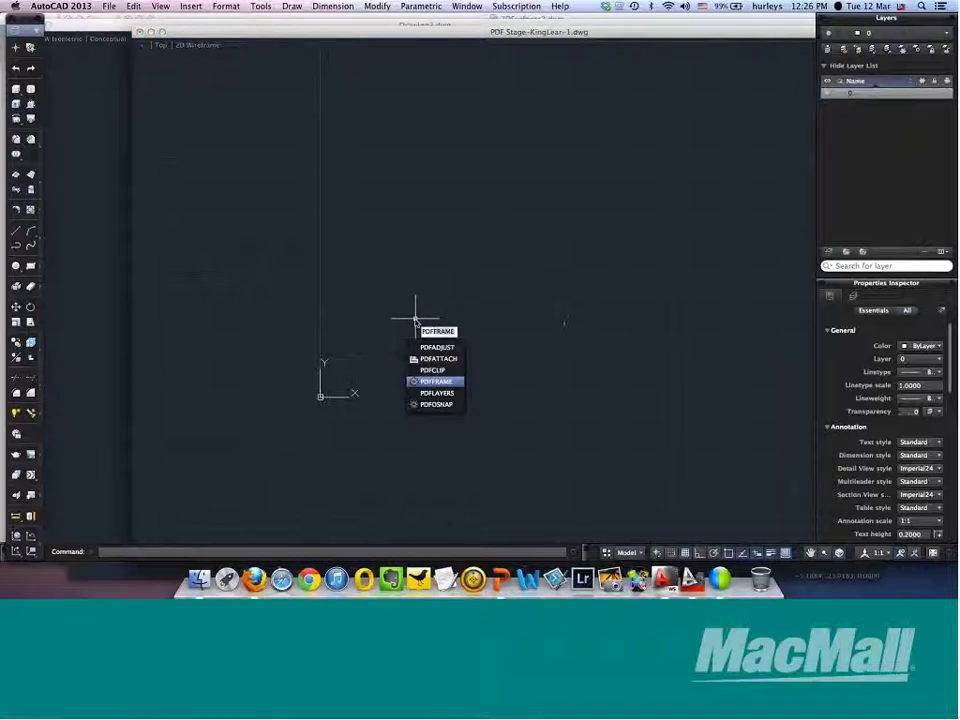
key("Up")
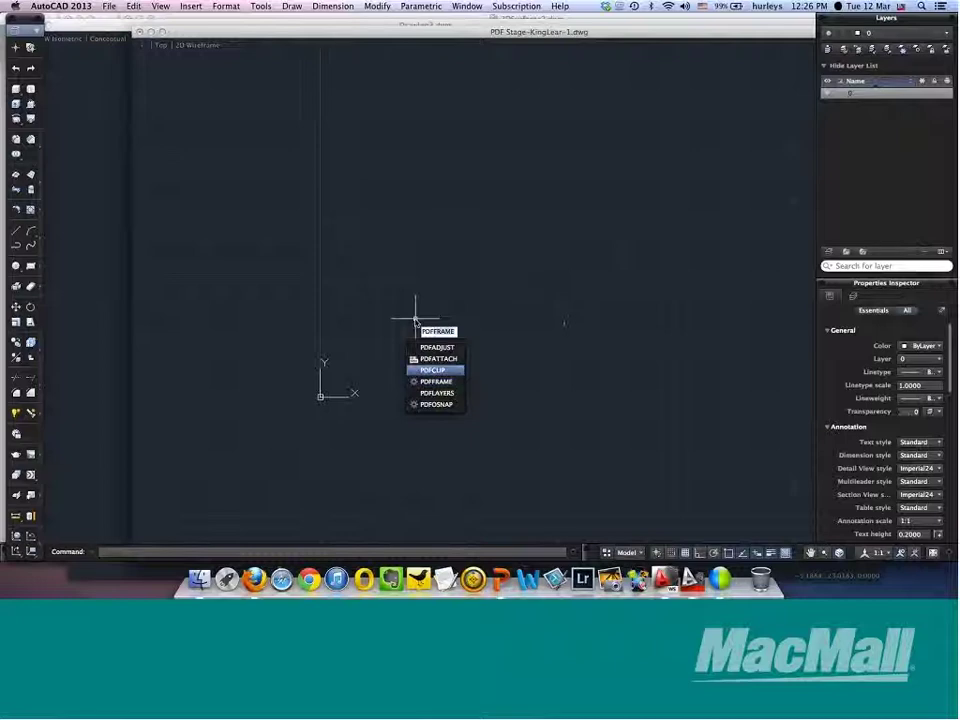
key("Up")
key("Return")
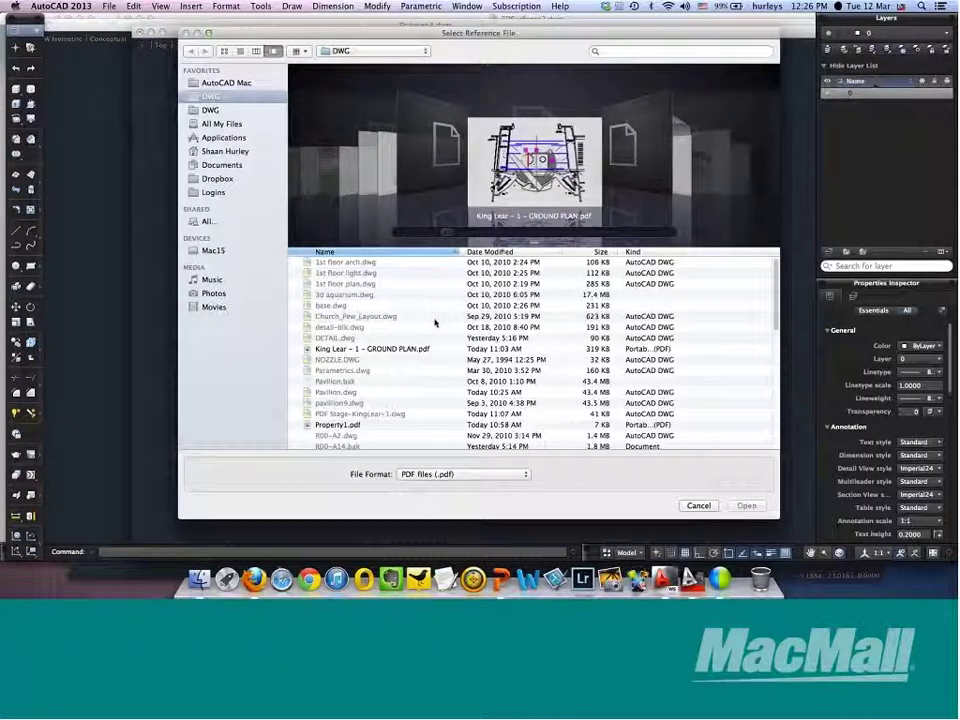
left_click(440, 348)
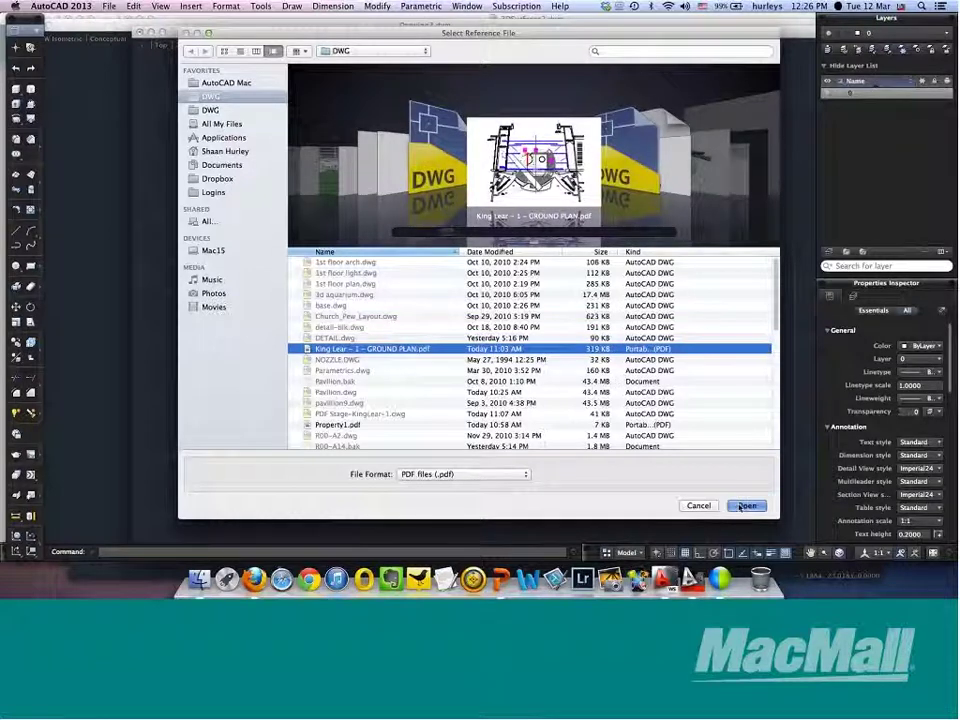
left_click(747, 505)
key("Return")
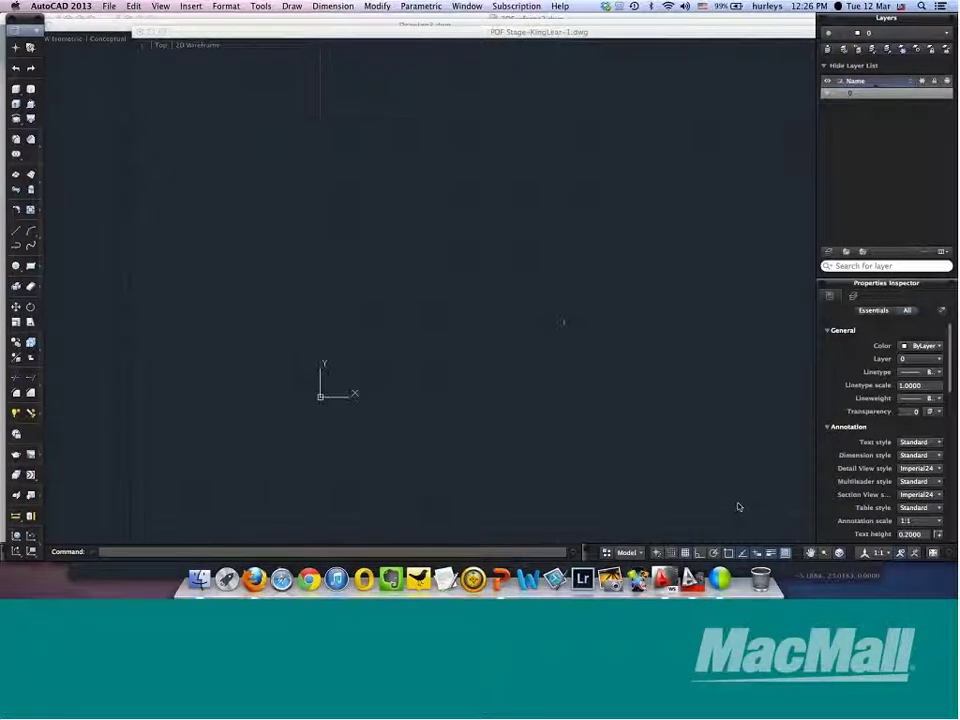
left_click(280, 420)
key("Return")
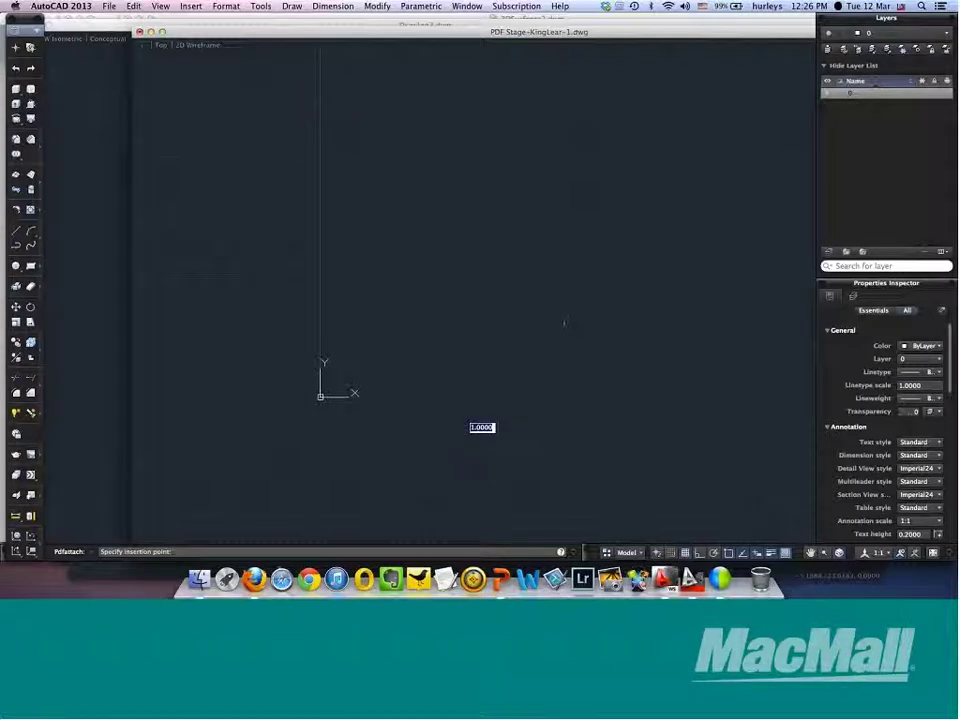
key("Return")
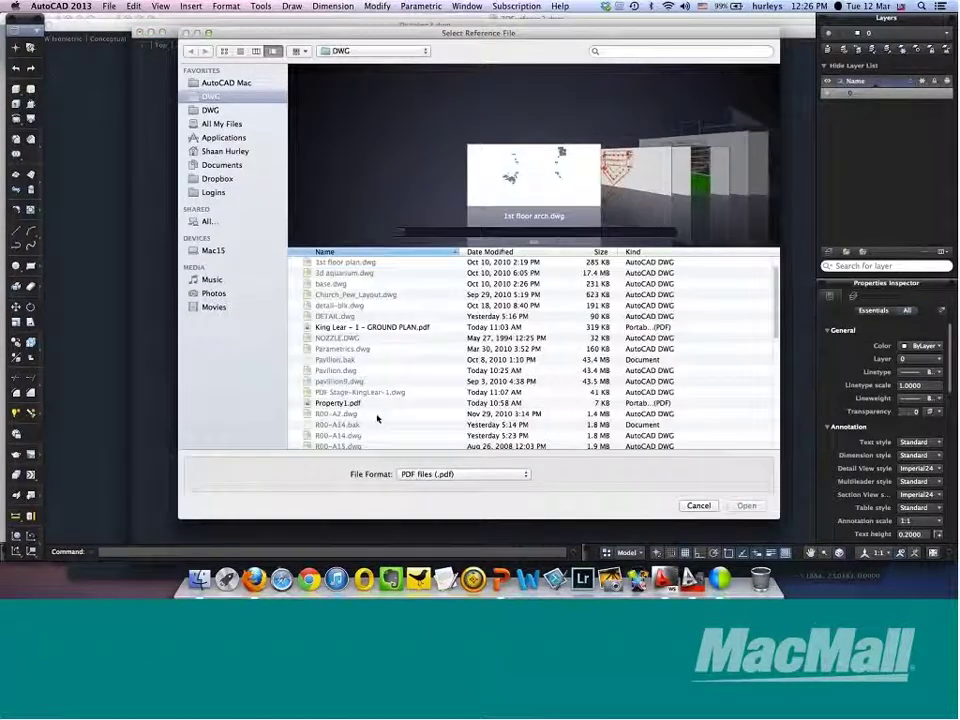
left_click(700, 506)
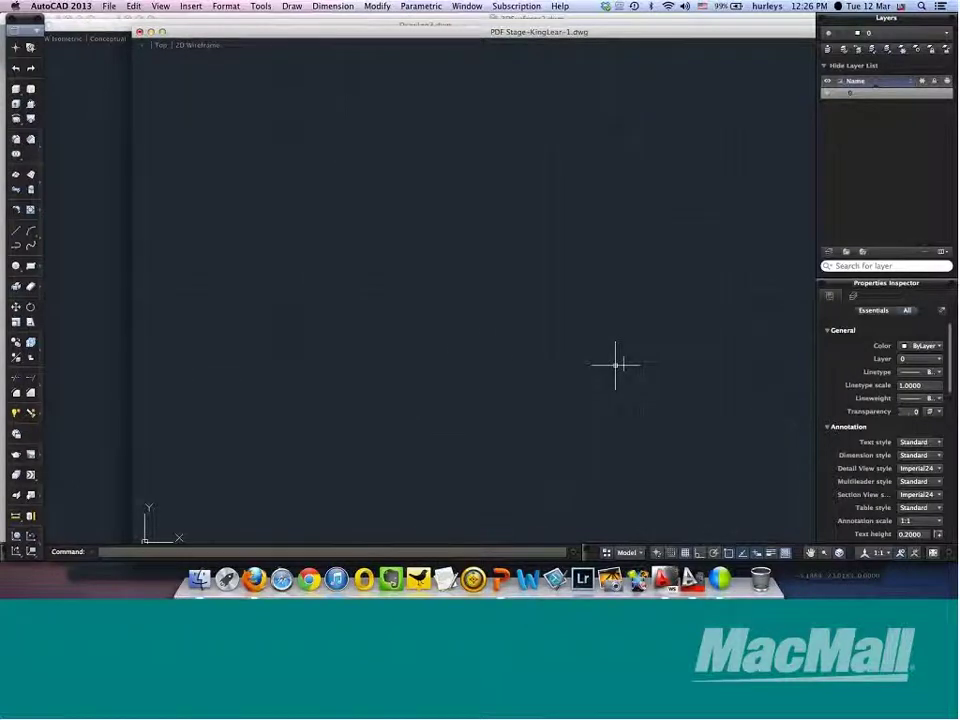
- Attach King Lear - 1 - GROUND PLAN.pdf with PDFATTACH at a picked insertion point, using the default scale of 1.0000
type("dfframe")
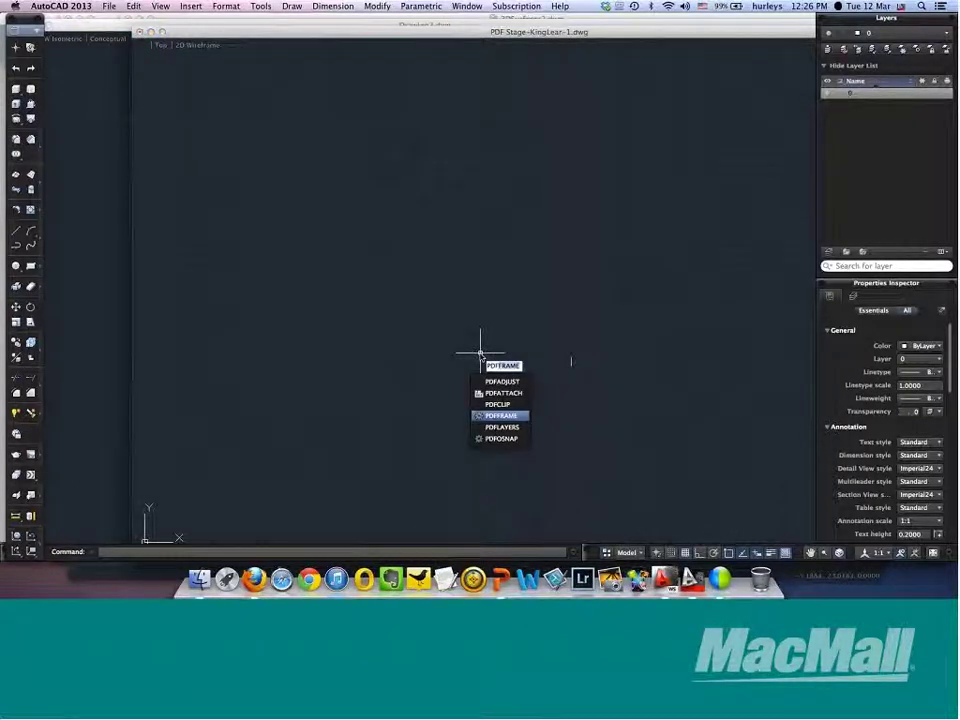
key("Up")
key("Up")
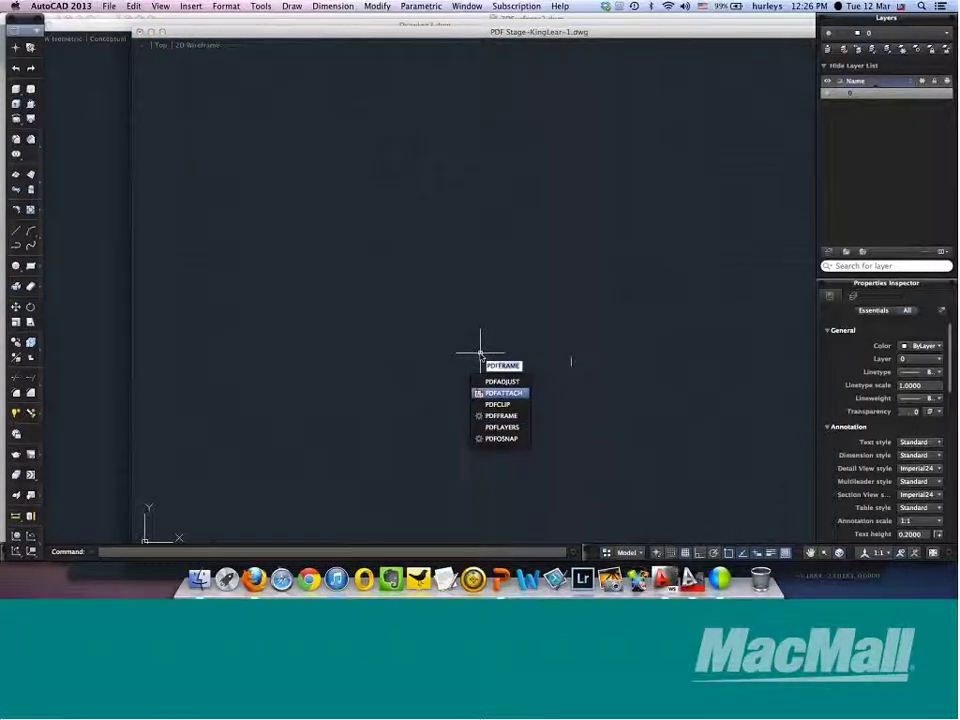
key("Return")
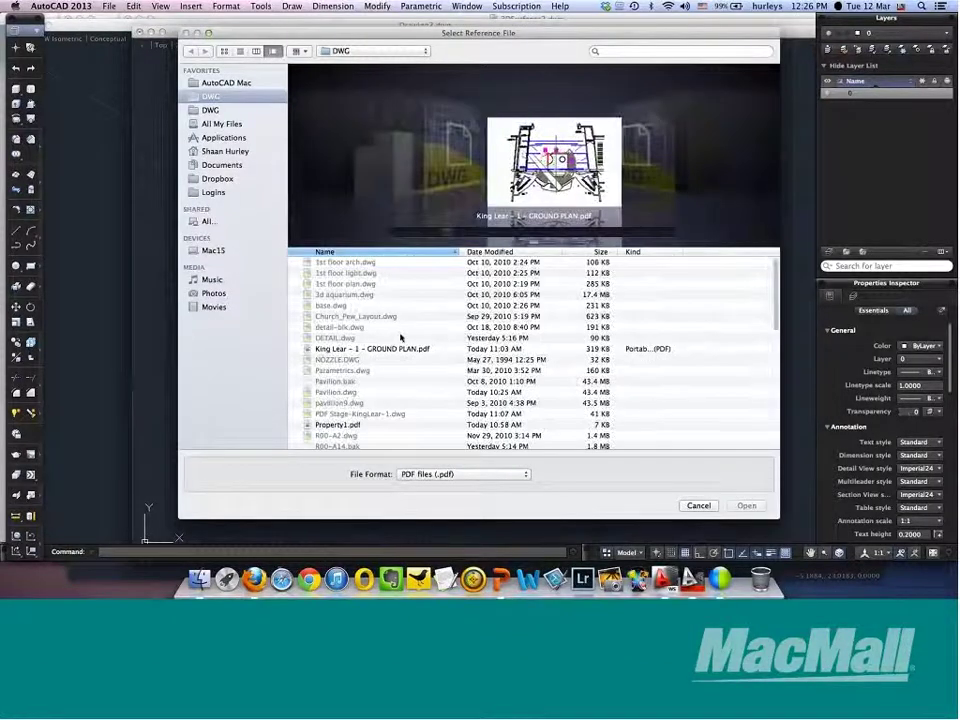
left_click(385, 348)
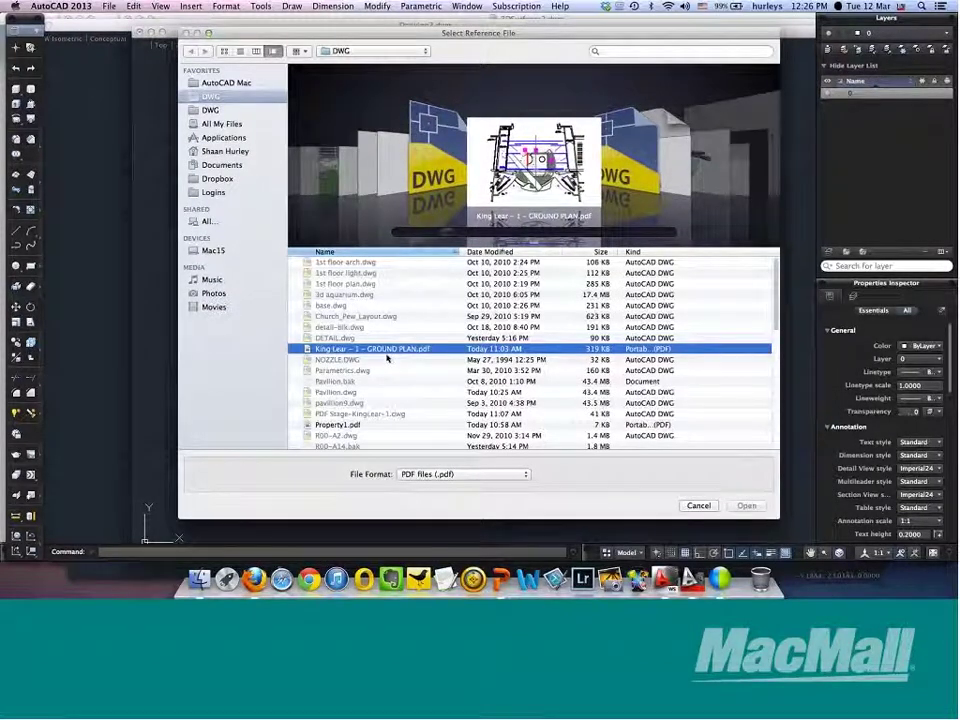
left_click(746, 505)
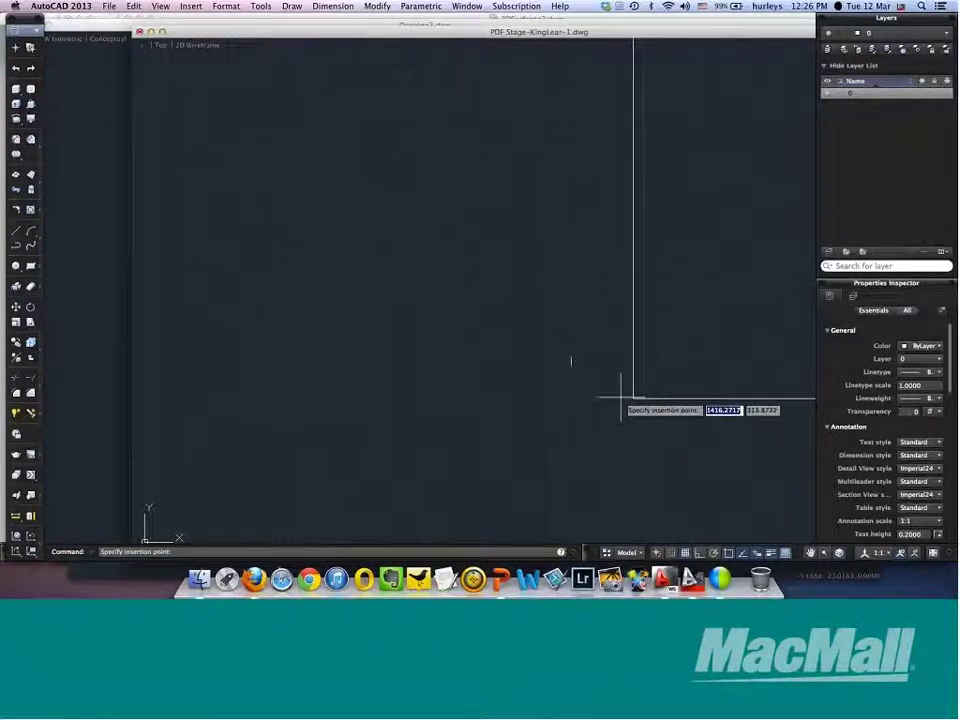
left_click(247, 442)
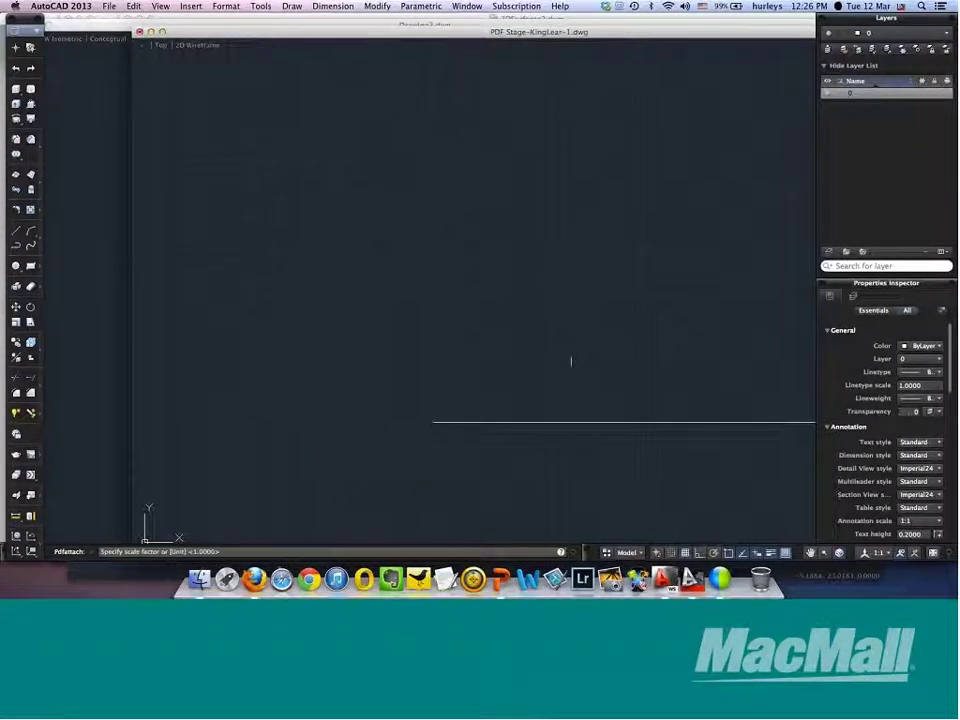
key("Return")
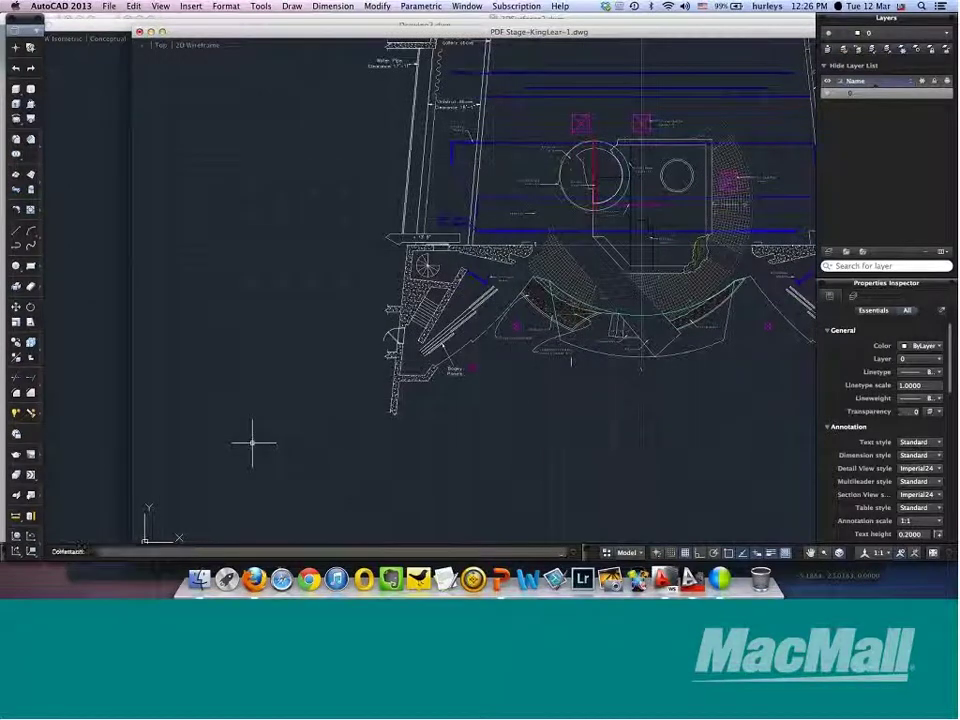
- Draw a horizontal line rightward from the PDF plan's lower-right wall, continued vertically up to the height of the plan's upper wall
scroll(392, 463, "down", 5)
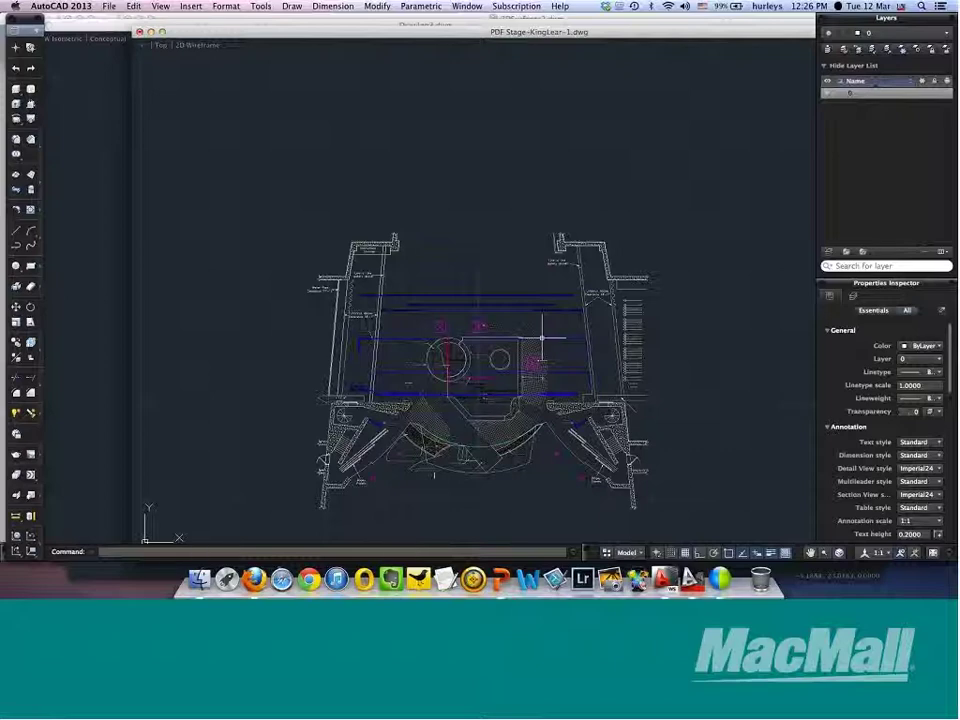
scroll(518, 357, "up", 2)
scroll(524, 357, "down", 3)
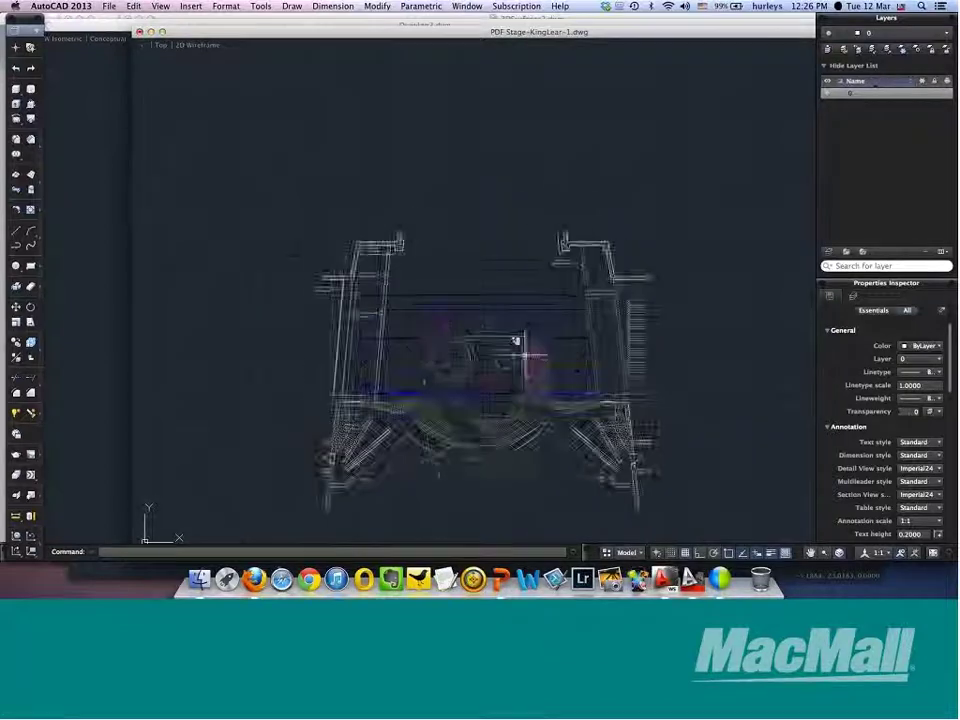
type("l")
key("Return")
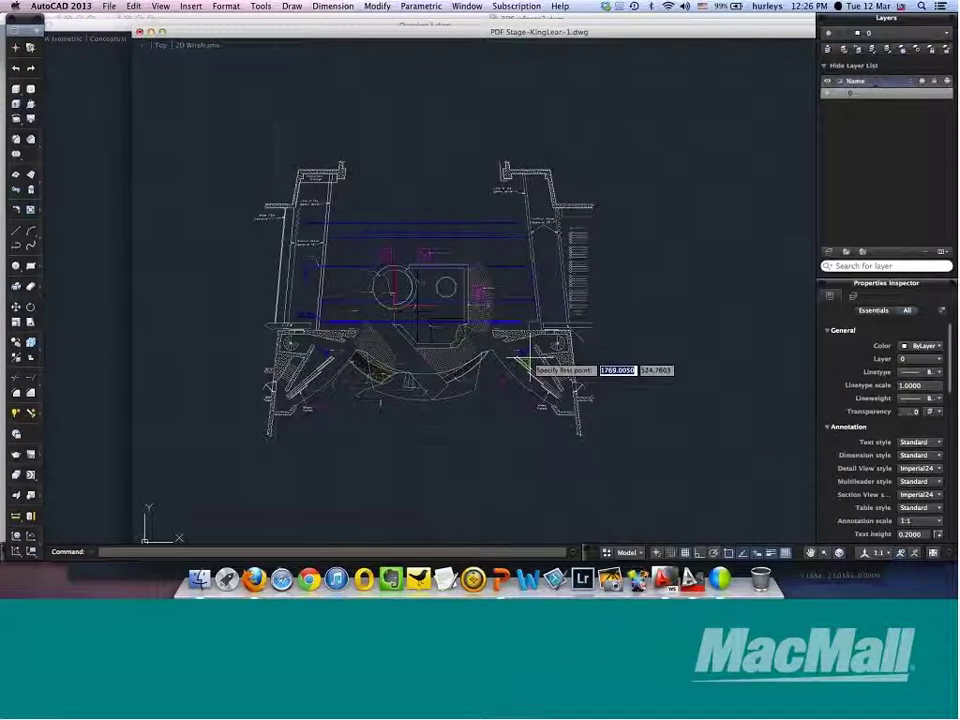
scroll(580, 432, "up", 3)
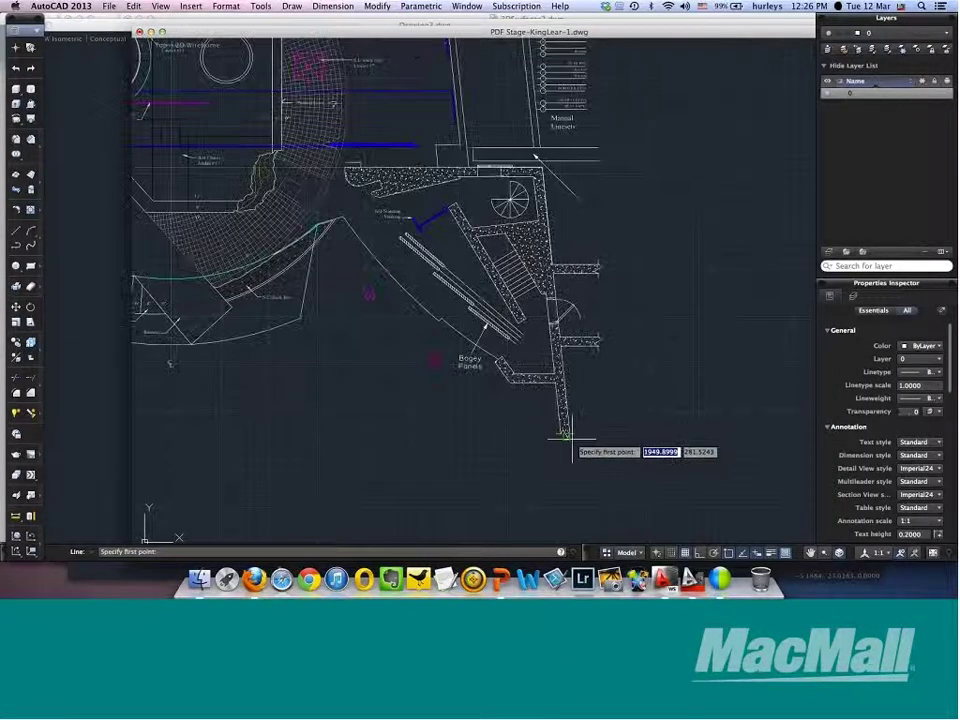
left_click(562, 348)
left_click(734, 336)
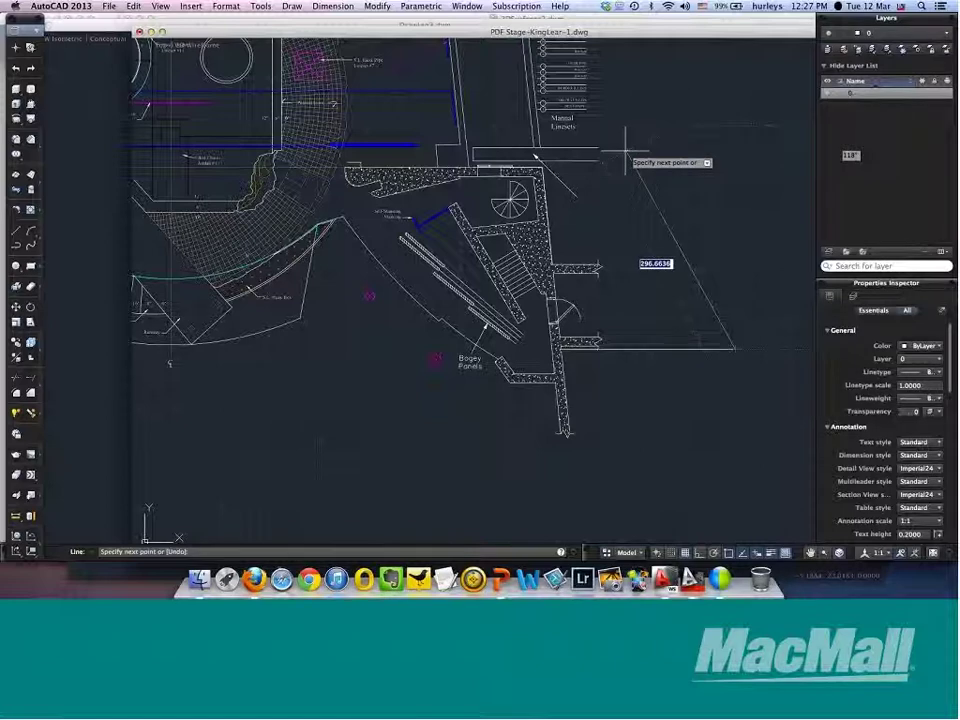
left_click(736, 158)
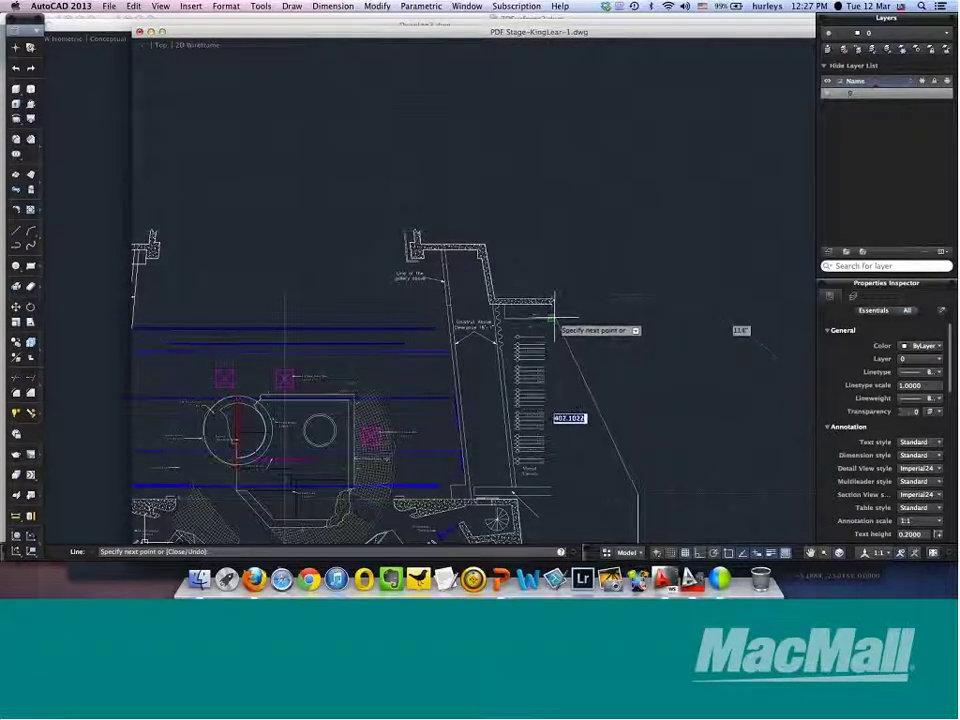
left_click(638, 318)
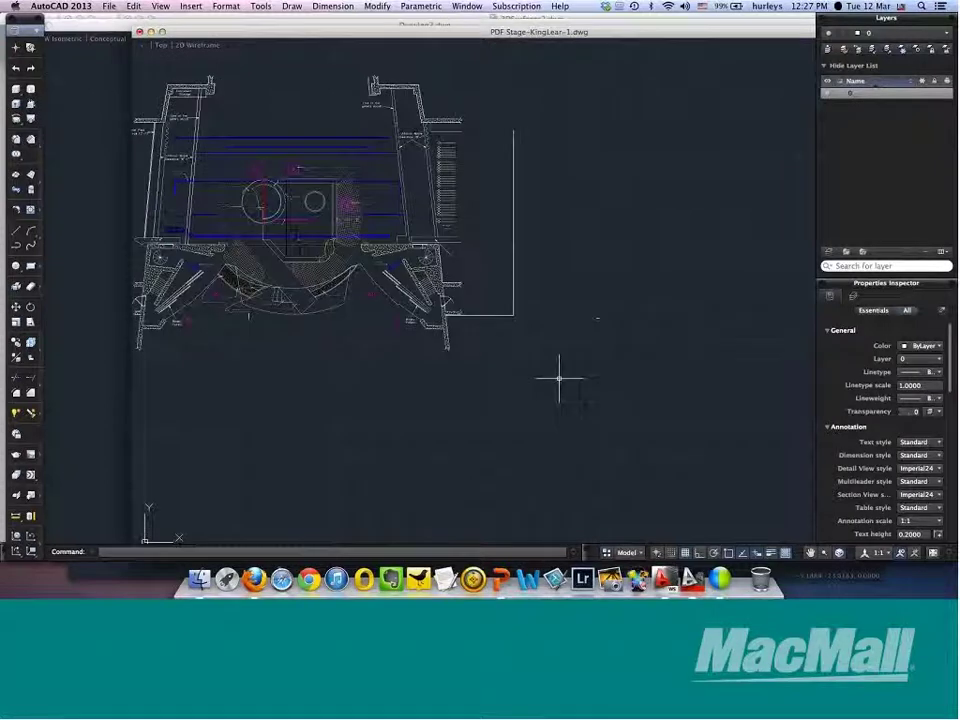
key("Return")
- Draw an S-shaped spline in the empty area right of the ground plan, rising from lower left to upper right
left_click(540, 378)
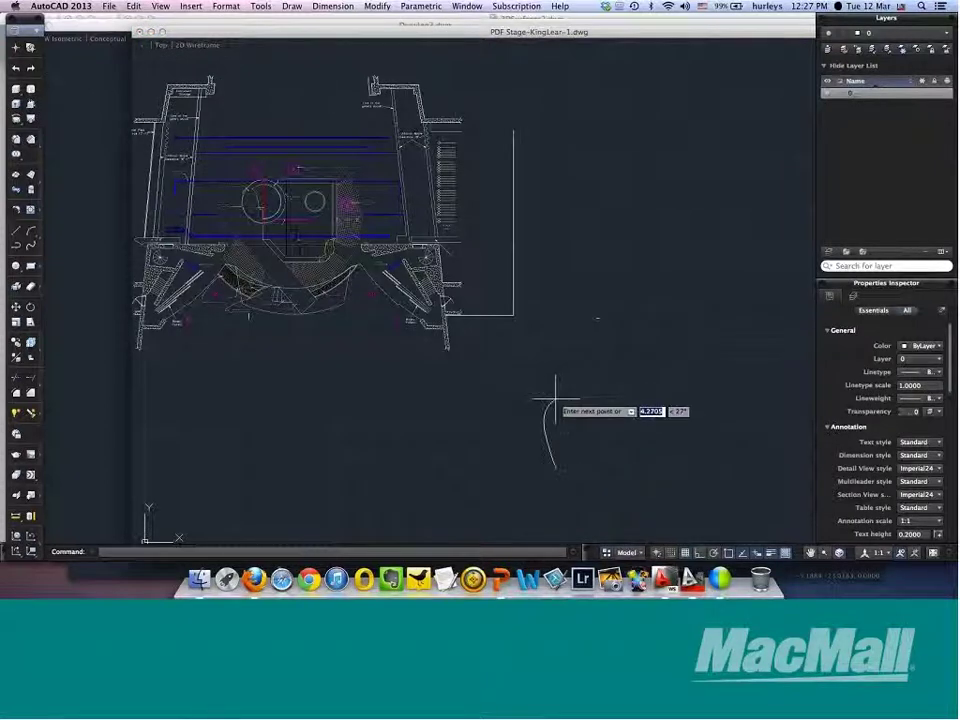
key("a")
key("Return")
left_click(701, 148)
key("Return")
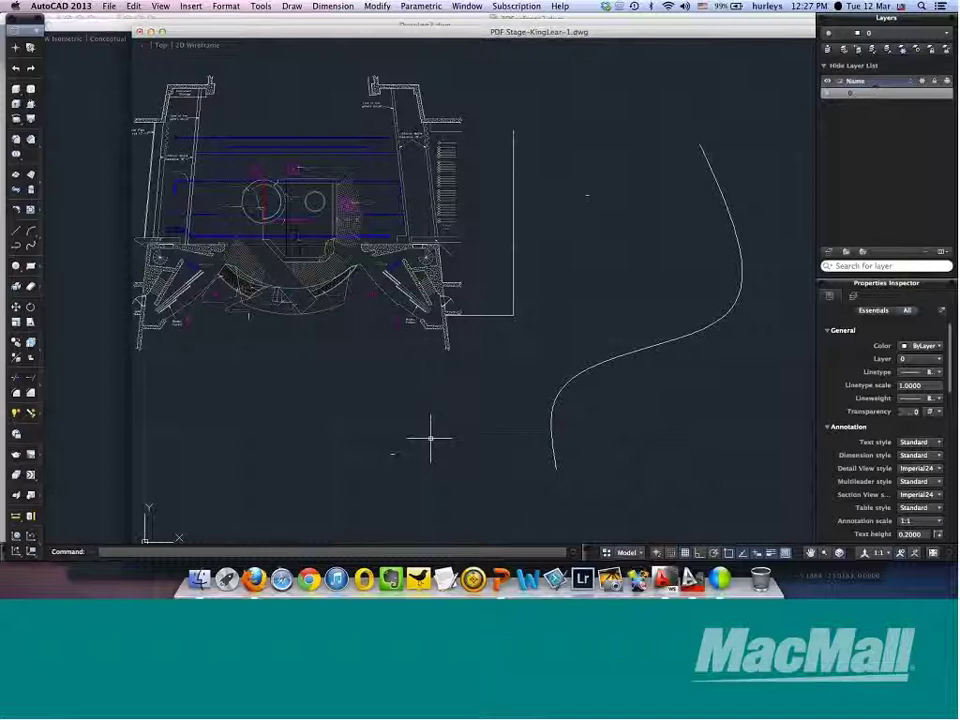
- Insert the tree-plan block to the right of the spline's lower end and cancel the repeated block insertion
type("ins")
key("Return")
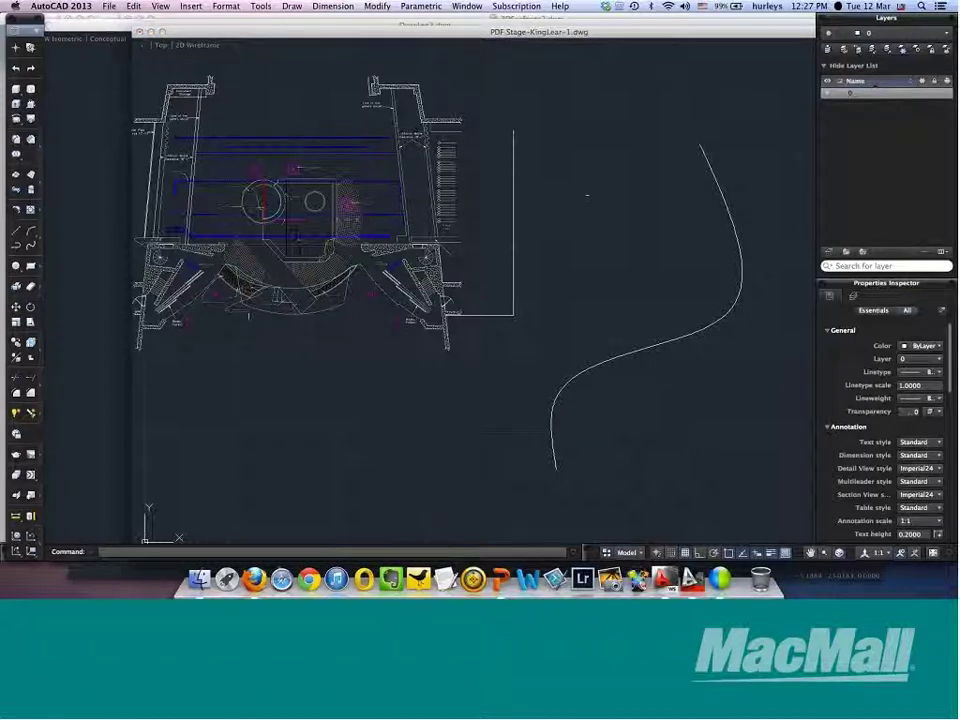
key("Escape")
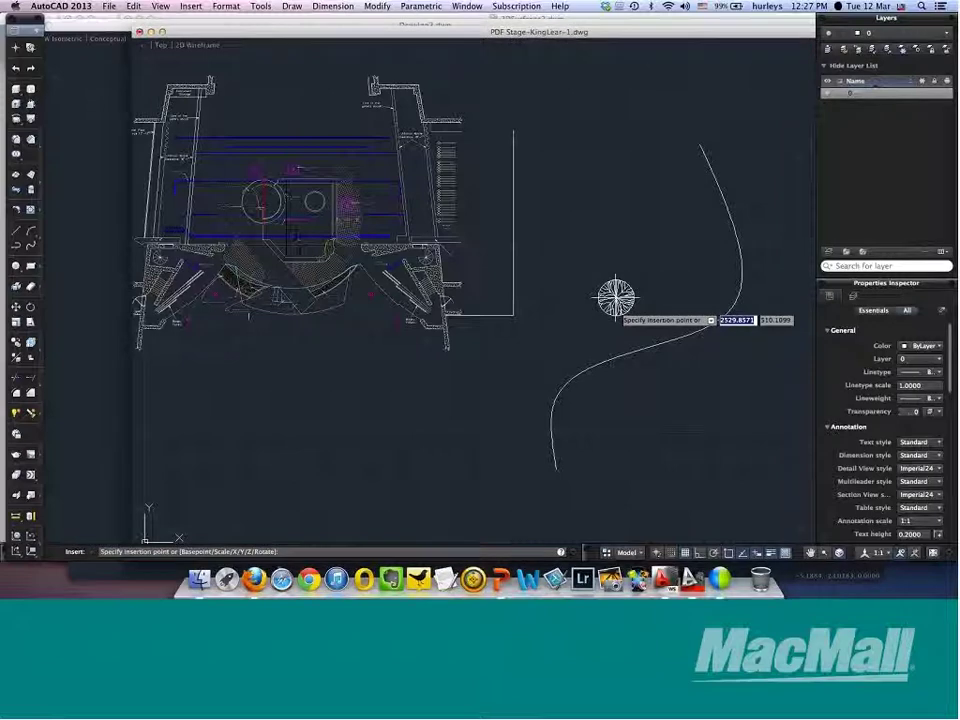
left_click(632, 452)
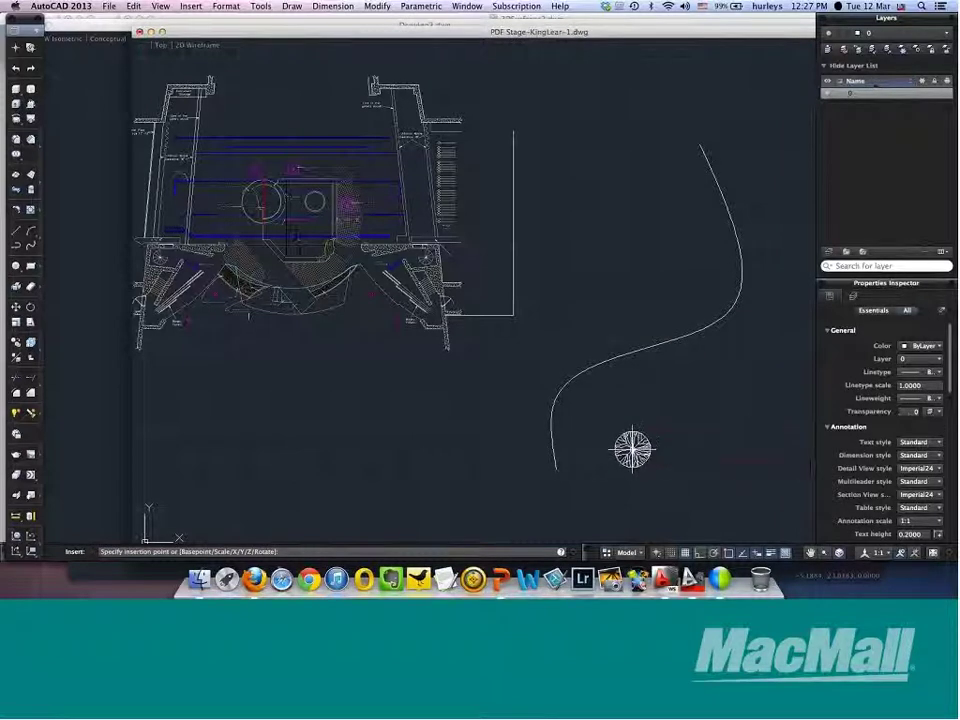
left_click(632, 450)
key("Return")
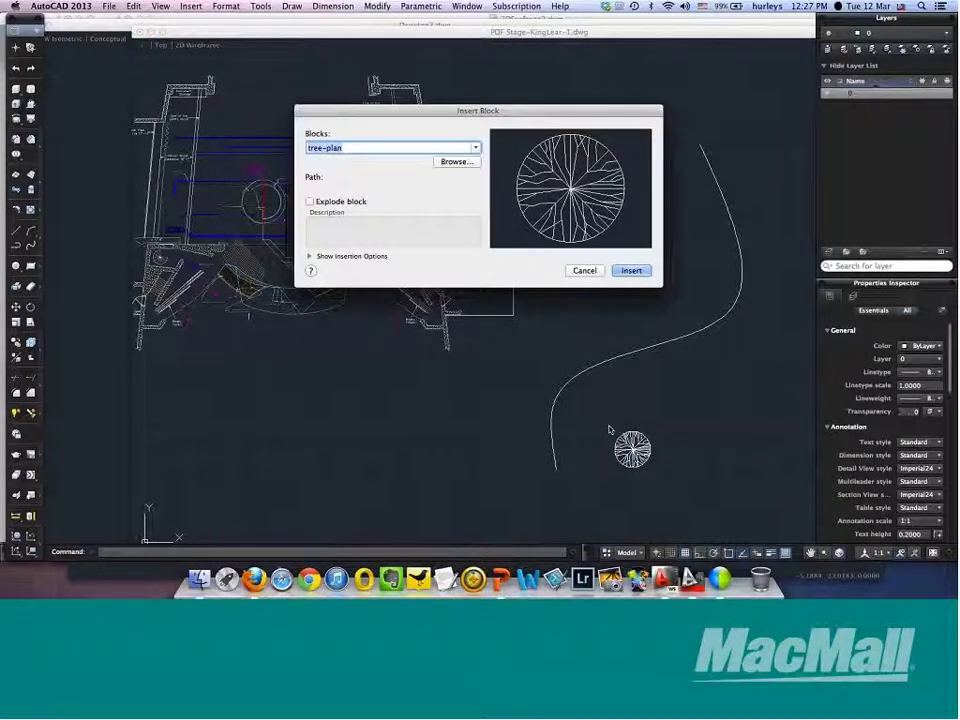
left_click(585, 276)
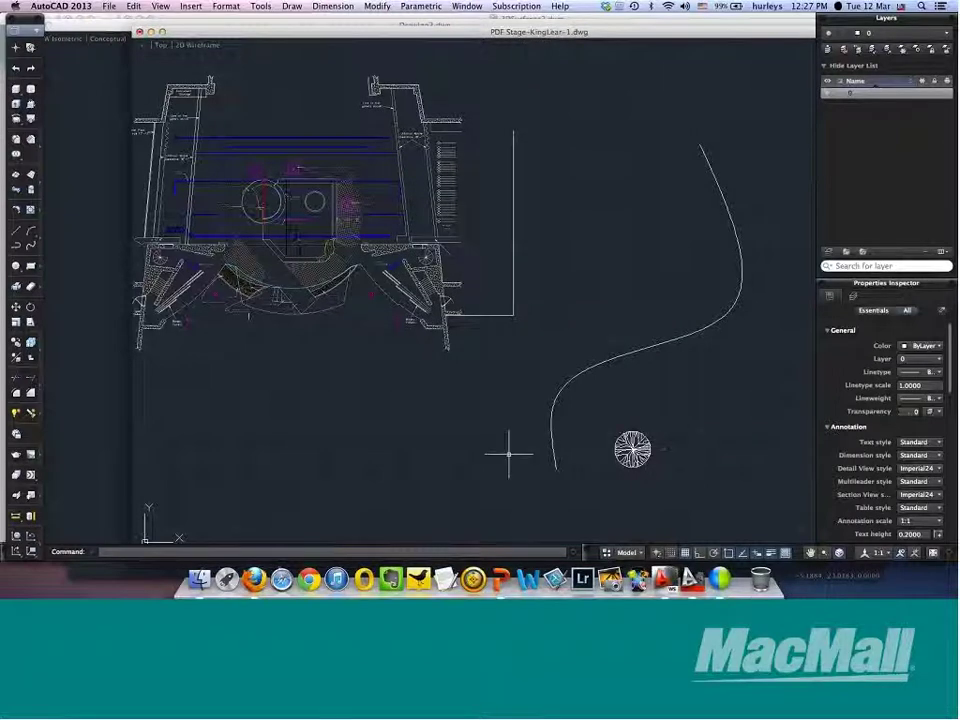
- Draw a small circle below the lower-left part of the ground plan
type("c")
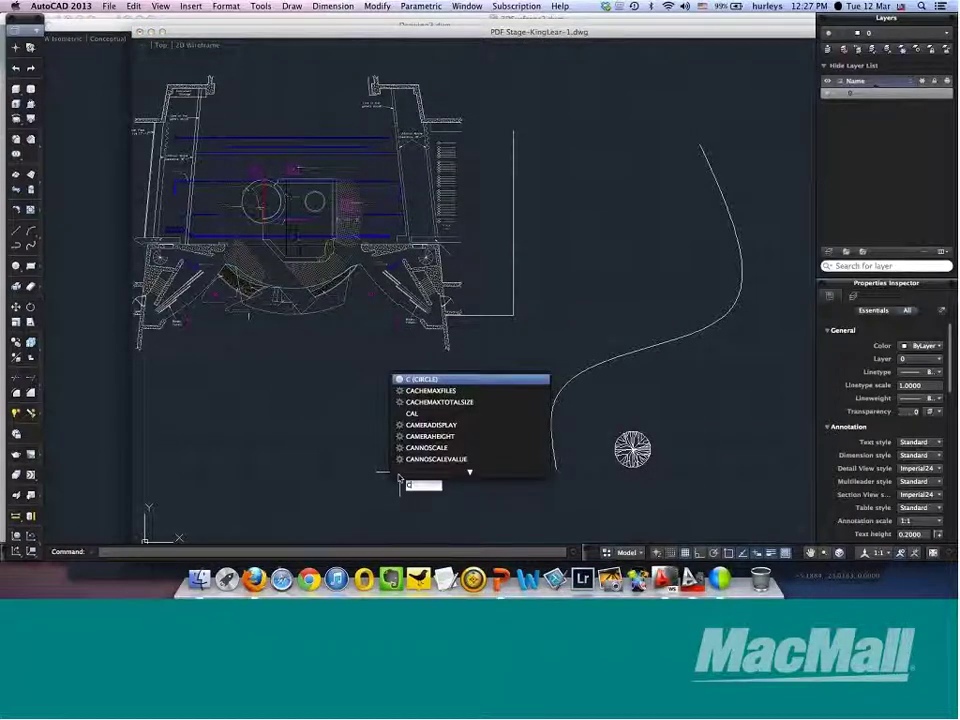
key("Return")
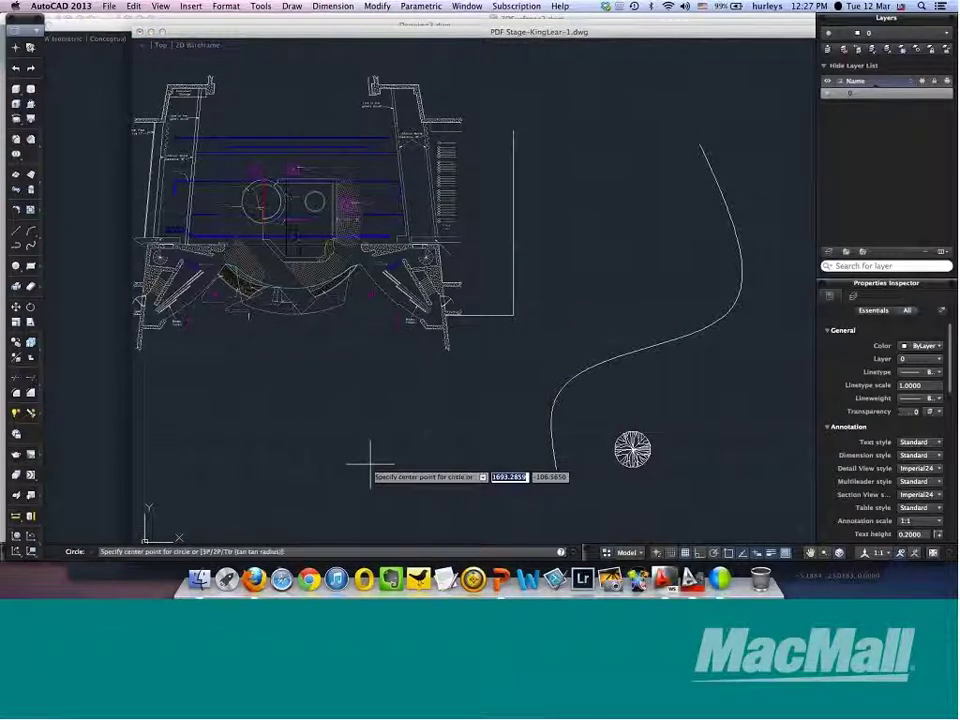
left_click(243, 481)
left_click(257, 486)
- Create a rectangular array of the small circle with 4 columns and 3 rows
type("c")
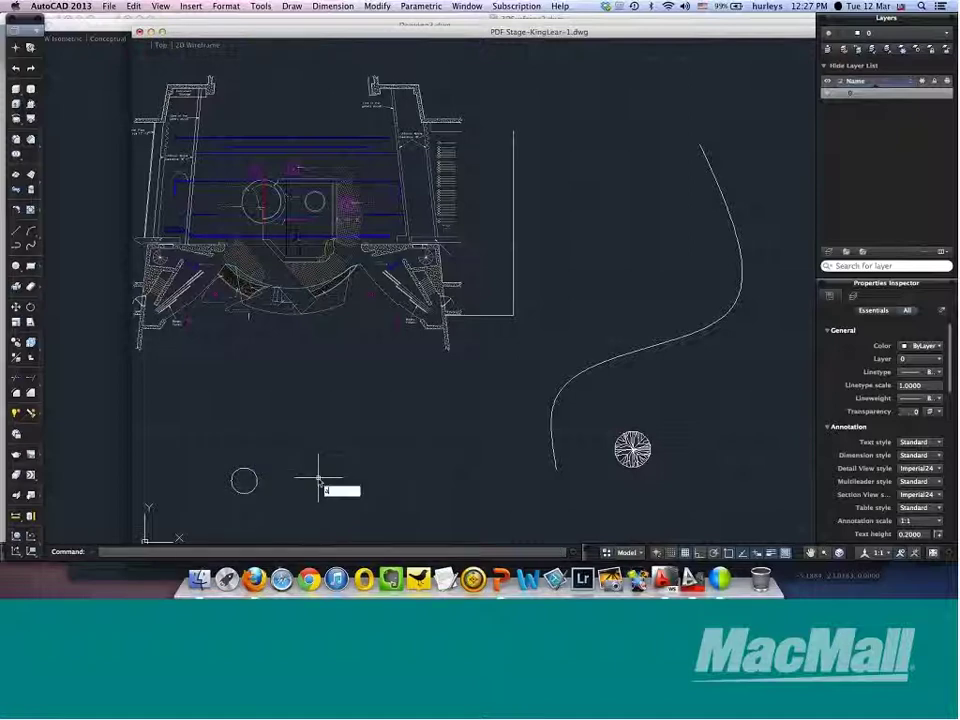
key("Return")
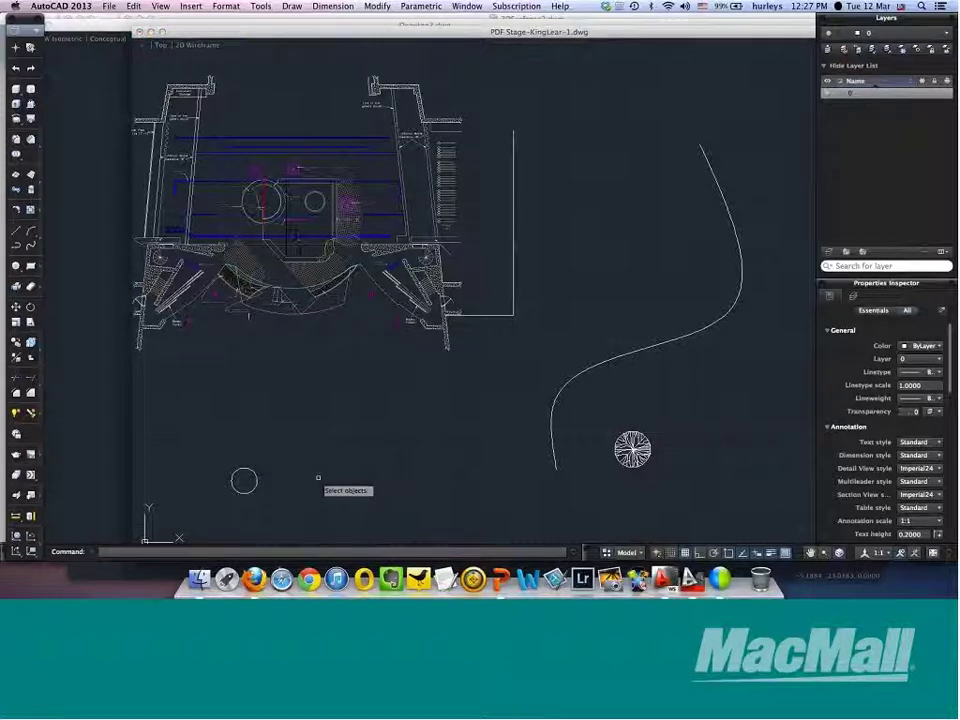
left_click(256, 480)
key("Return")
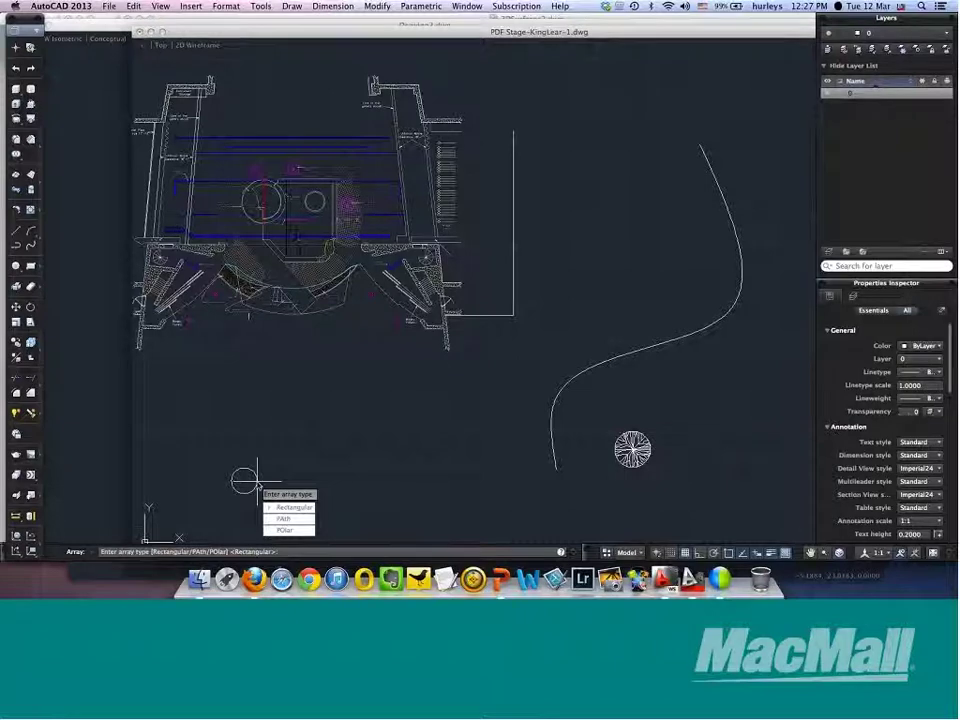
left_click(281, 506)
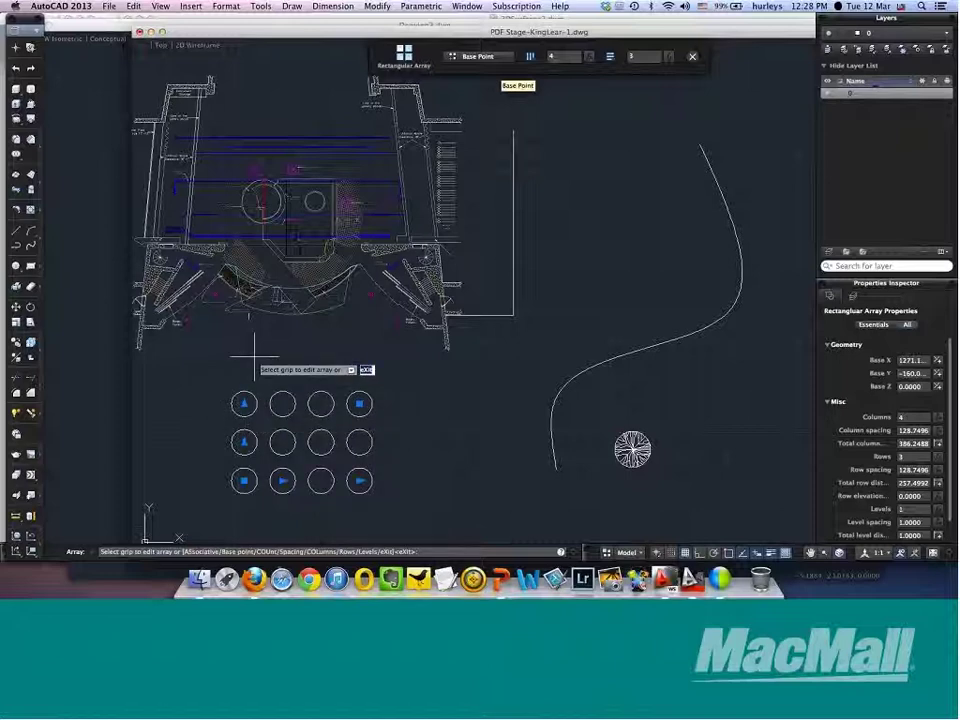
key("Escape")
- Extend the circle array upward to 5 rows by stretching its row-count grip
left_click(246, 403)
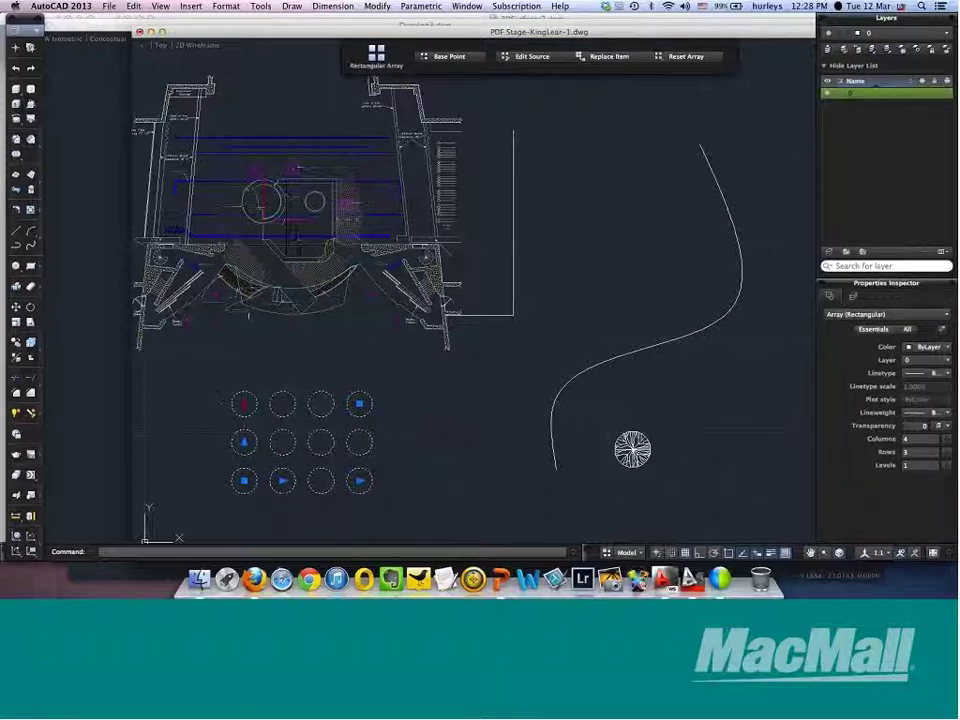
left_click(244, 403)
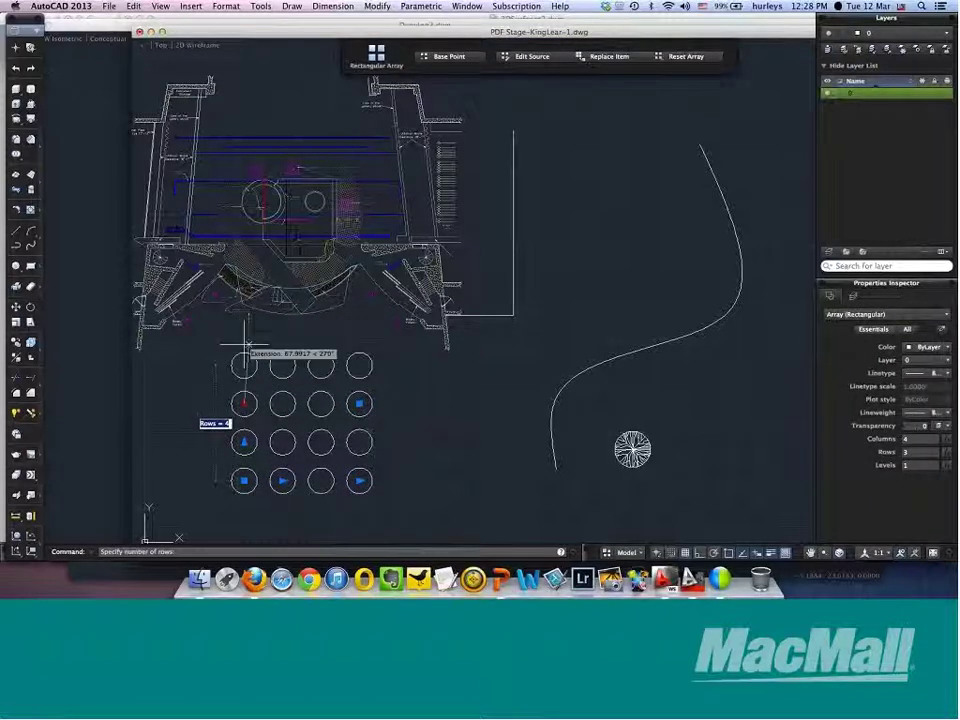
left_click(244, 326)
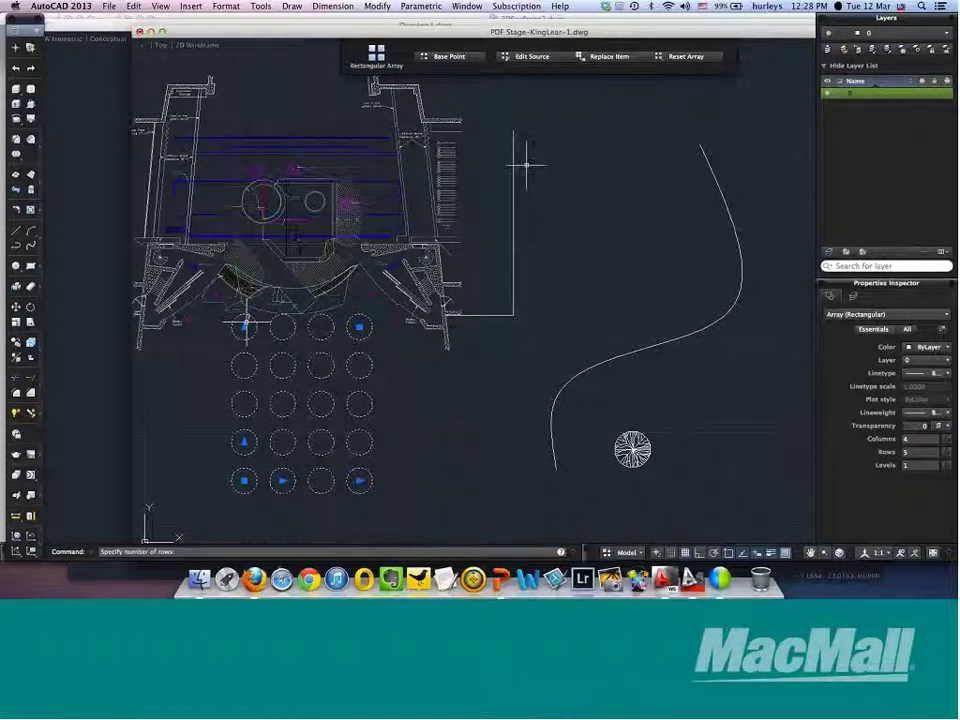
key("Escape")
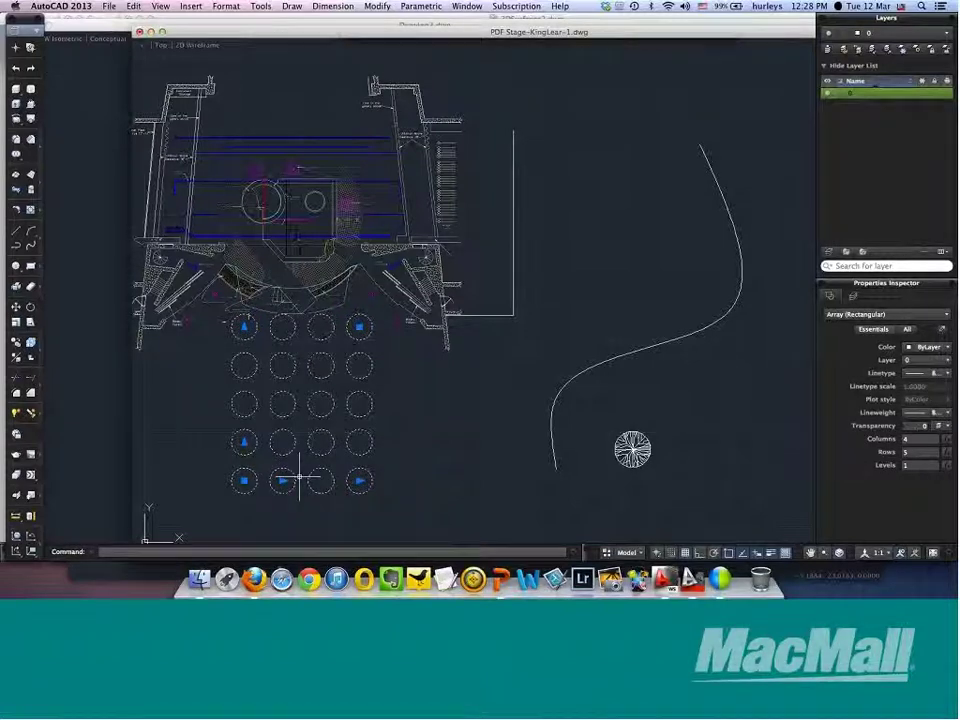
key("Escape")
- Delete the rectangular array of circles
left_click(298, 482)
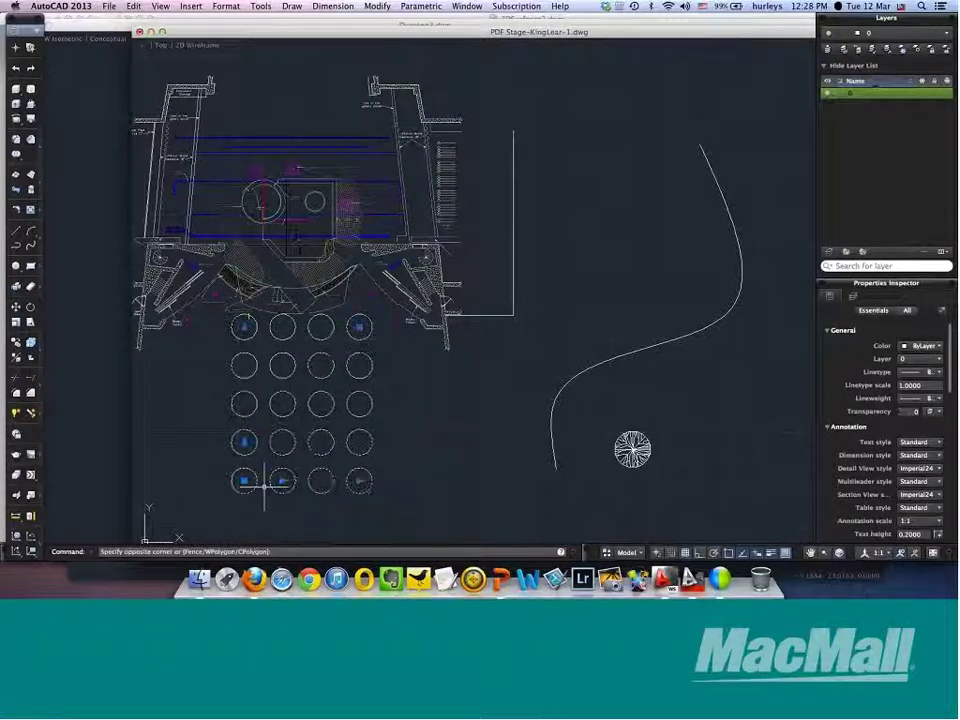
left_click(262, 487)
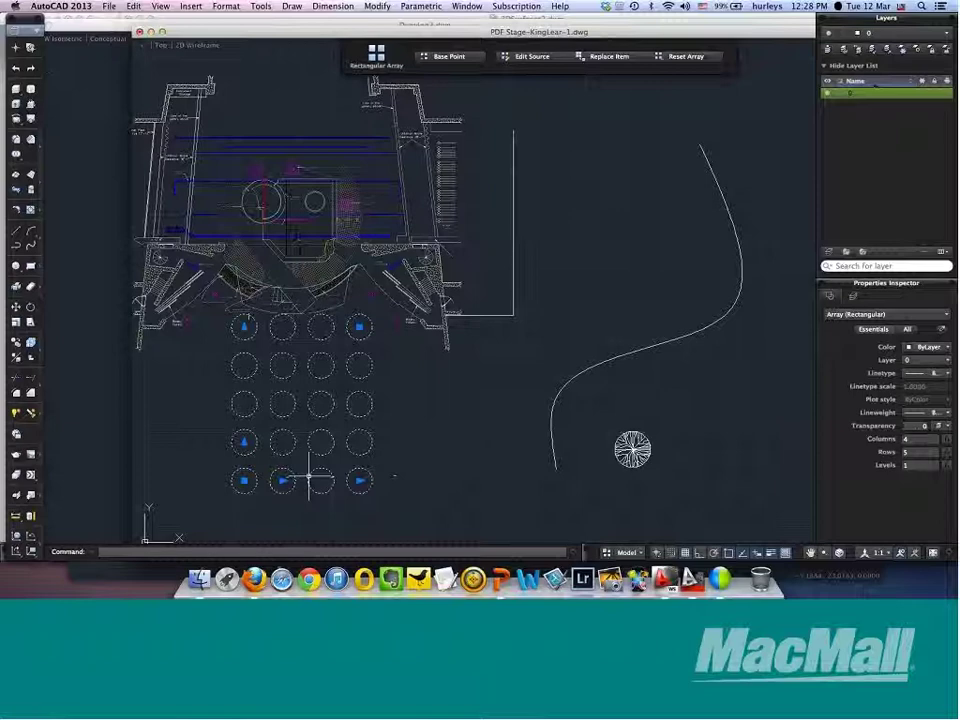
key("Delete")
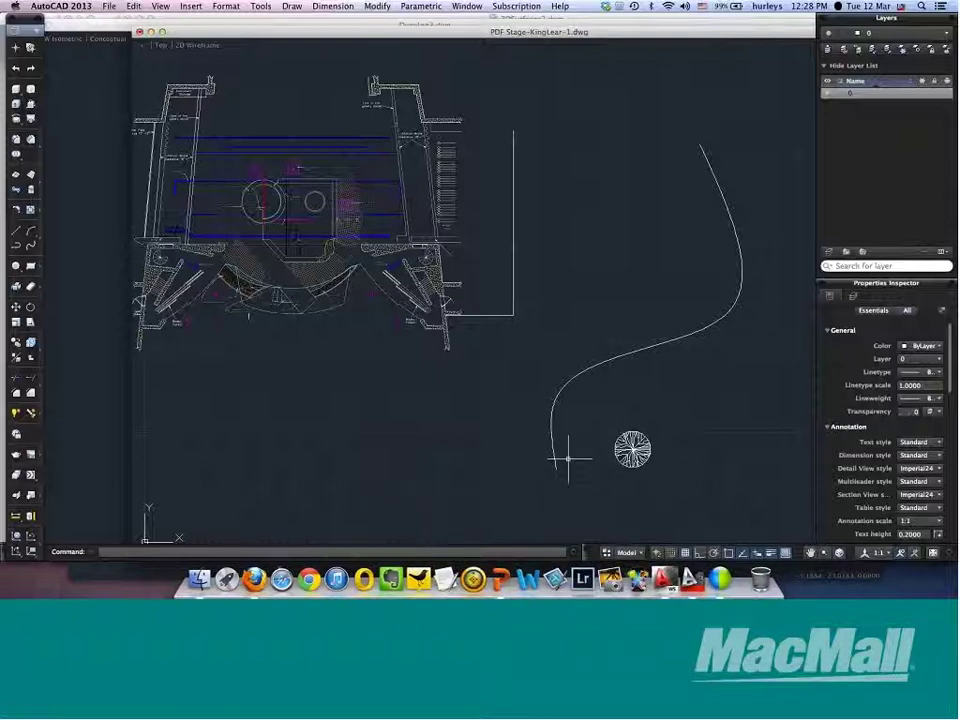
- Create a path array of the round tree symbol along the curved spline beside the ground plan
type("ar")
key("Return")
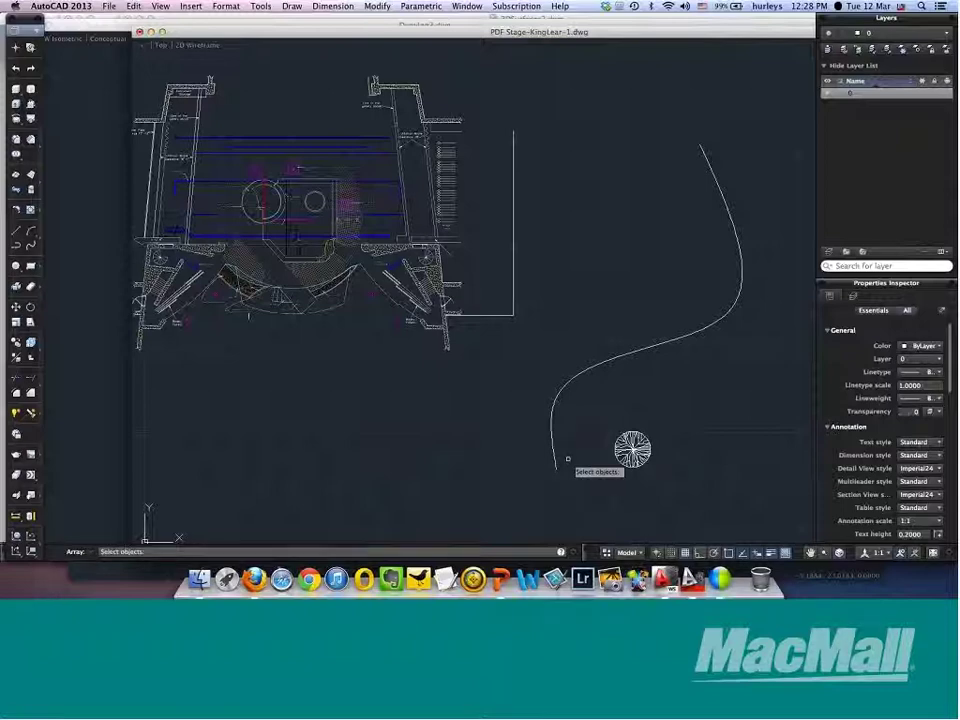
left_click(629, 447)
key("Return")
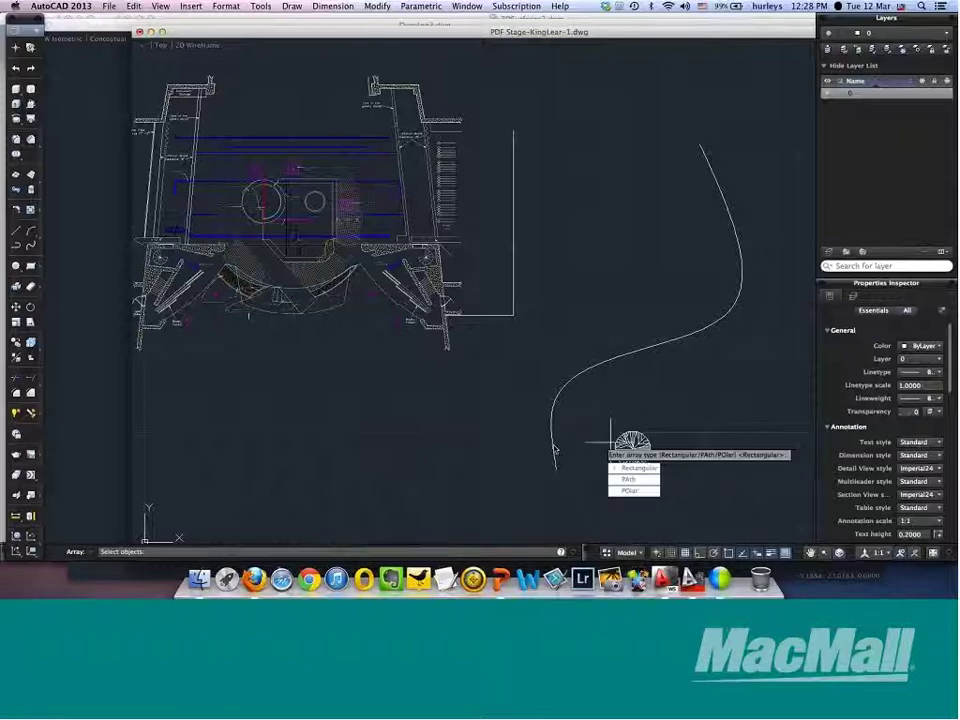
left_click(633, 479)
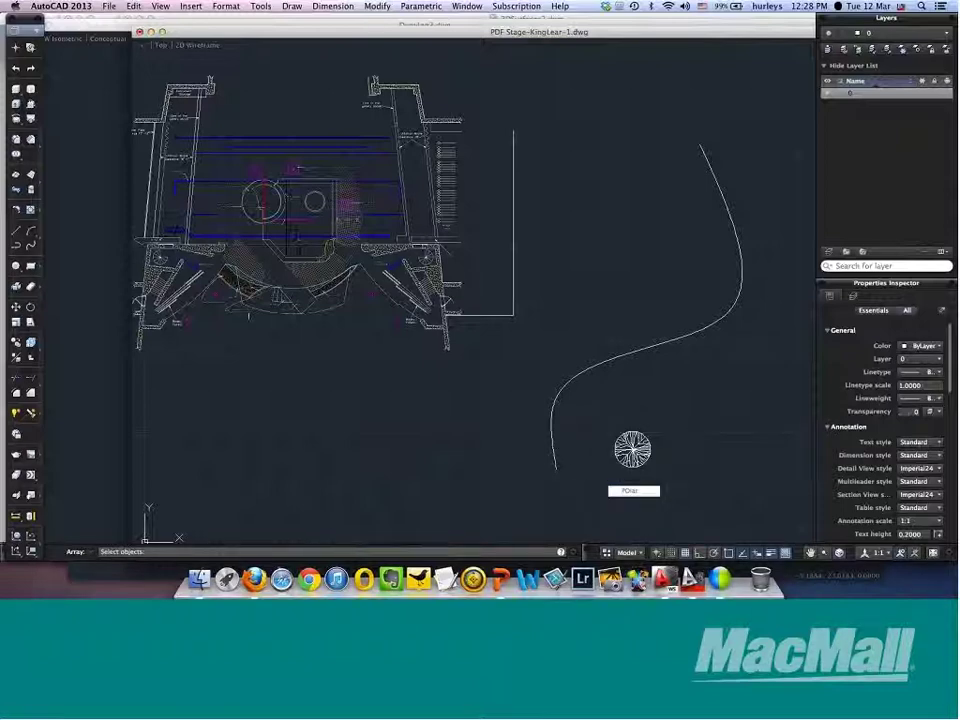
left_click(548, 427)
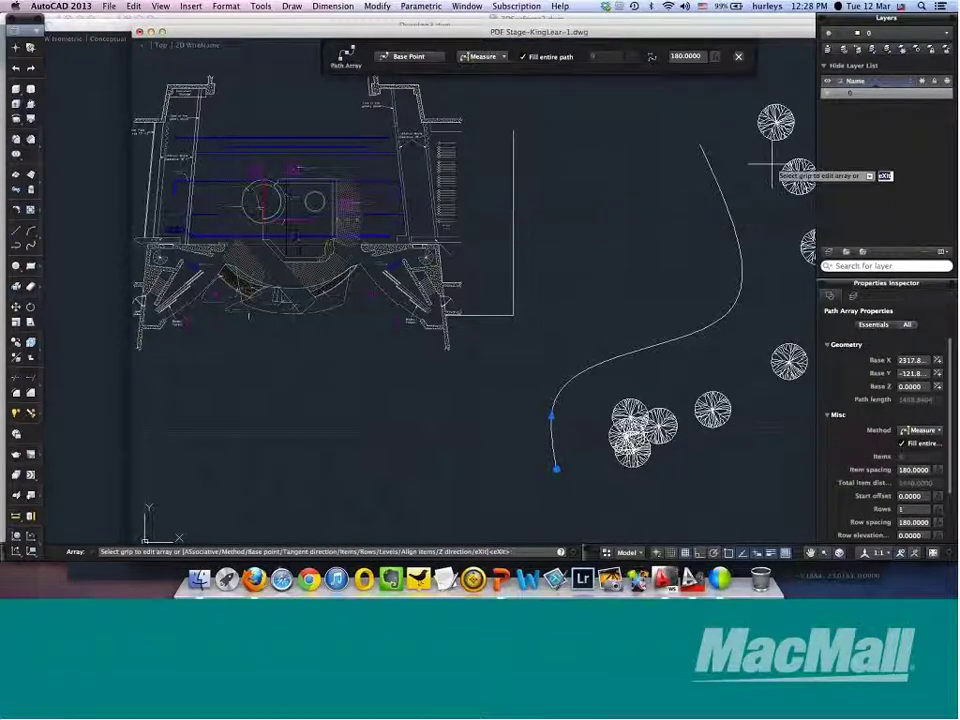
- Switch the tree path array's distribution method to Divide and finish the array
scroll(682, 438, "down", 2)
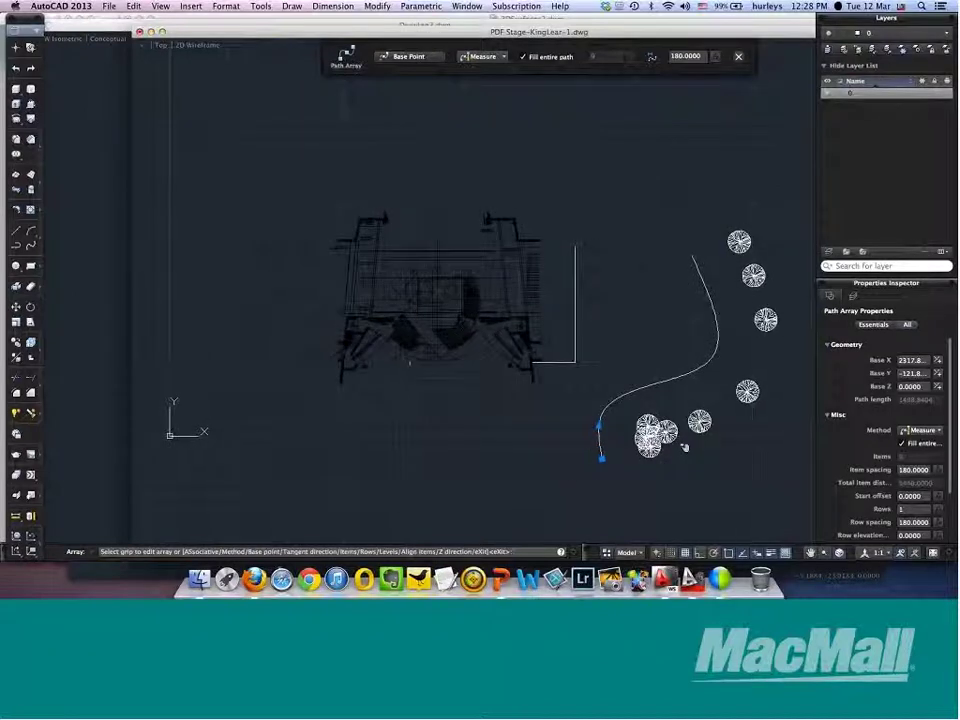
middle_click_drag(682, 440, 590, 465)
middle_click_drag(599, 331, 579, 339)
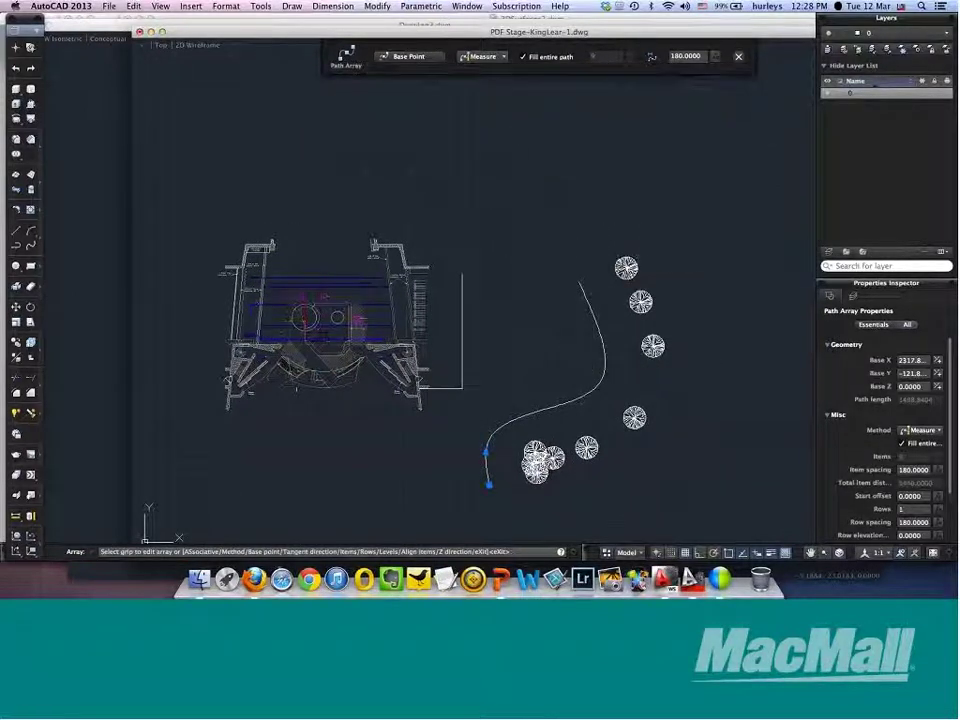
left_click(483, 56)
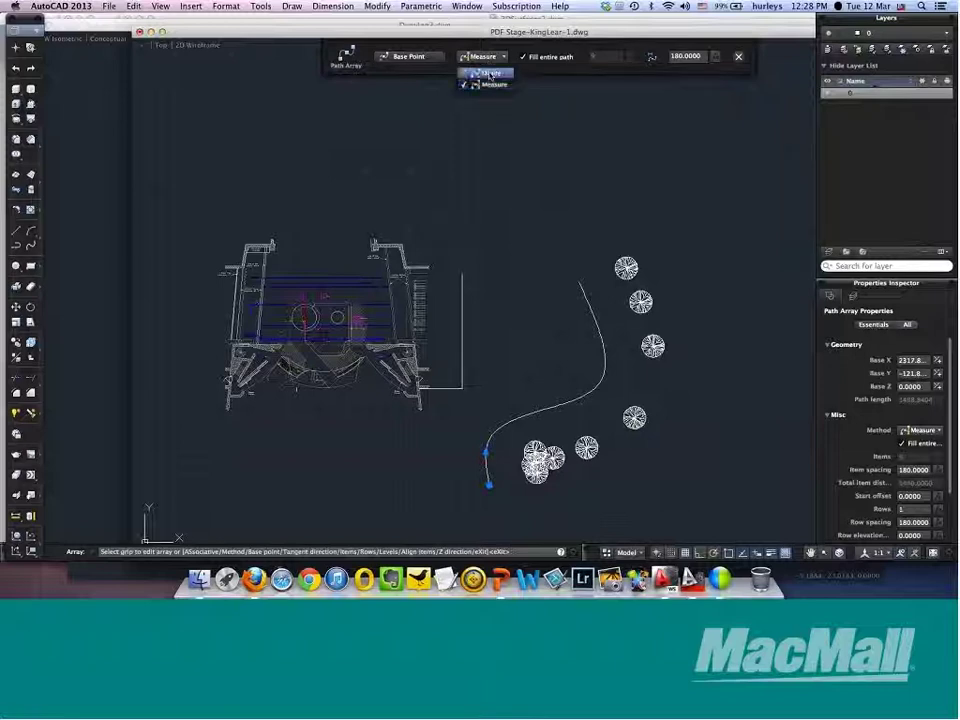
left_click(489, 74)
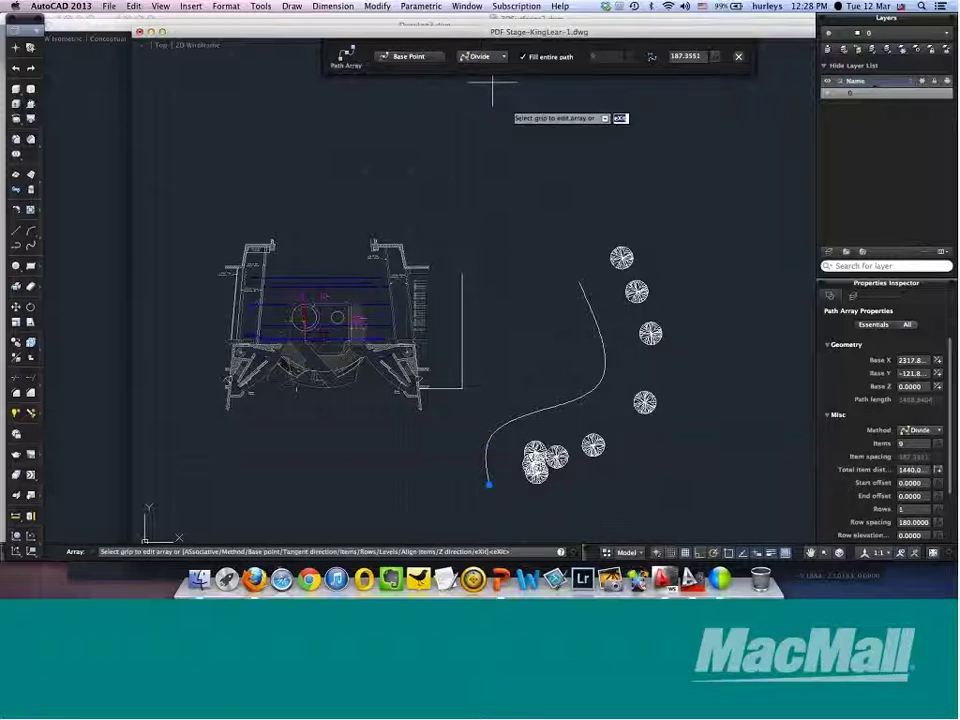
double_click(684, 56)
type("16")
key("Return")
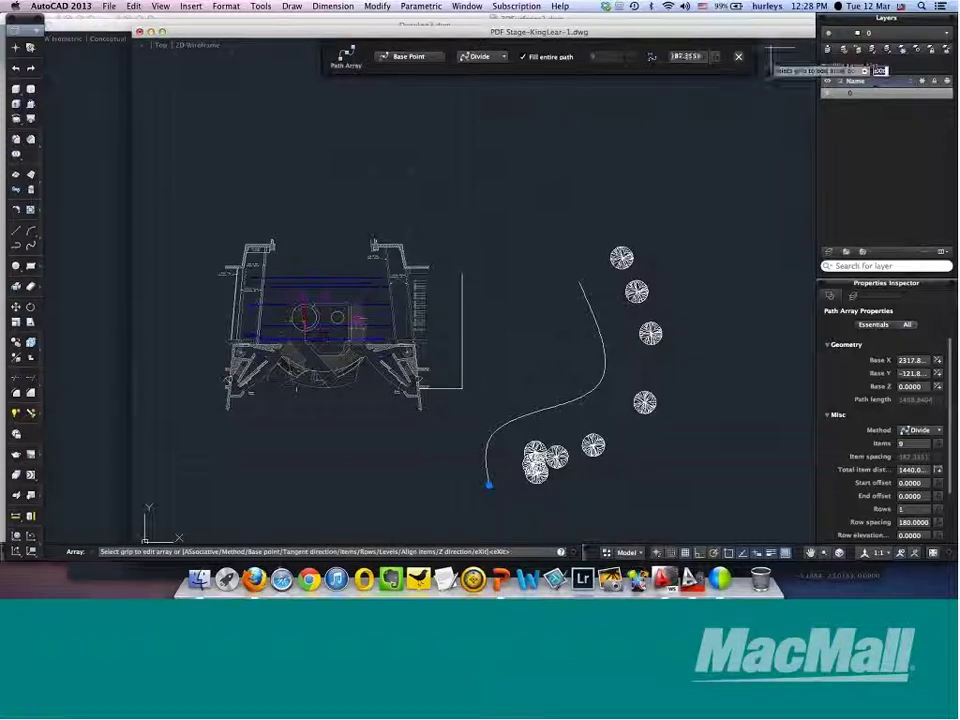
key("Escape")
- Stretch the spline's upper endpoint to above the ground plan so the trees follow the new path, and inspect the array's properties
left_click(580, 287)
left_click(578, 285)
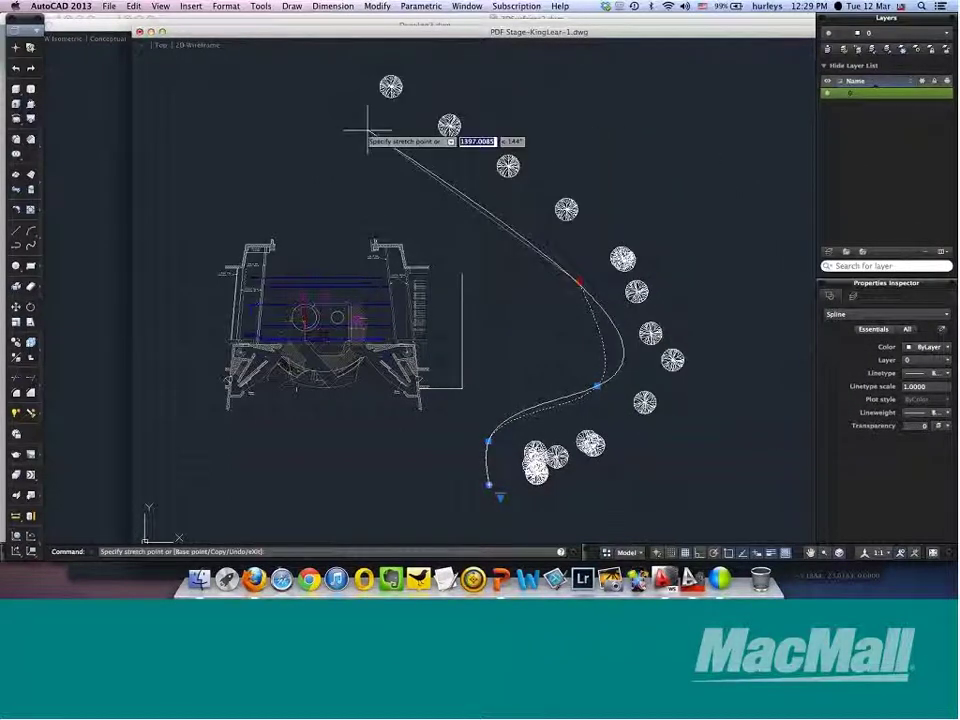
left_click(350, 121)
key("Escape")
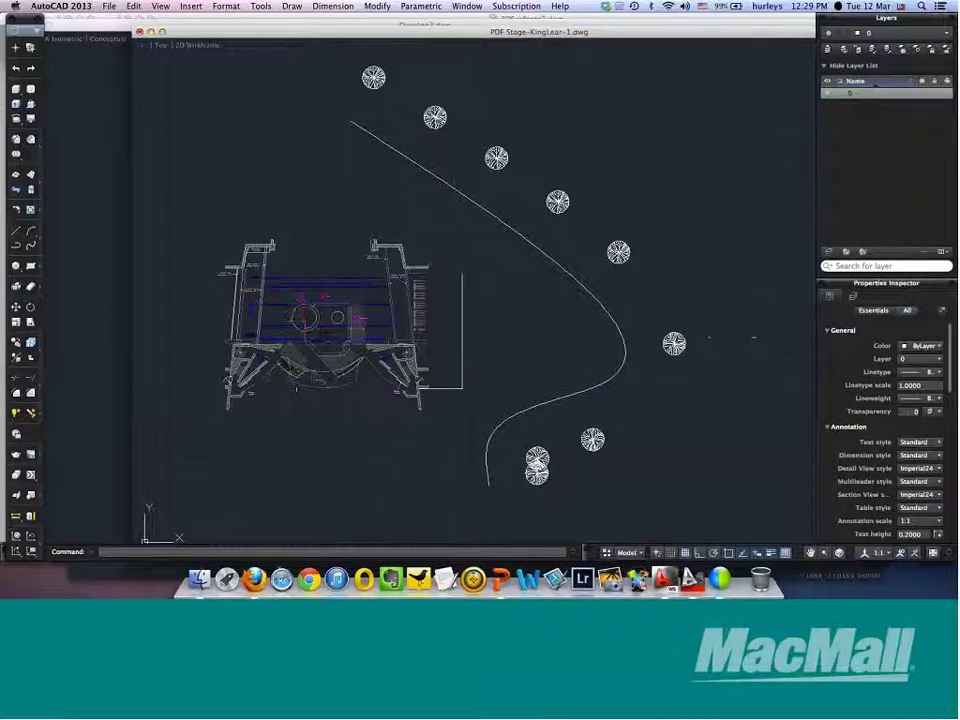
left_click(619, 251)
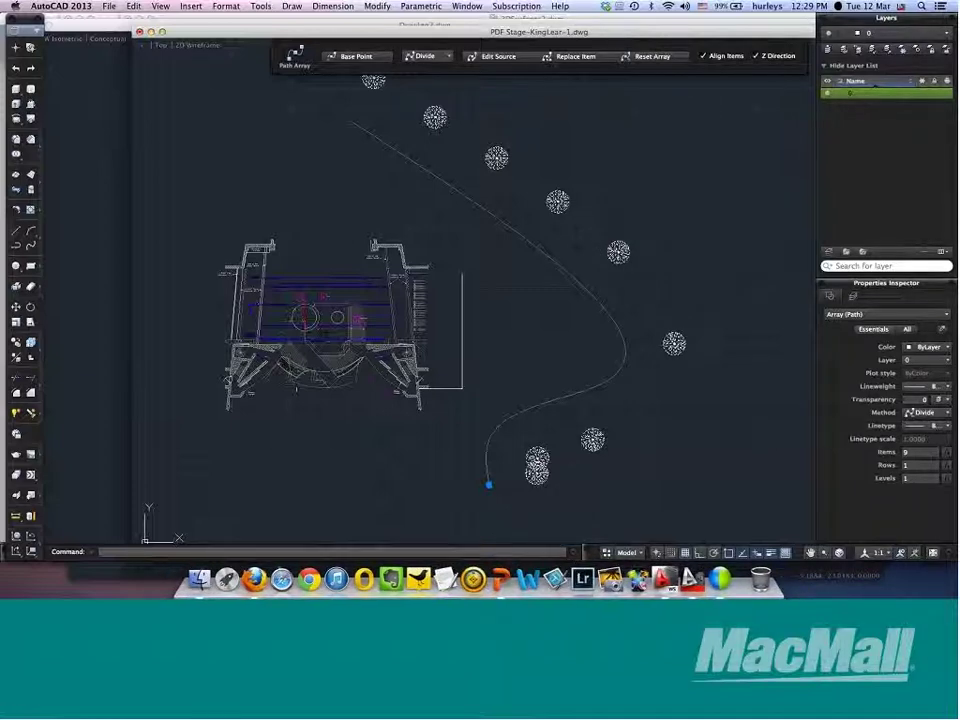
key("Escape")
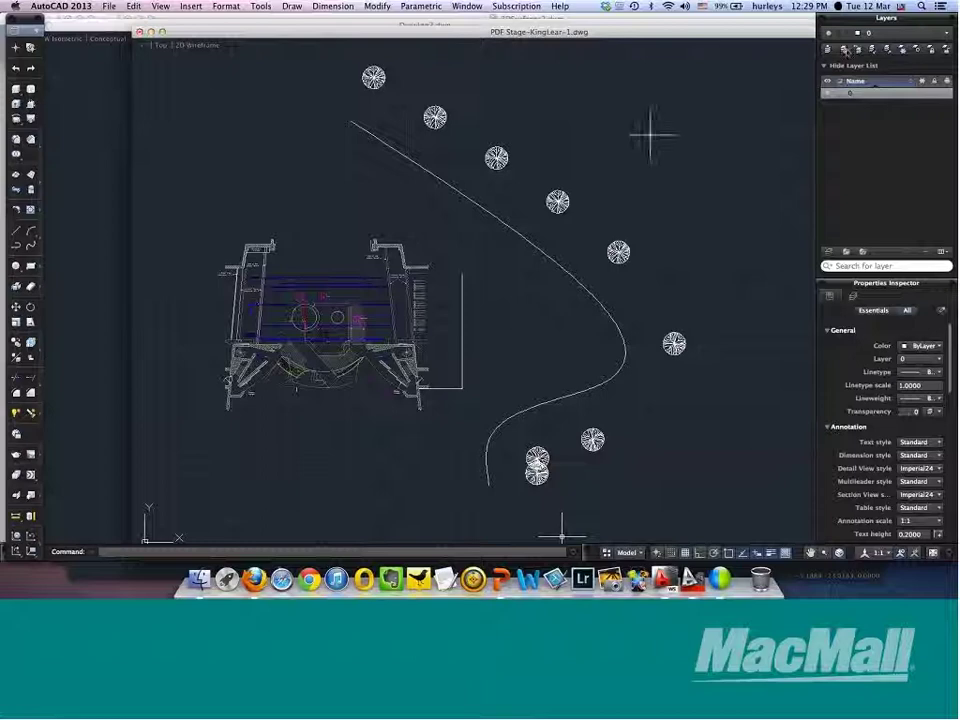
- Switch to hero boat.dwg and split the model view into the Three: Left viewport configuration
left_click(447, 6)
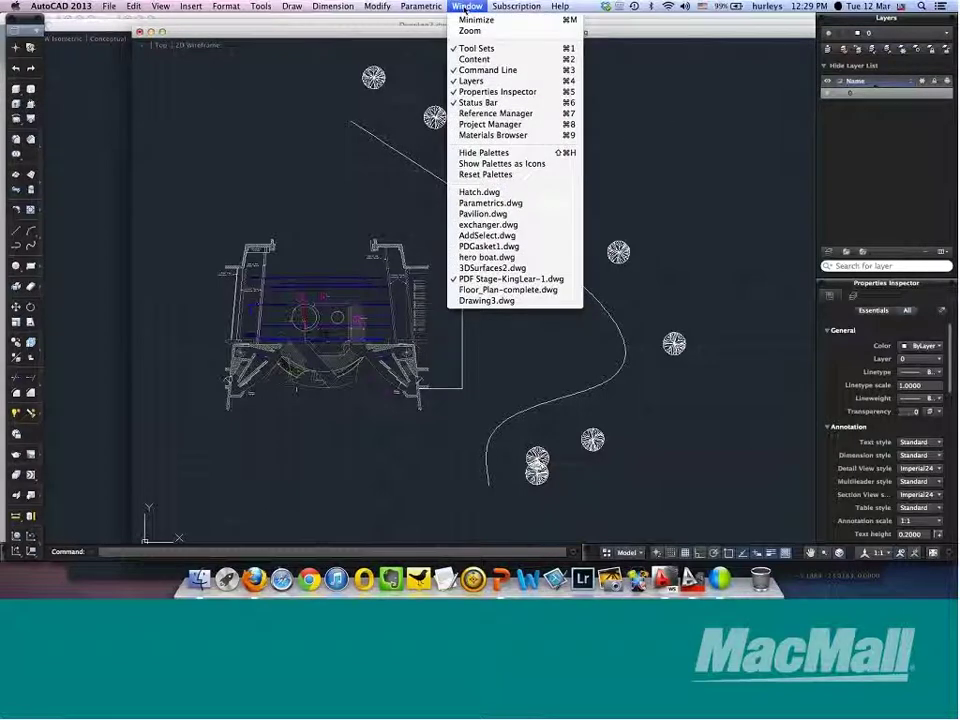
left_click(484, 258)
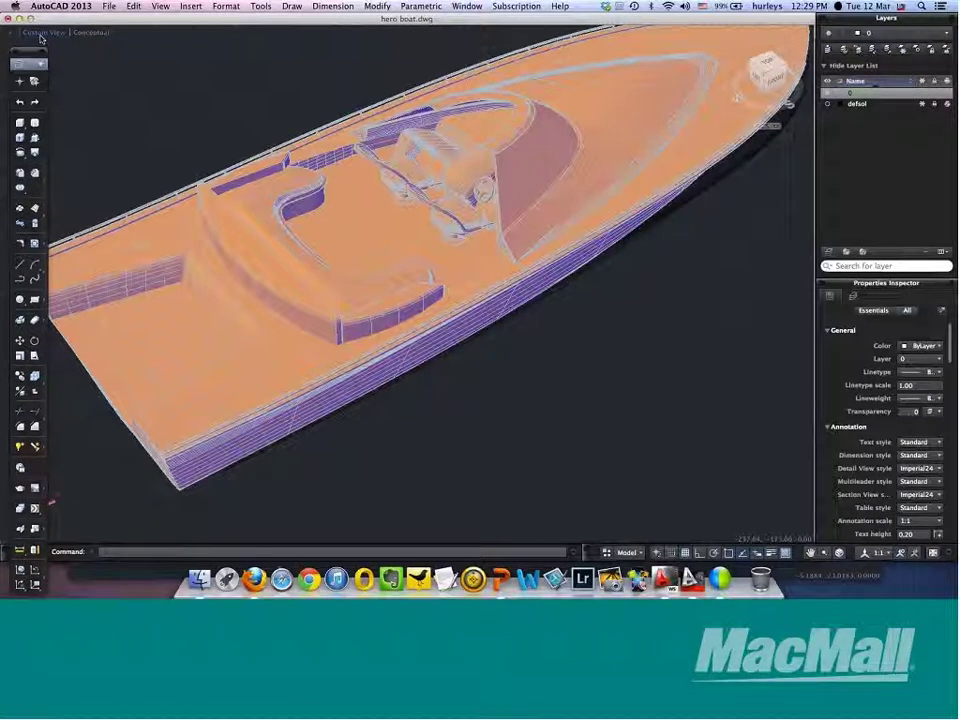
left_click(14, 34)
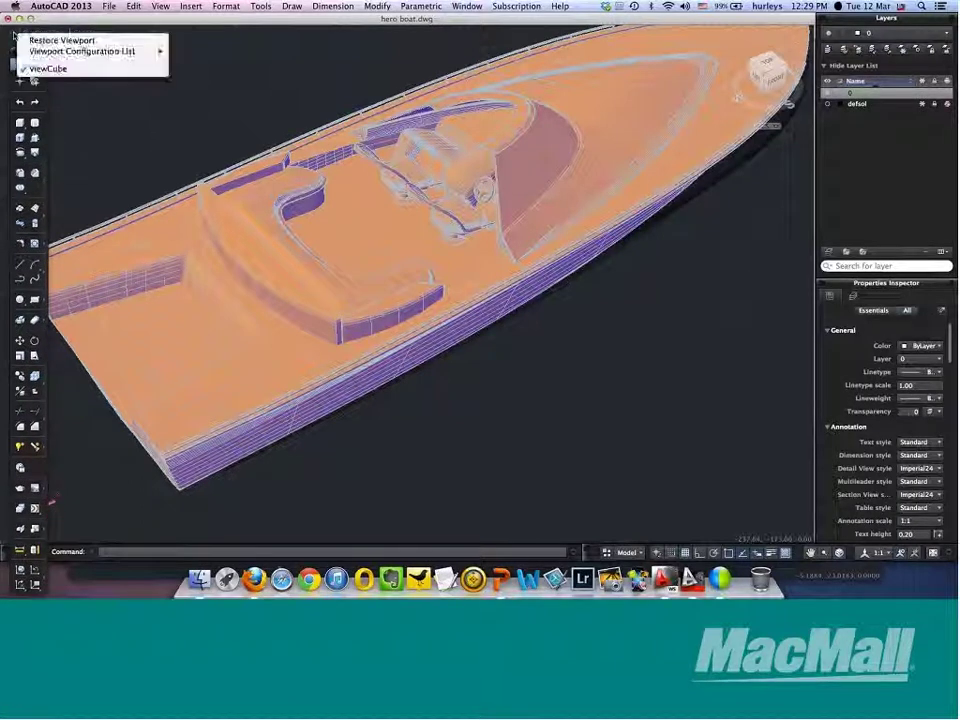
mouse_move(90, 51)
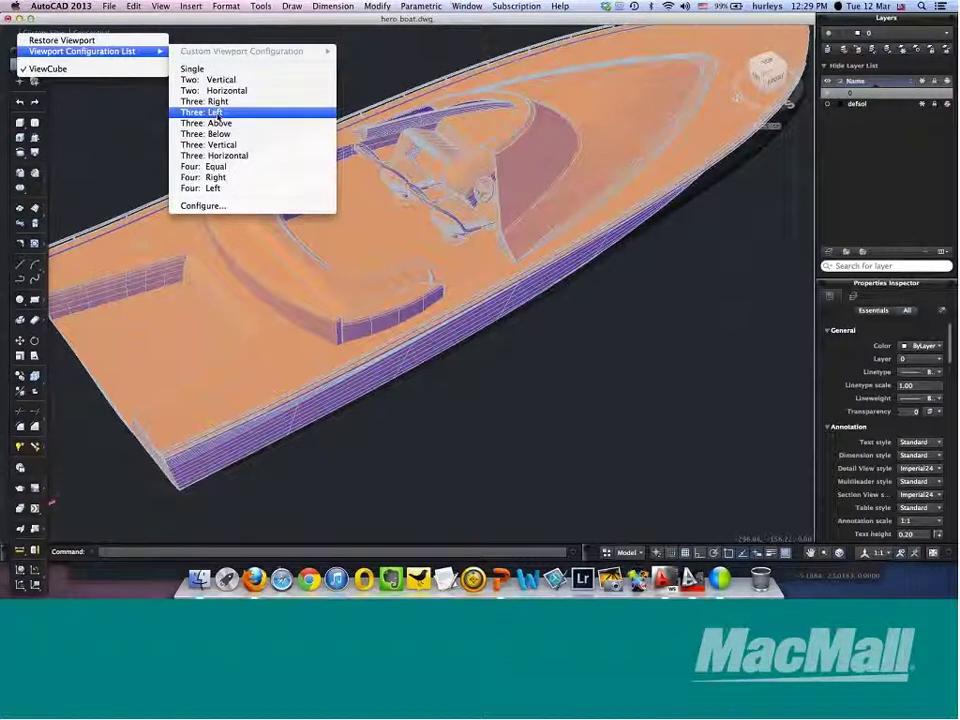
left_click(213, 113)
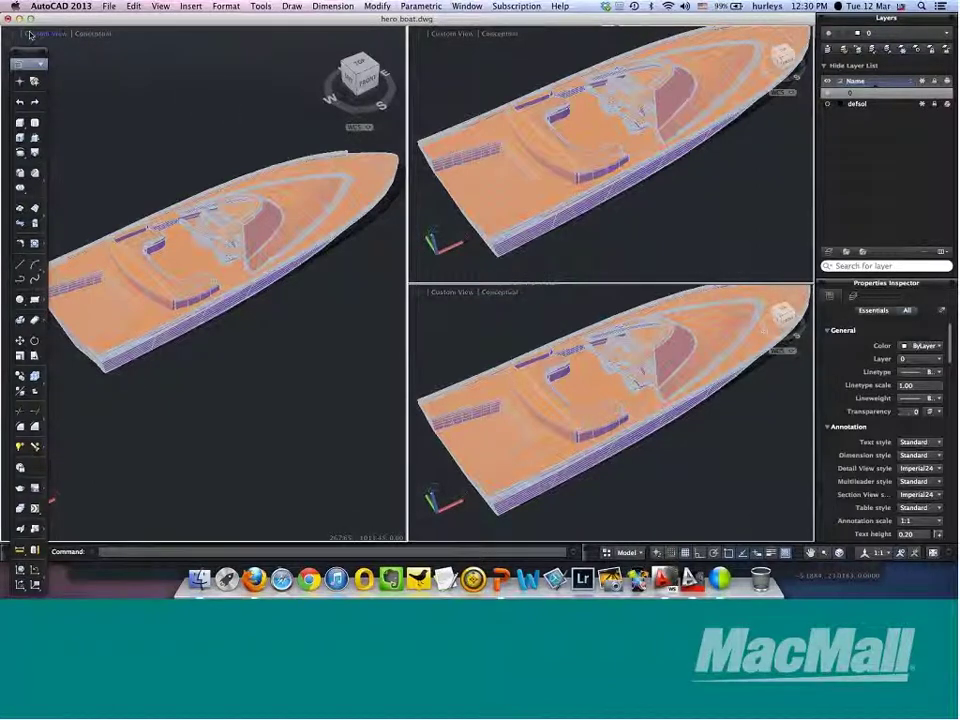
- Configure a new Three: Left viewport arrangement with the Wireframe visual style in the upper-right viewport
left_click(16, 34)
mouse_move(72, 52)
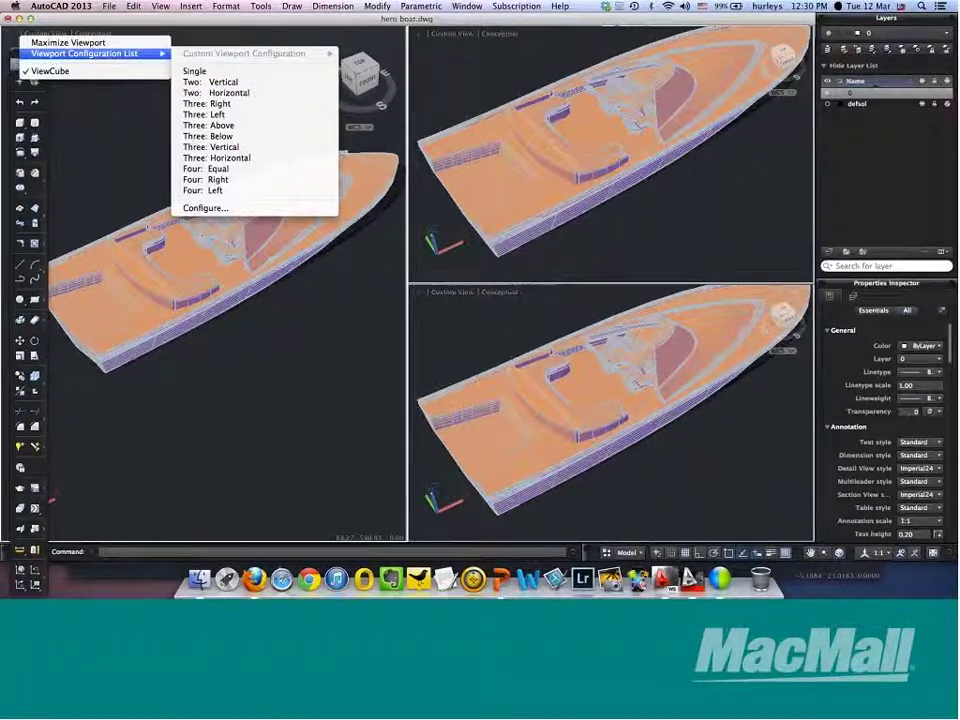
left_click(205, 208)
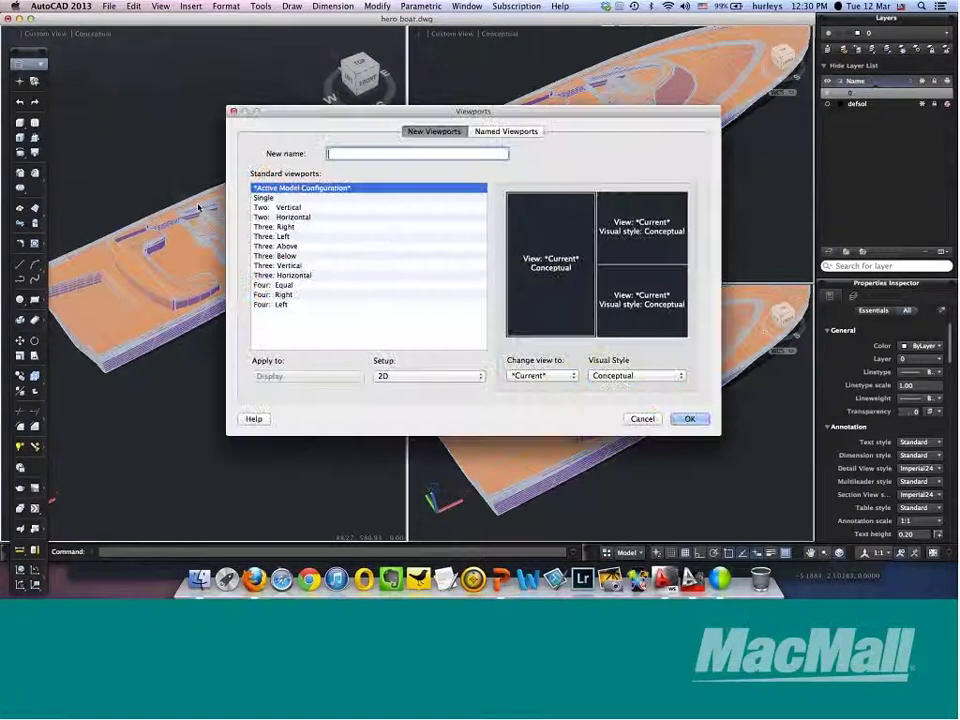
left_click(290, 217)
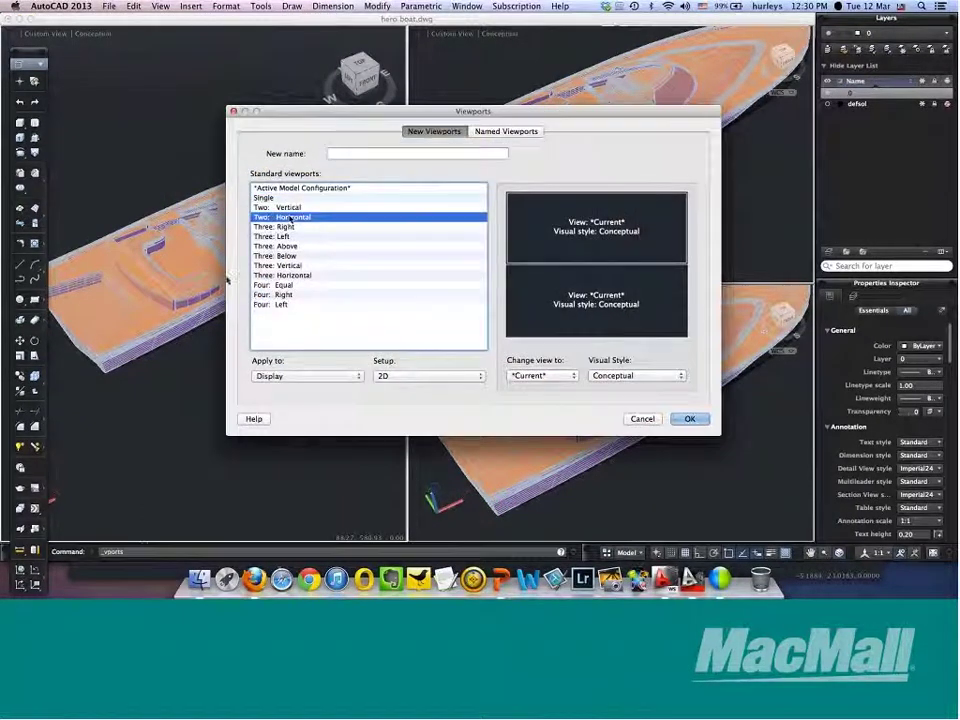
left_click(290, 236)
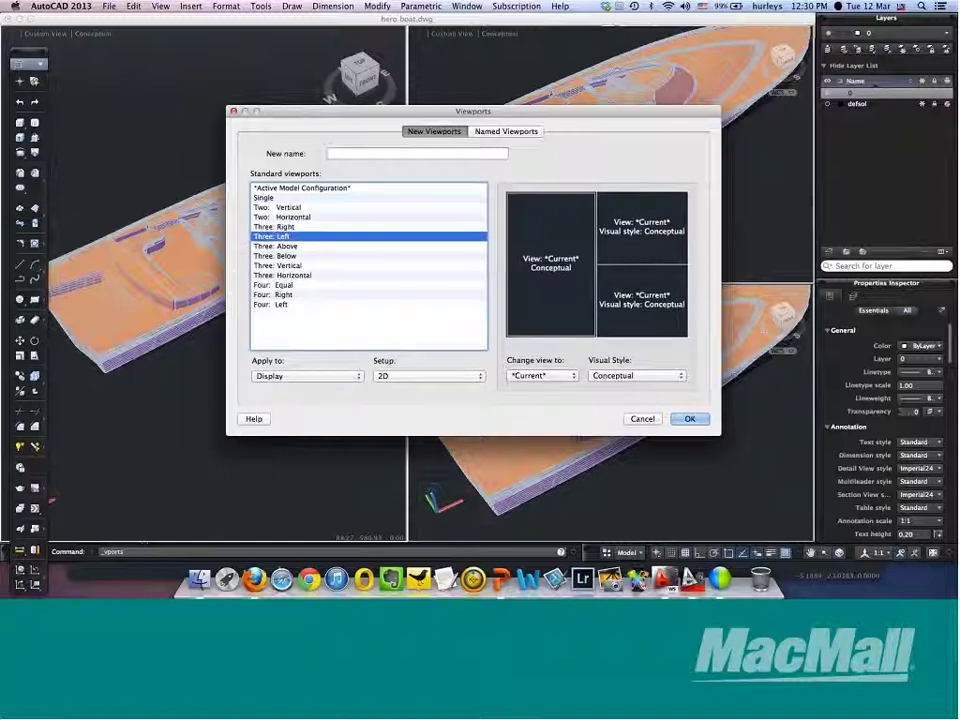
left_click(641, 228)
left_click(658, 377)
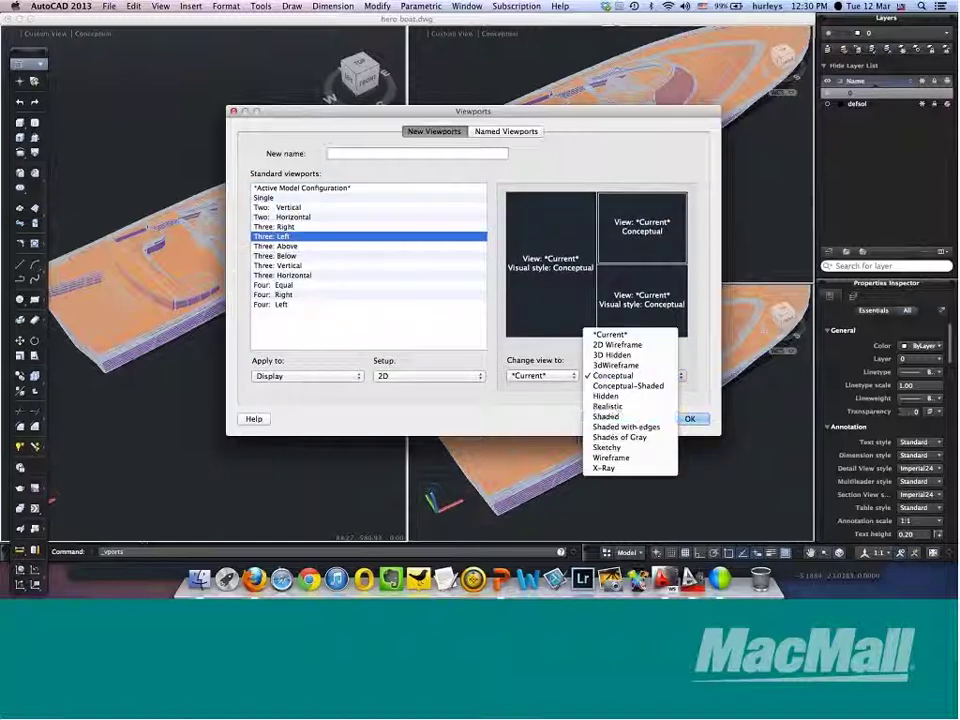
left_click(611, 457)
- Assign the NE Isometric view and the 2D Wireframe visual style to the lower-right viewport
left_click(642, 300)
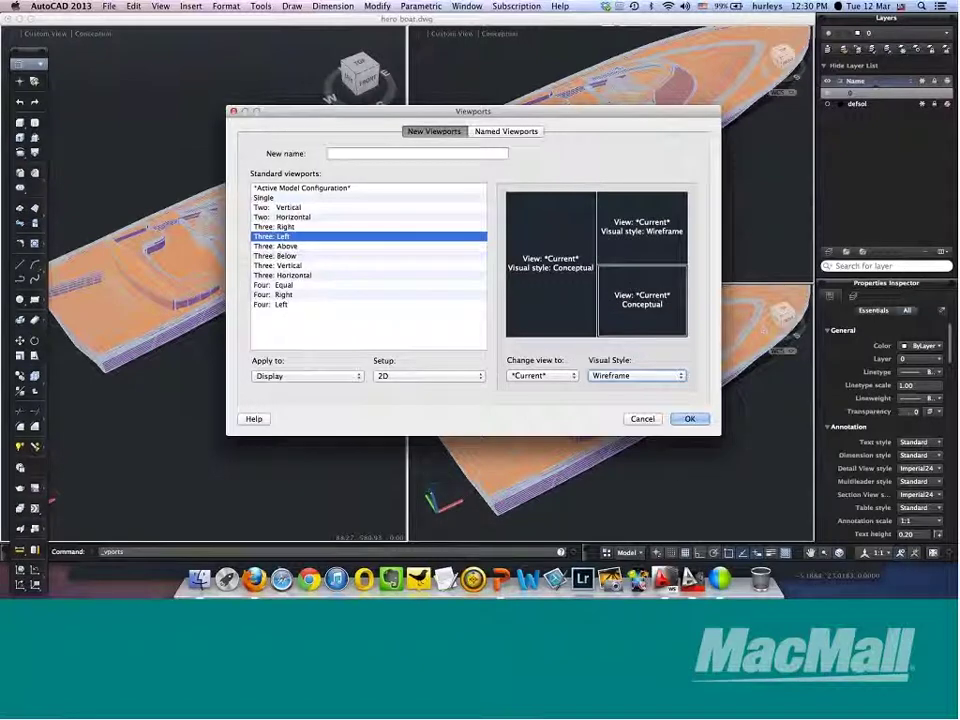
left_click(540, 376)
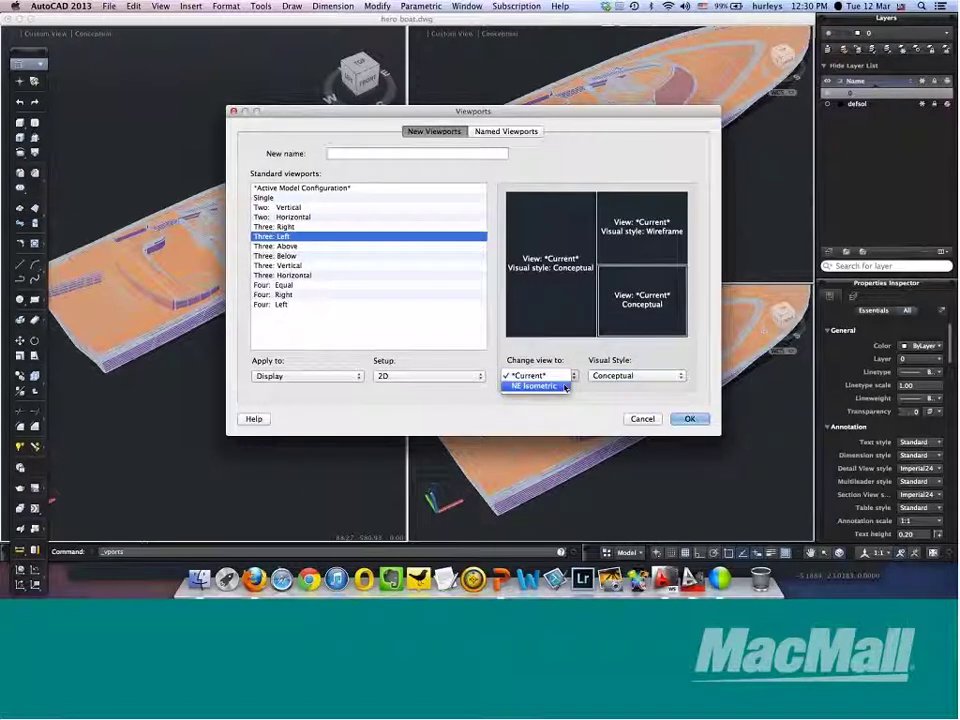
left_click(534, 386)
left_click(677, 375)
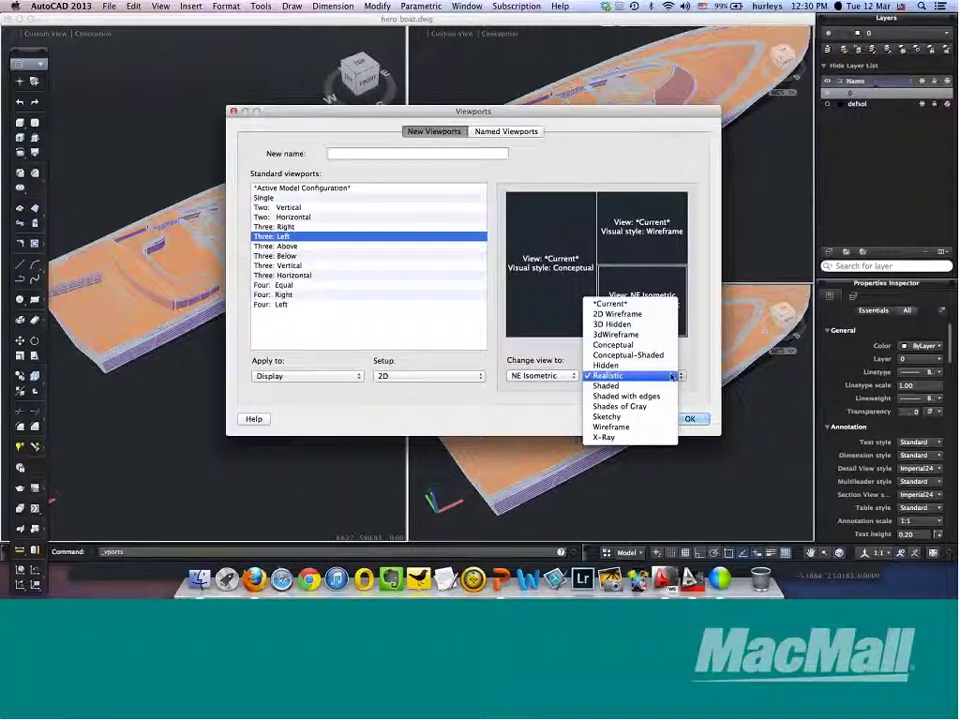
left_click(614, 324)
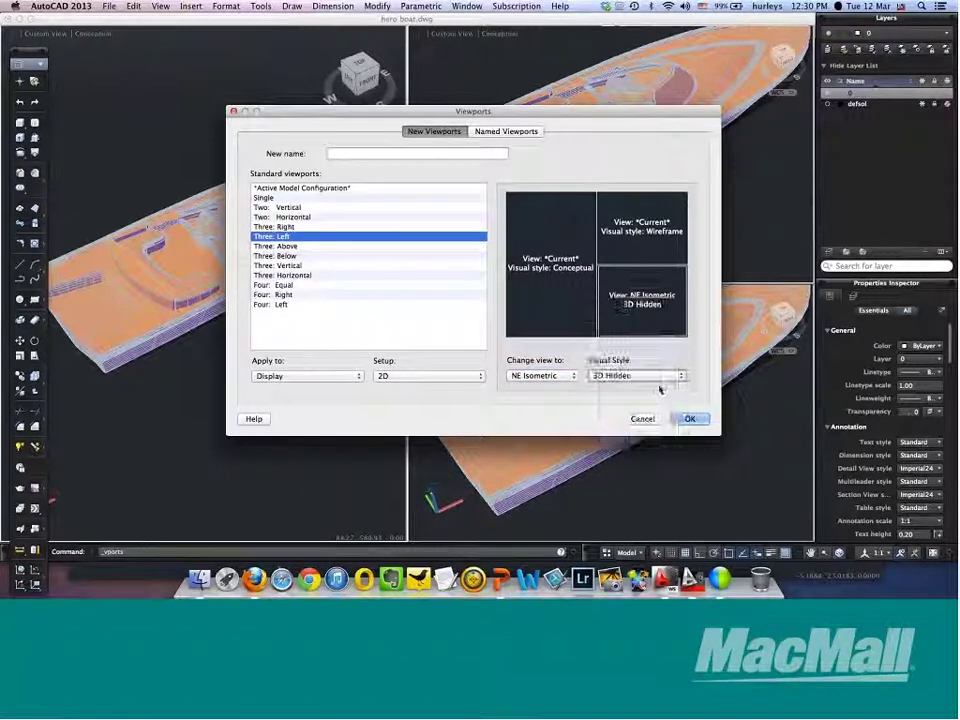
left_click(632, 373)
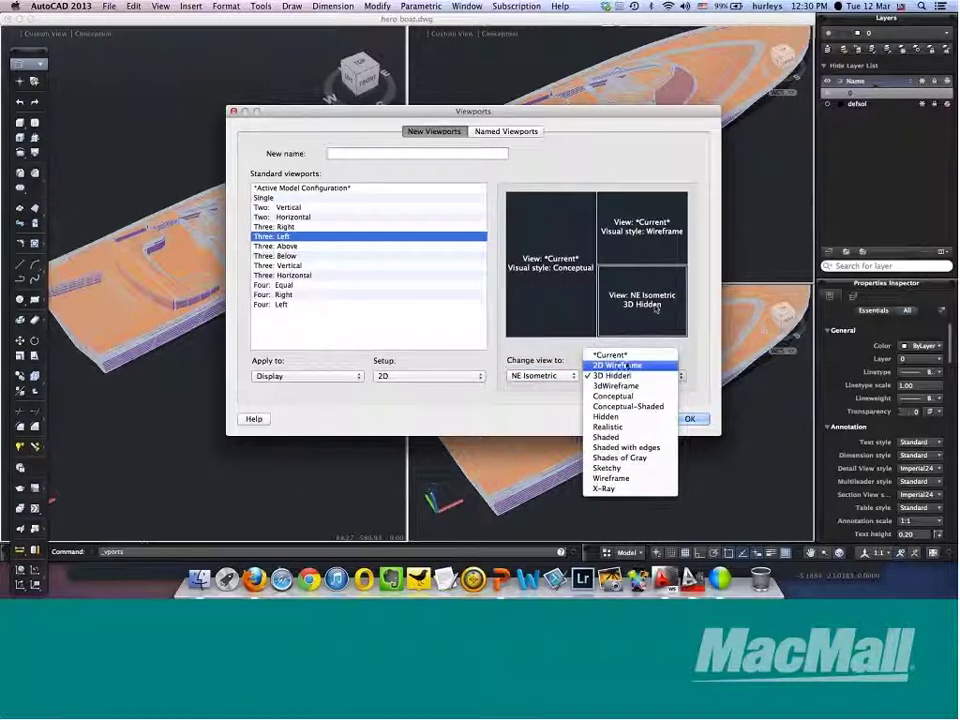
left_click(627, 365)
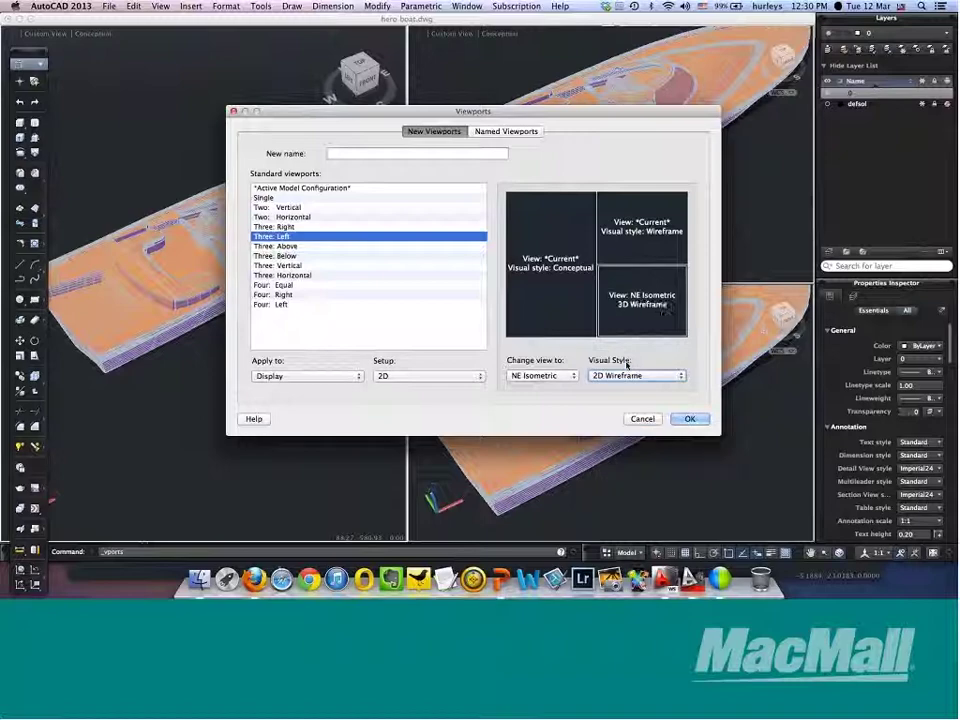
- Apply the viewport configuration and switch the lower-right viewport to the Front view
left_click(678, 418)
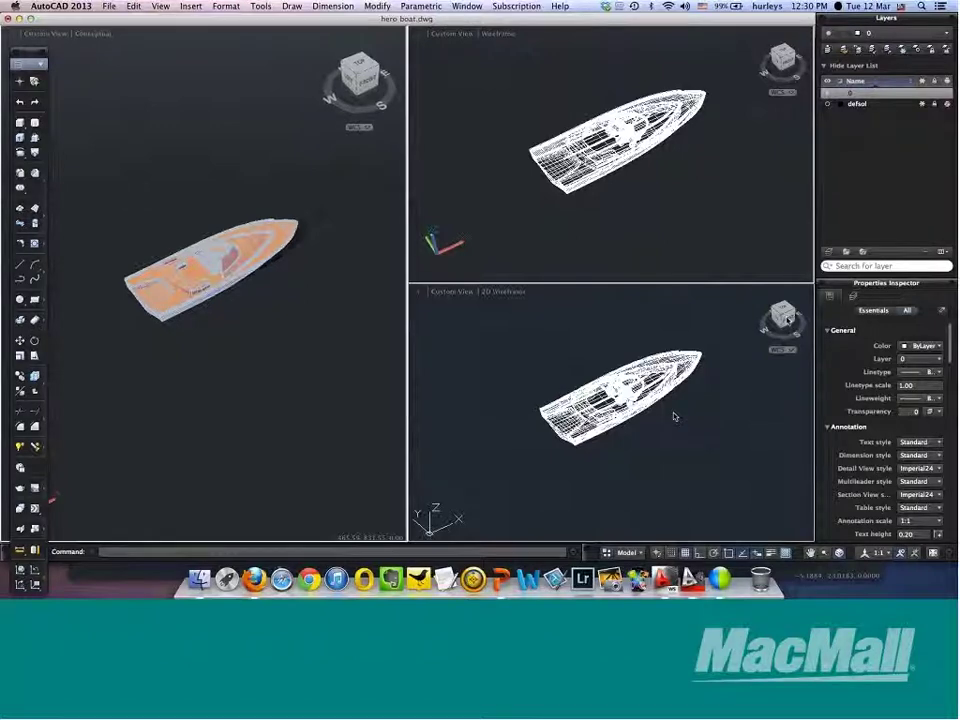
left_click(450, 291)
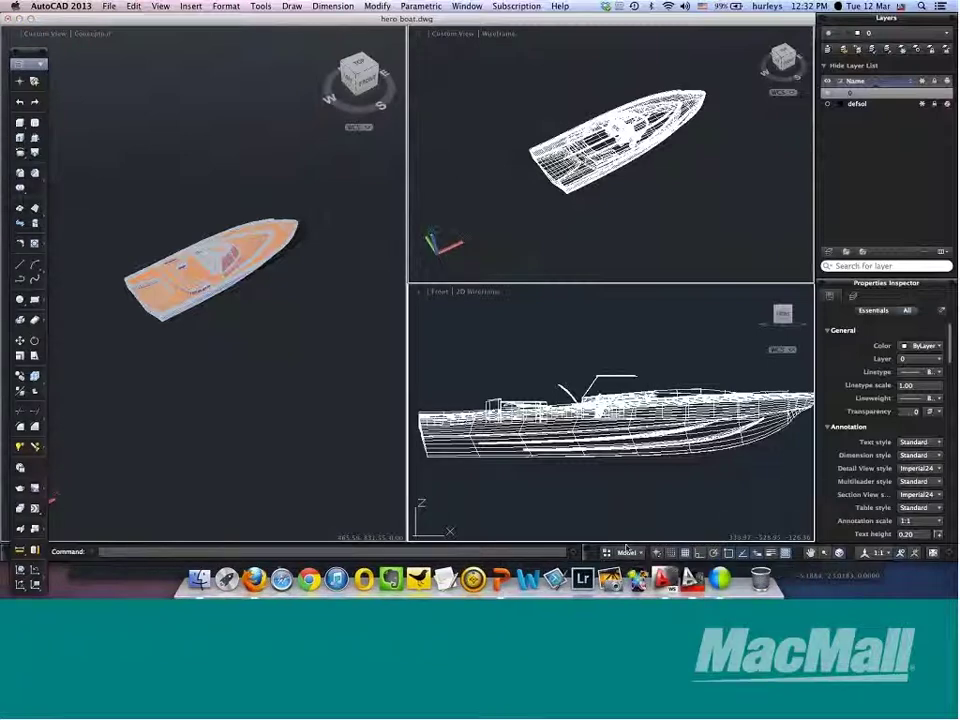
- Switch to Floor_Plan-complete.dwg and inspect the General Notes text on the layout sheet
left_click(466, 6)
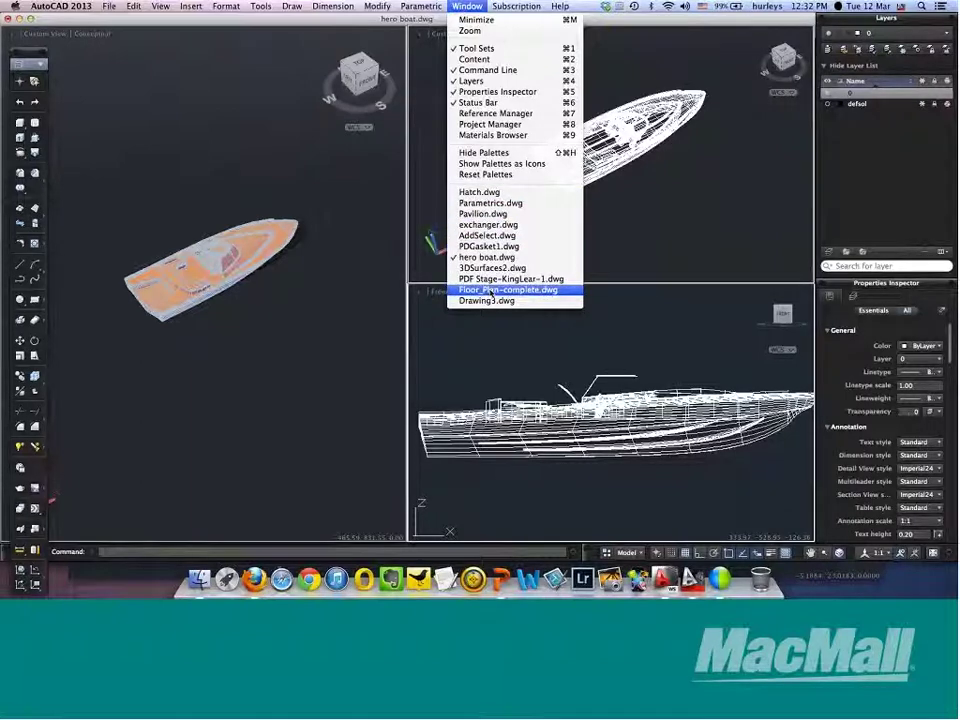
left_click(490, 290)
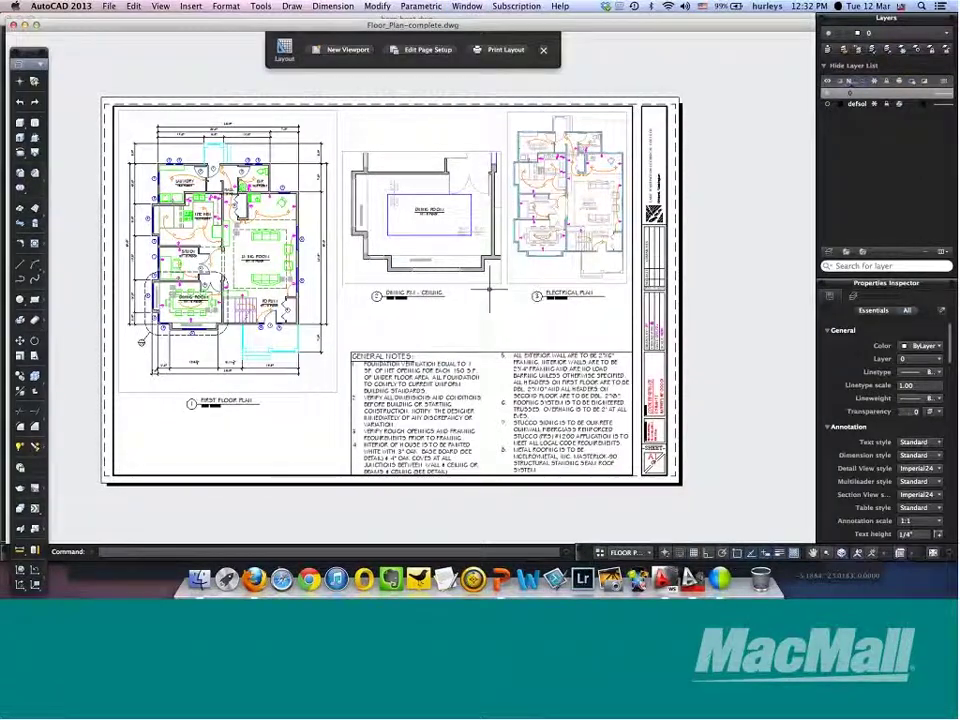
left_click(355, 357)
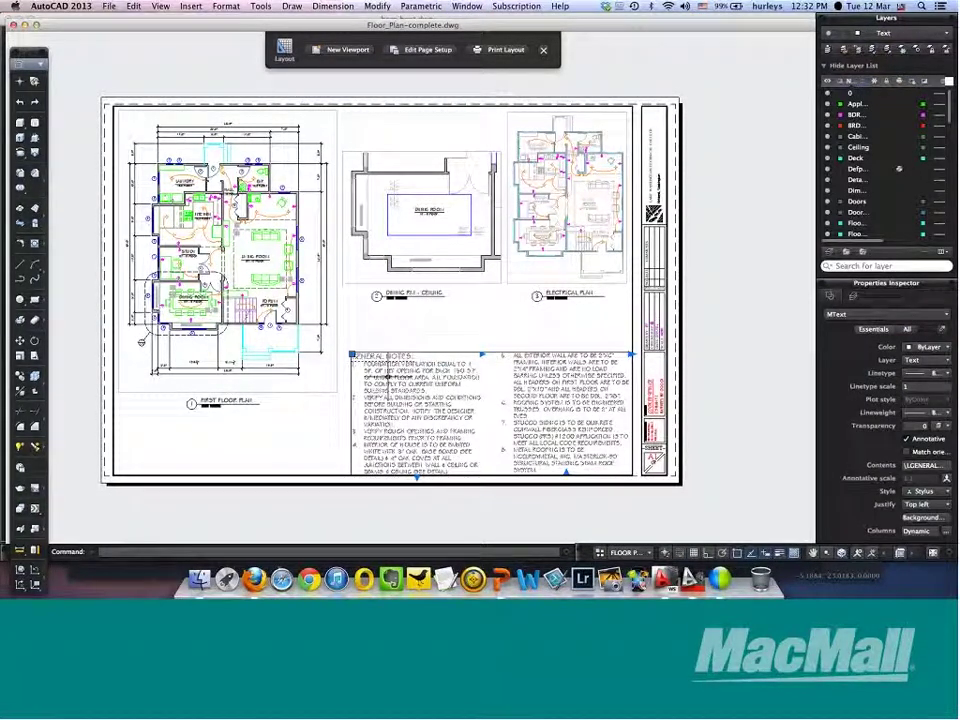
key("Escape")
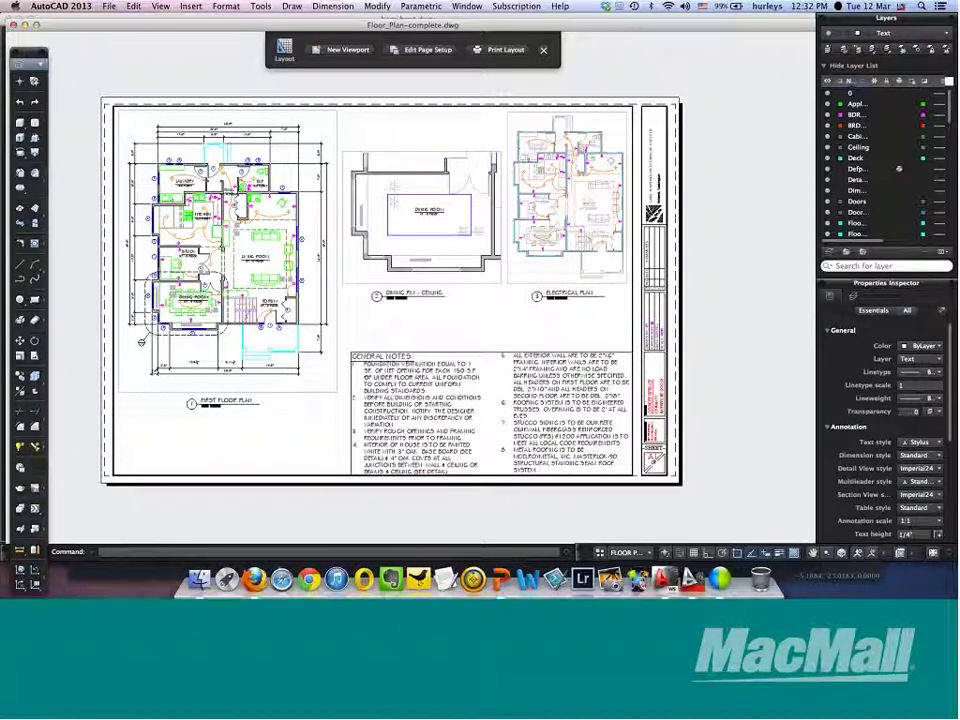
- Upload the Floor_Plan-complete.dwg drawing to AutoCAD WS and view the online workspace in Firefox
left_click(108, 6)
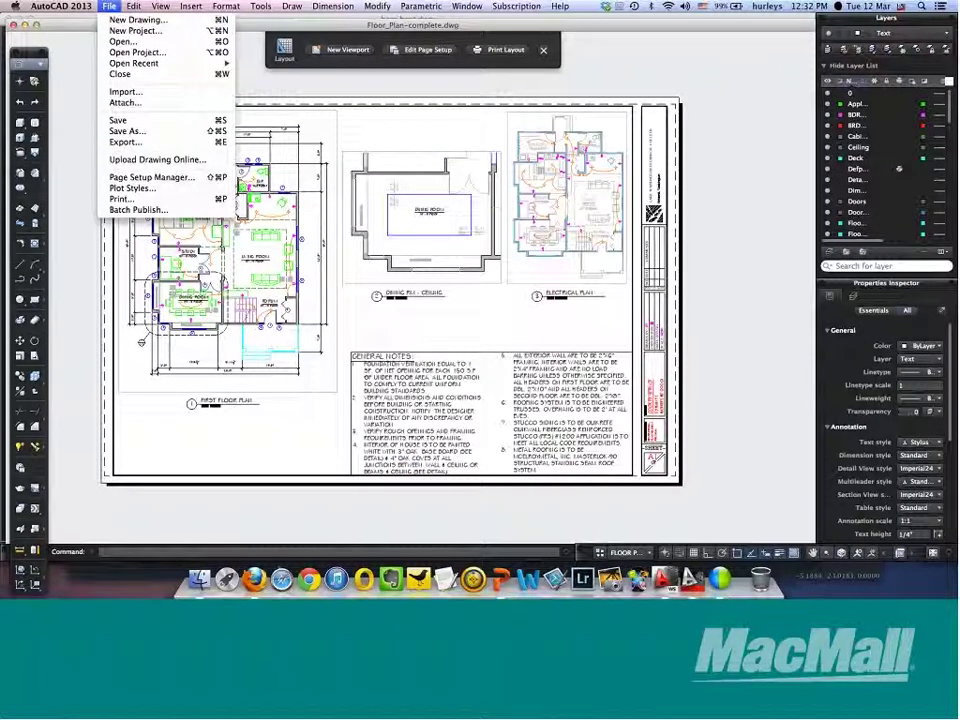
left_click(160, 160)
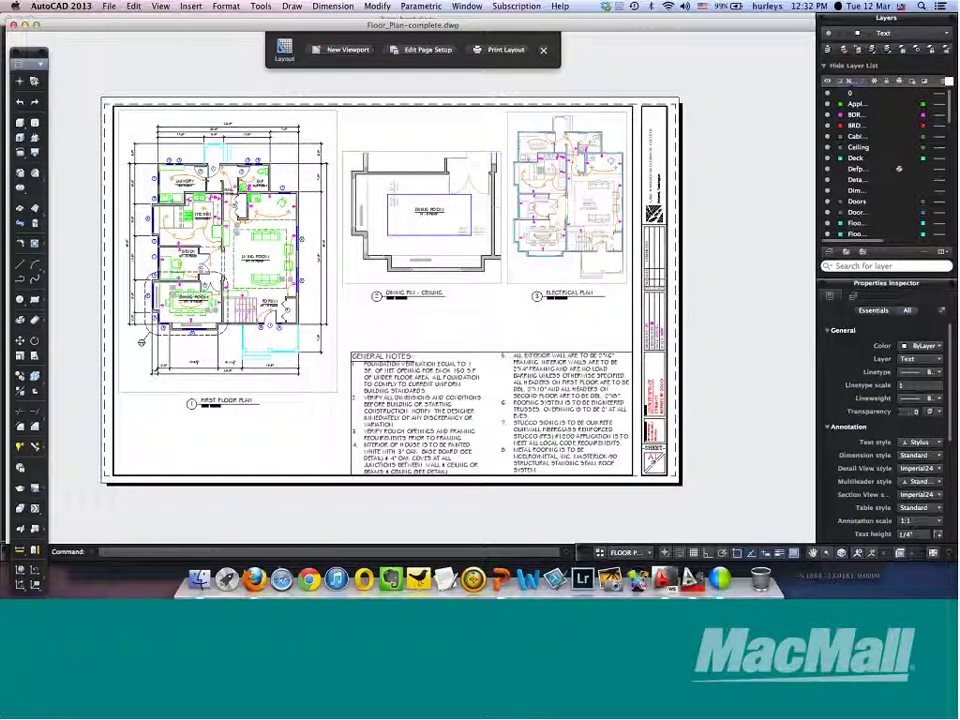
left_click(527, 272)
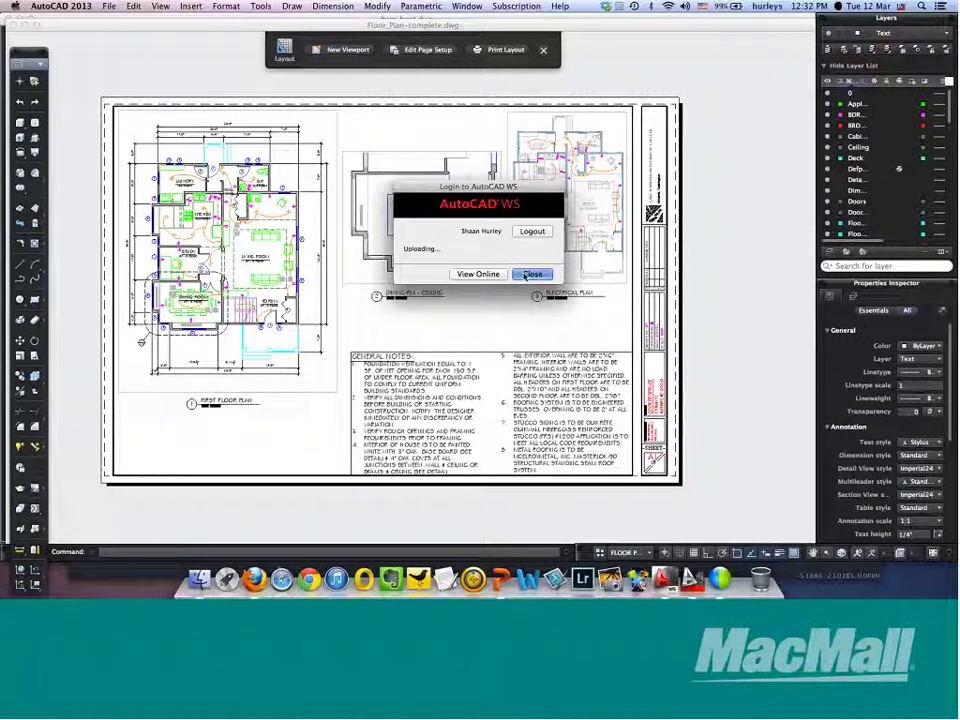
left_click(477, 274)
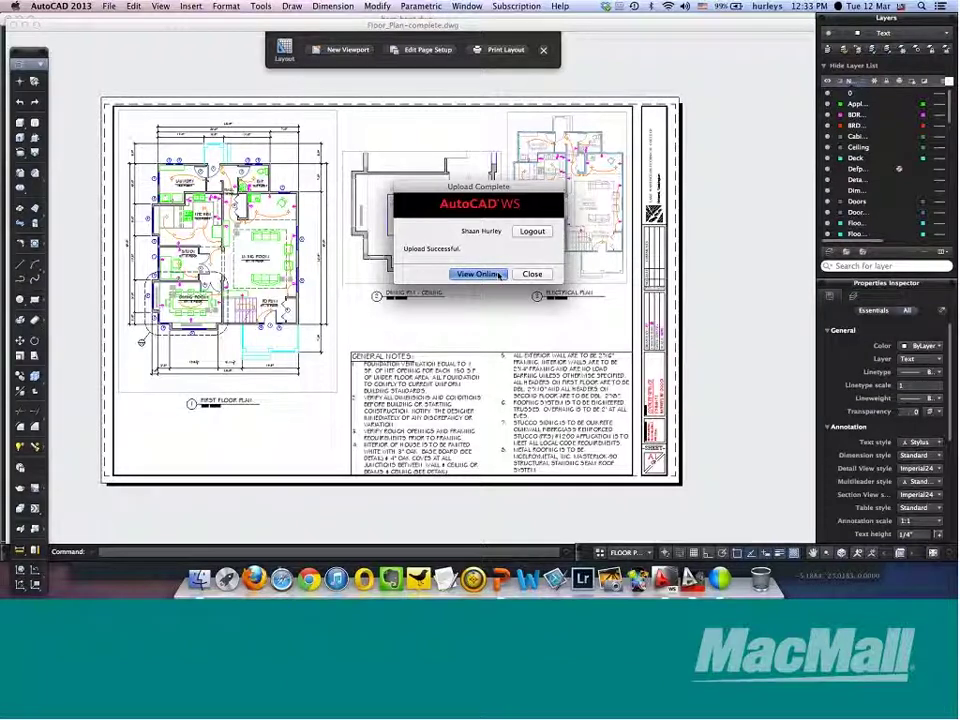
left_click(500, 274)
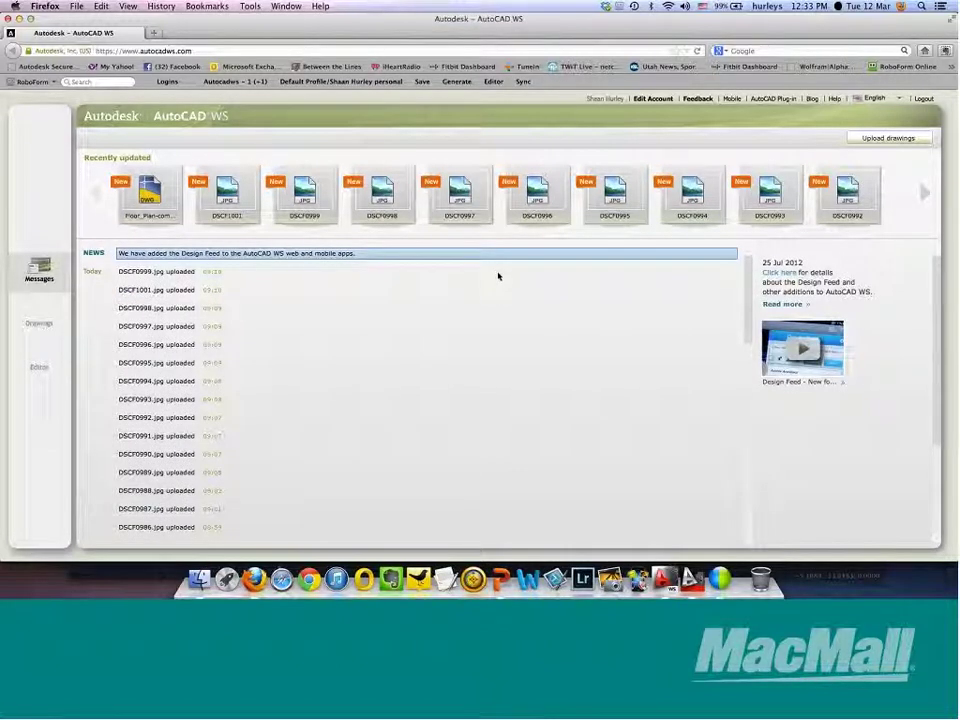
- Try to open the uploaded Floor_Plan-complete drawing from the recently updated files
left_click(253, 218)
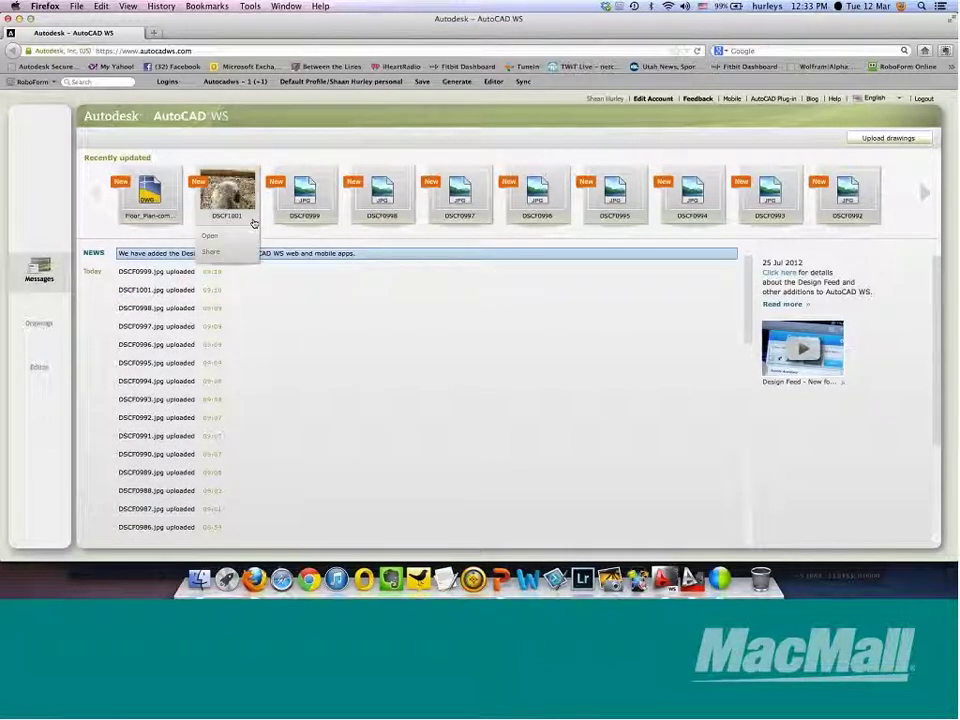
left_click(149, 193)
left_click(133, 236)
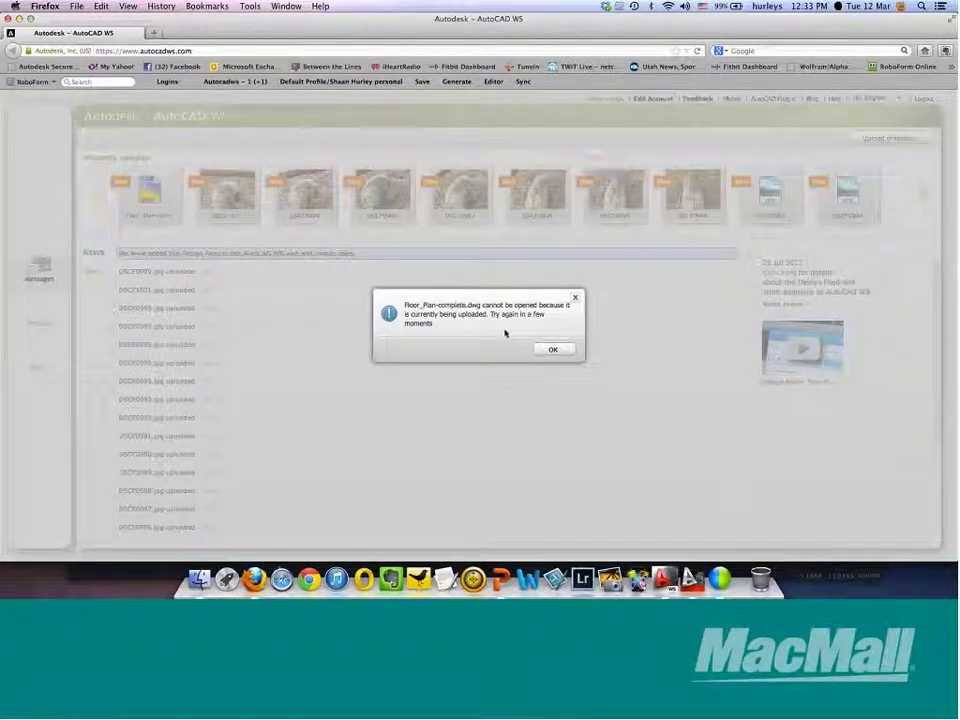
left_click(552, 349)
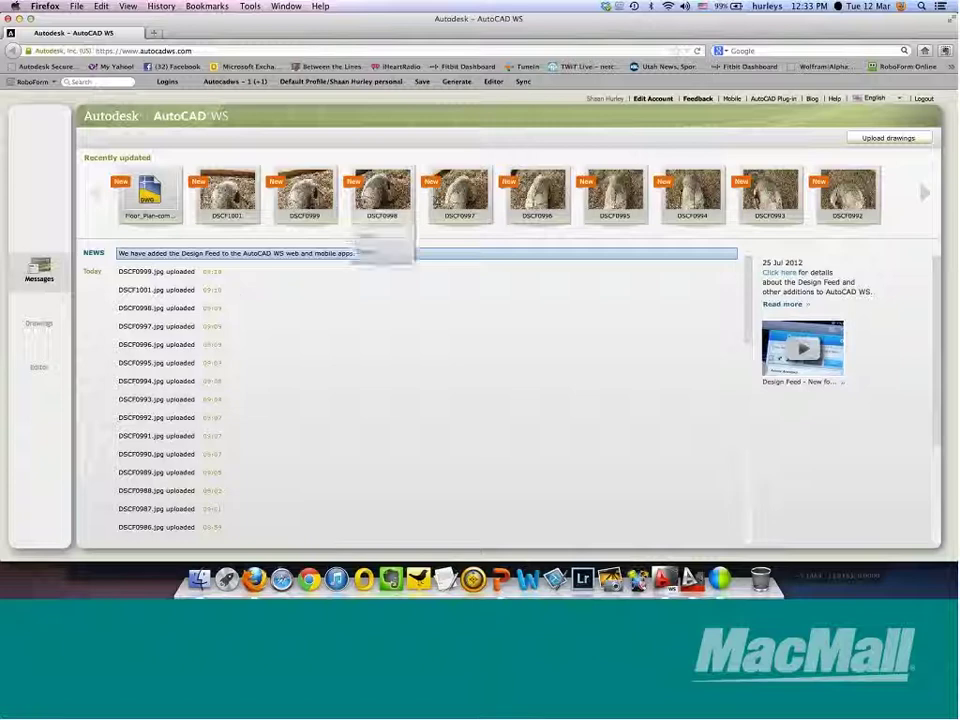
mouse_move(143, 200)
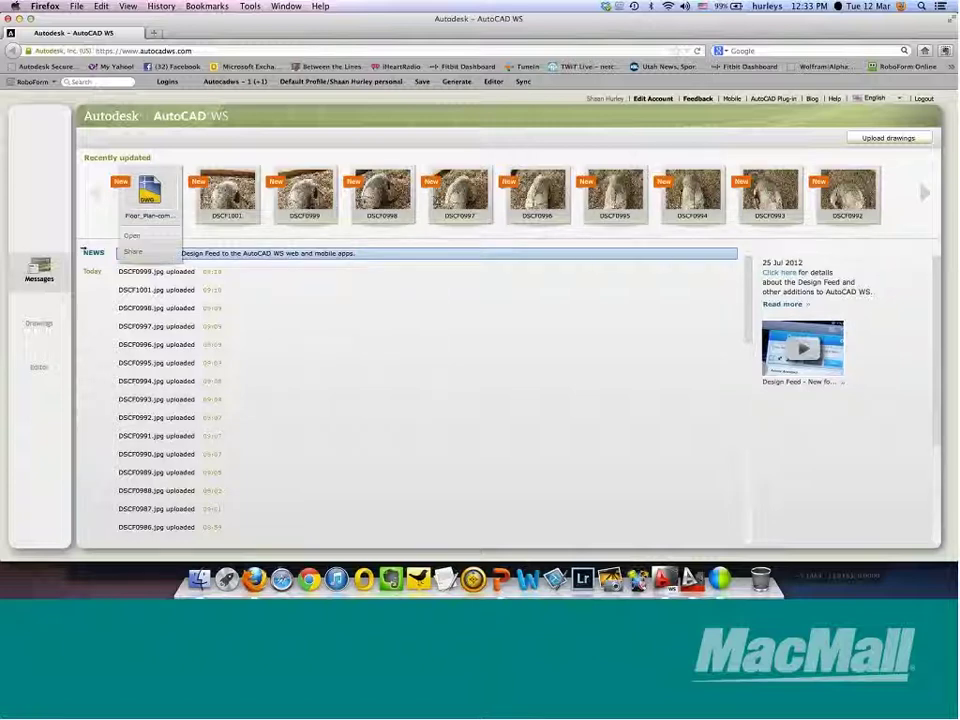
left_click(134, 236)
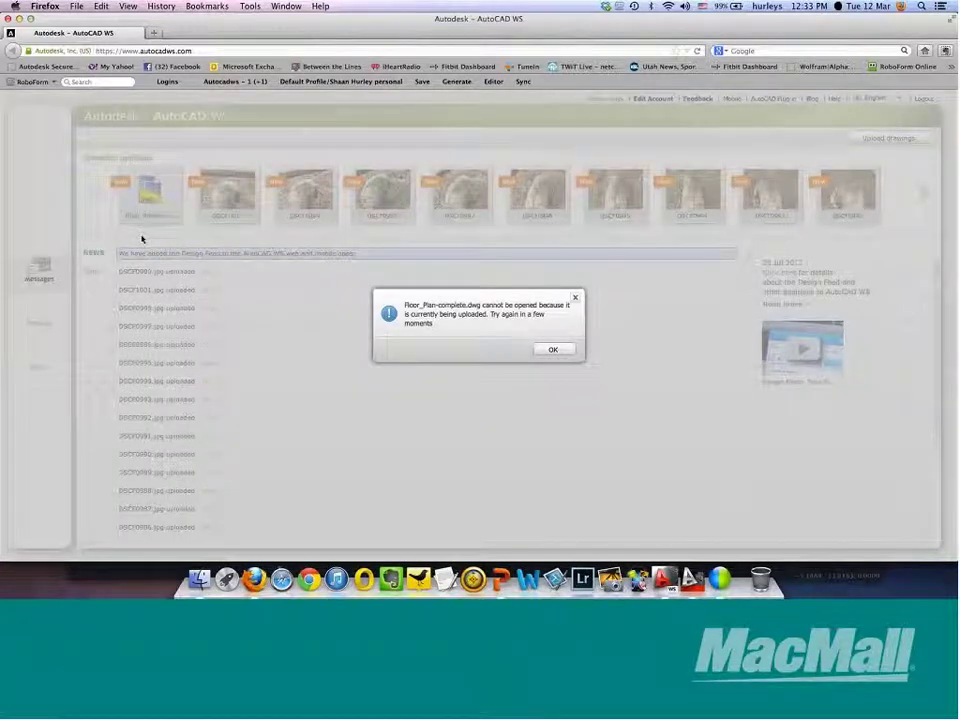
key("Return")
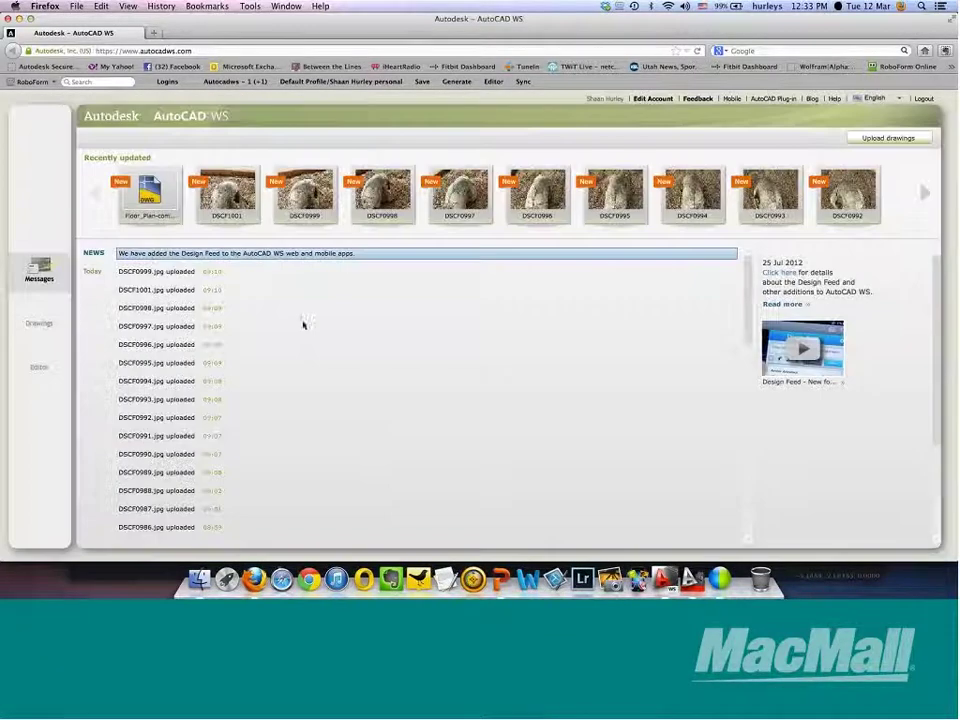
- Open the 1st floor arch drawing from the online drawings list in the AutoCAD WS editor
left_click(40, 324)
left_click(275, 287)
double_click(275, 287)
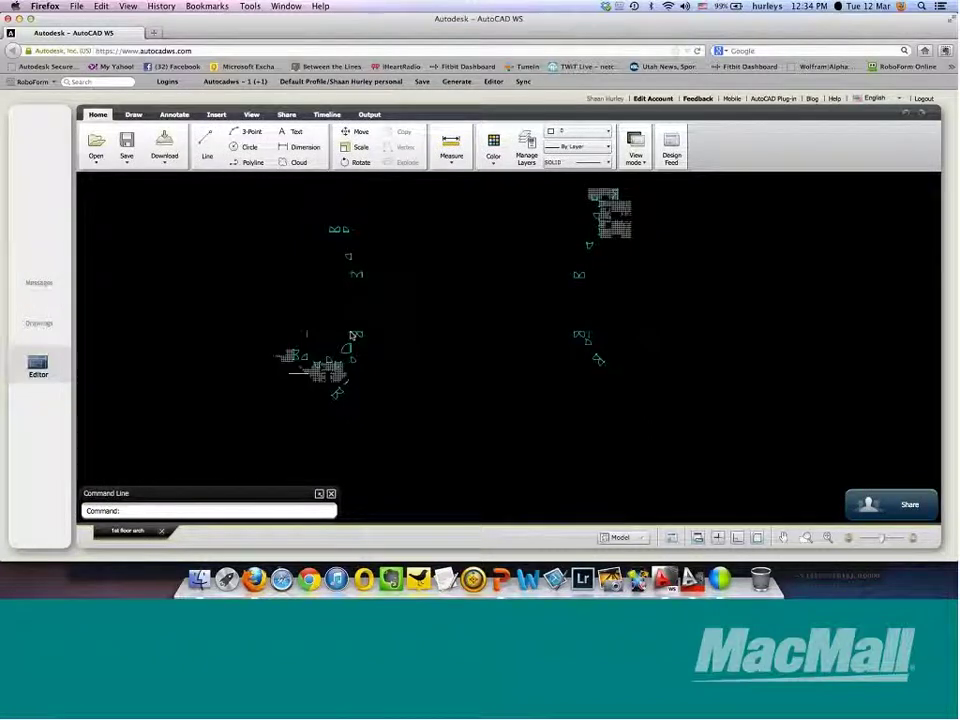
left_click(362, 350)
key("Escape")
- Show the drawing's Design Feed and publish the post "changed the floor padding"
left_click(671, 148)
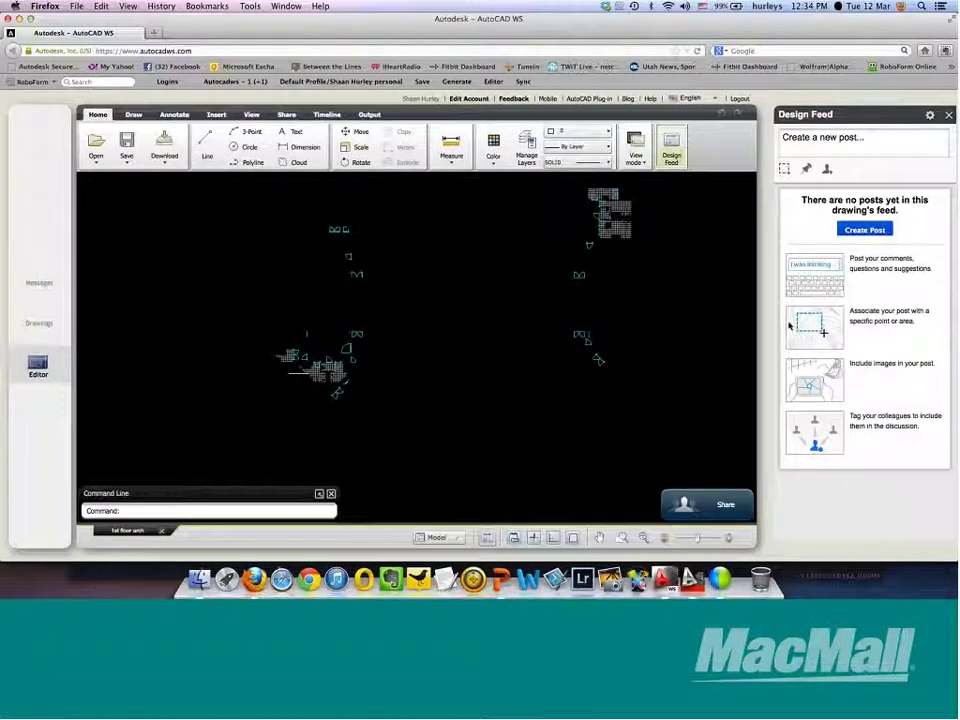
left_click(818, 140)
type("cha")
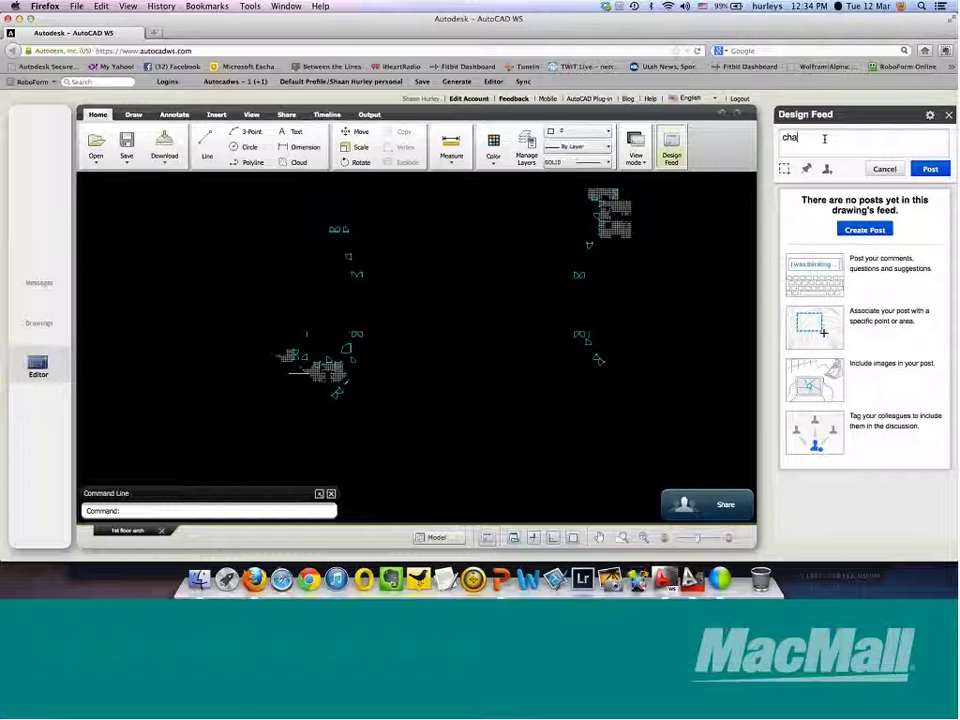
type("nged the floor padding")
left_click(931, 169)
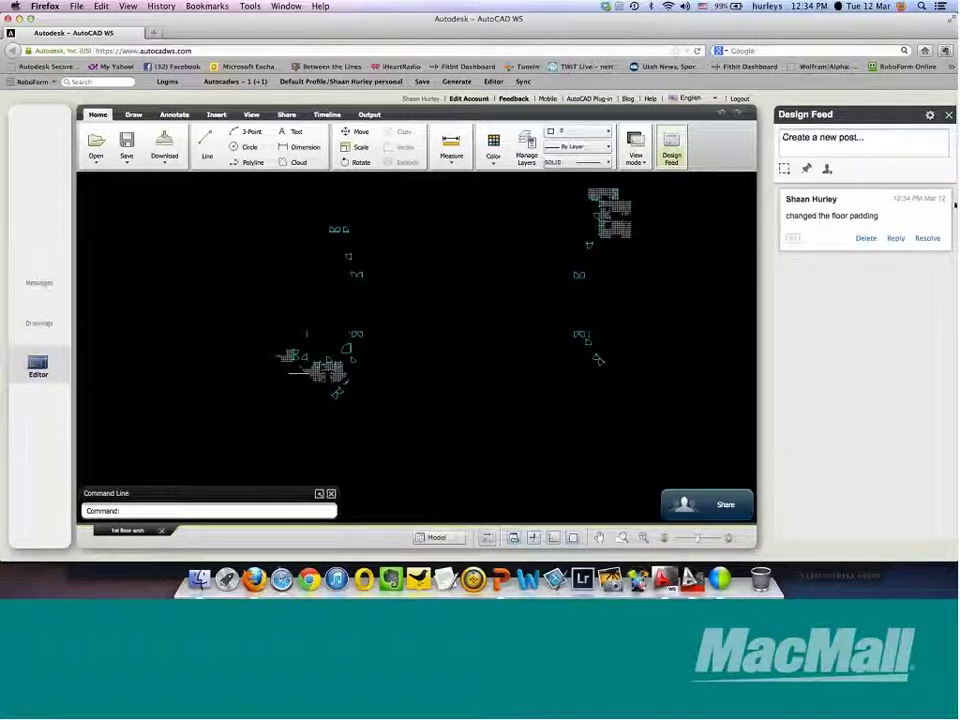
- Publish the Design Feed post "moved stairs", pinned to a point in the empty middle of the drawing
left_click(800, 146)
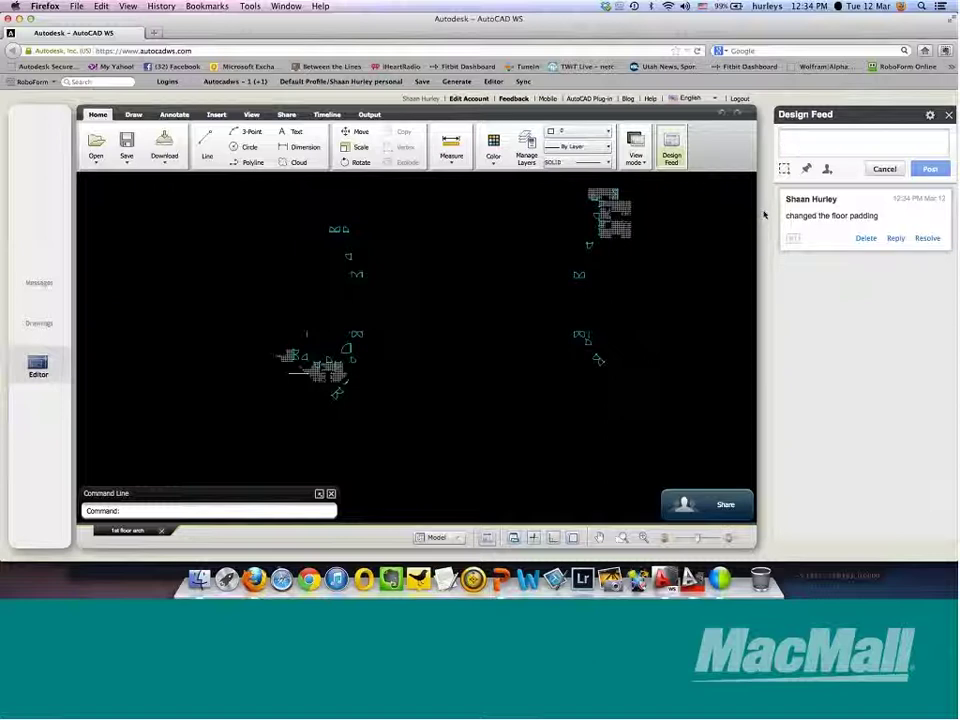
type("move")
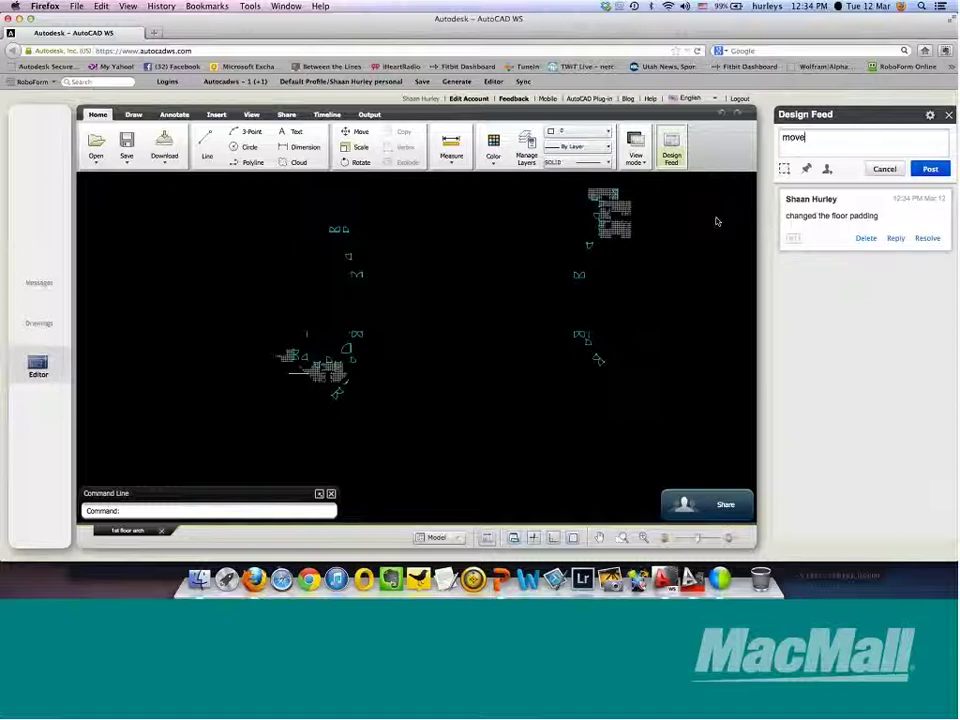
type("d stairs")
left_click(806, 170)
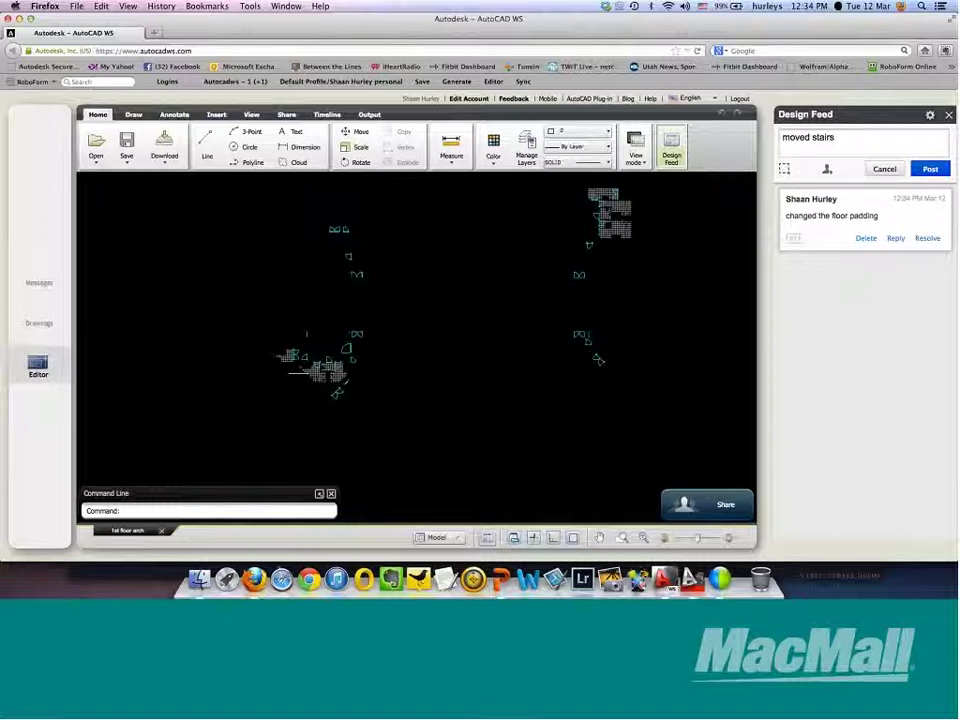
left_click(448, 326)
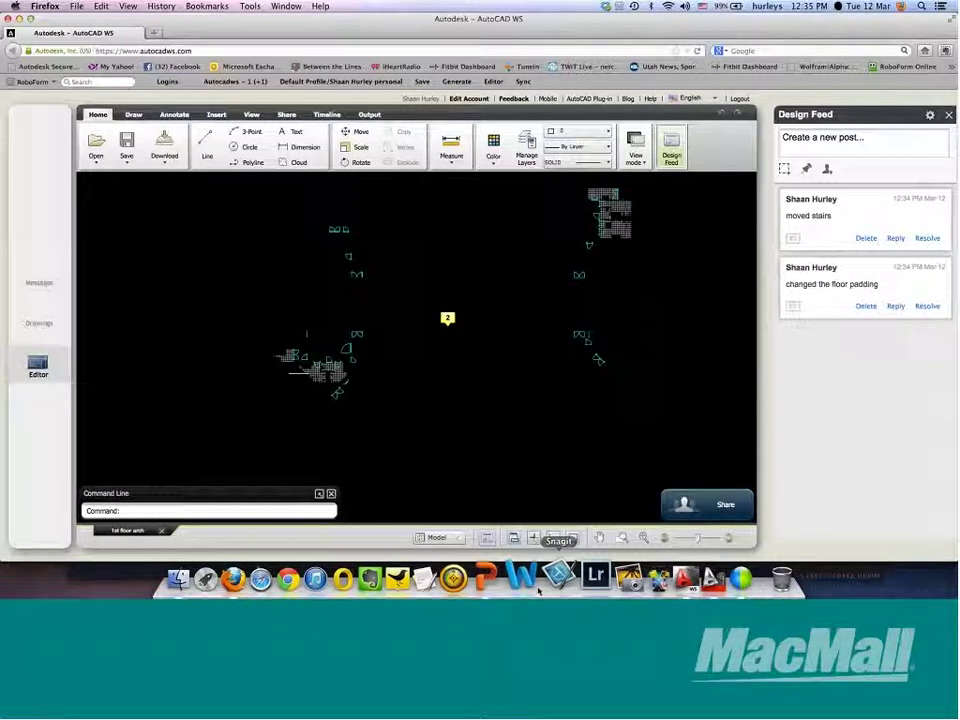
- Switch to PowerPoint and start the slide show of MacMall 3-2013.pptx from slide 9
left_click(465, 575)
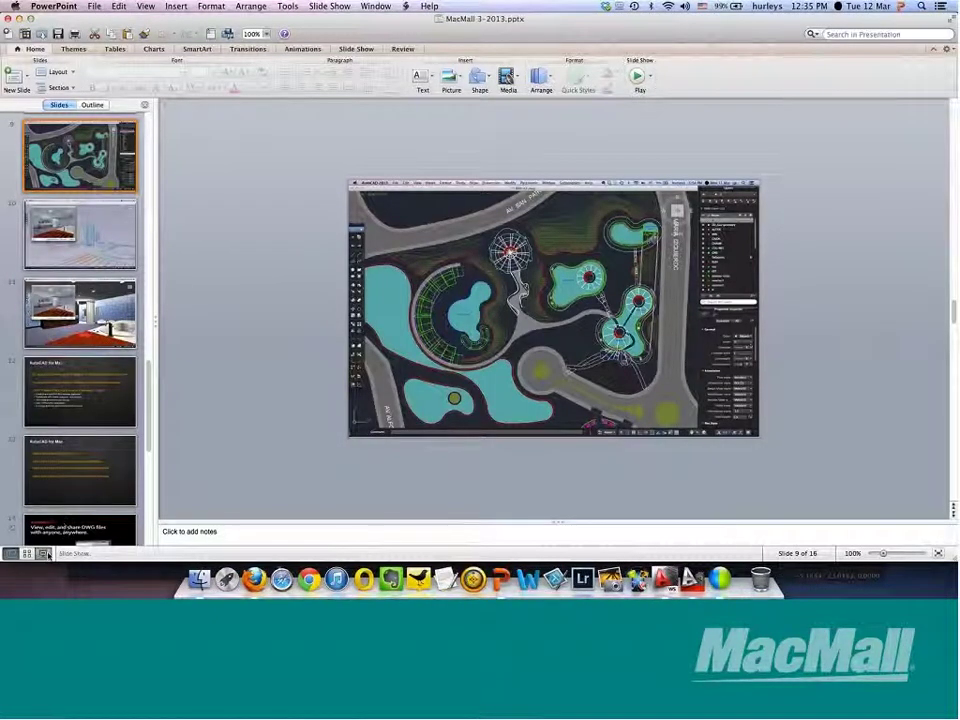
left_click(44, 553)
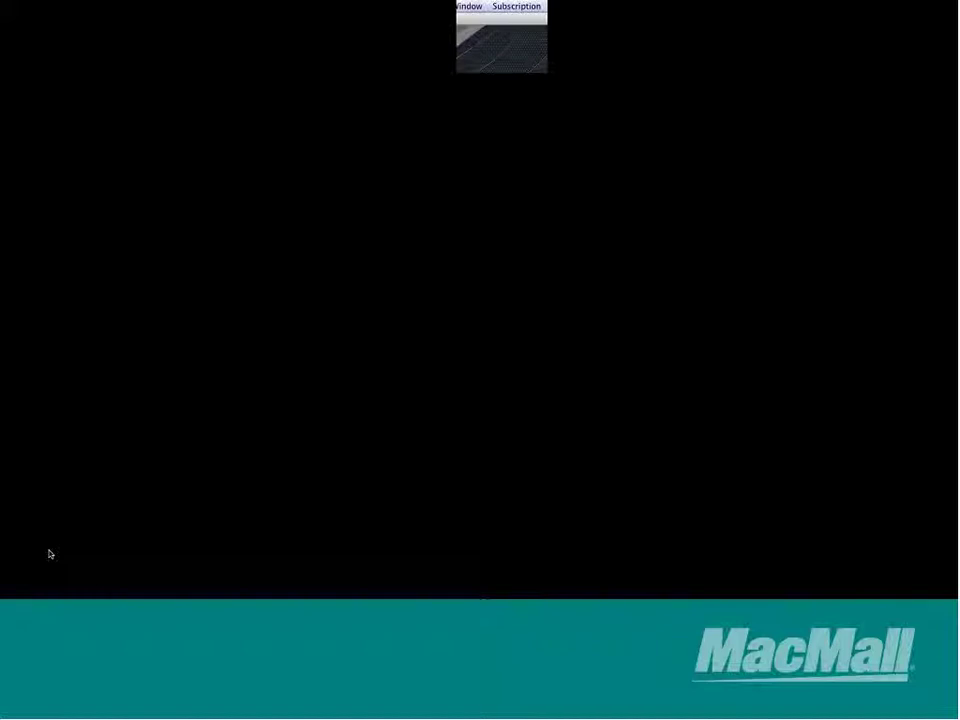